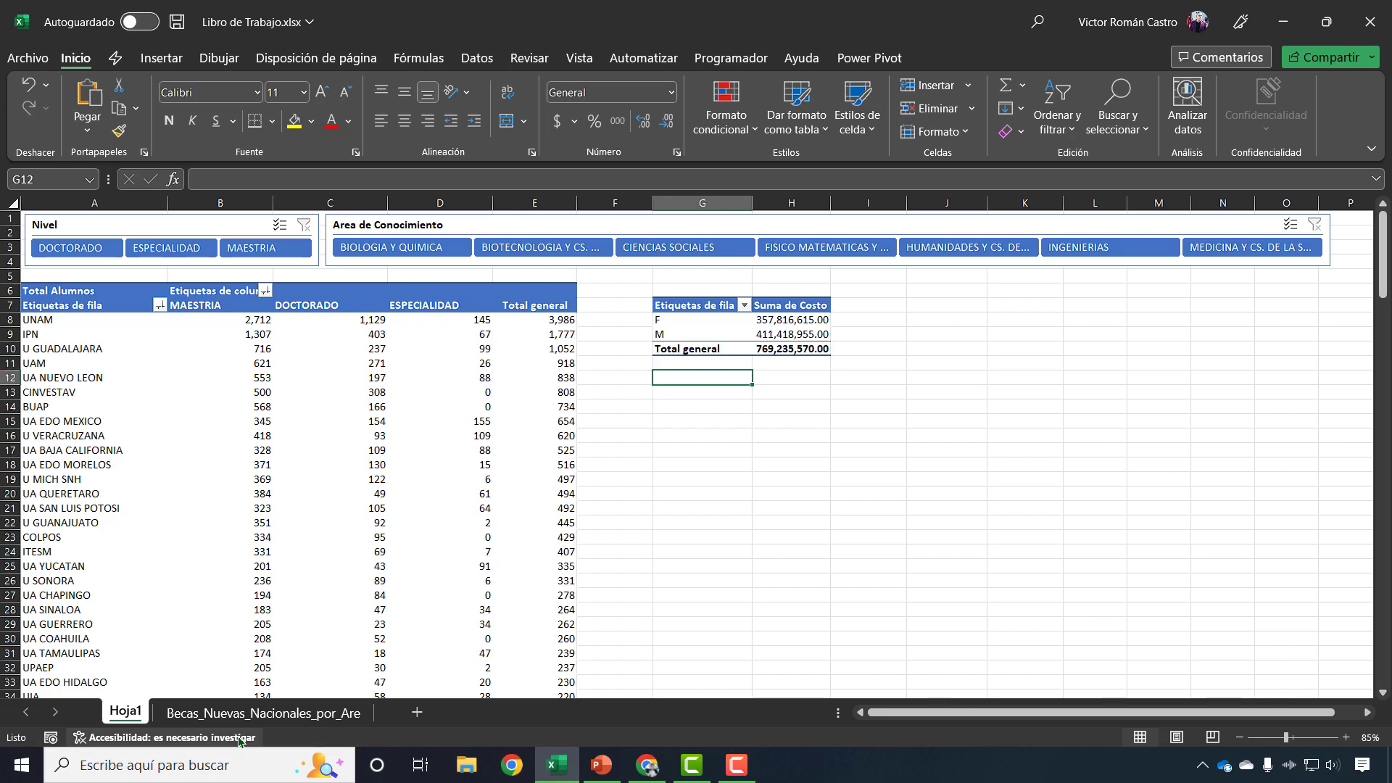
Step: Open the Becas_Nuevas_Nacionales_por_Are sheet and review the table's columns from Fecha to Calificación
{"action": "left_click", "coordinate": [258, 714]}
{"action": "key", "text": "ctrl+Home"}
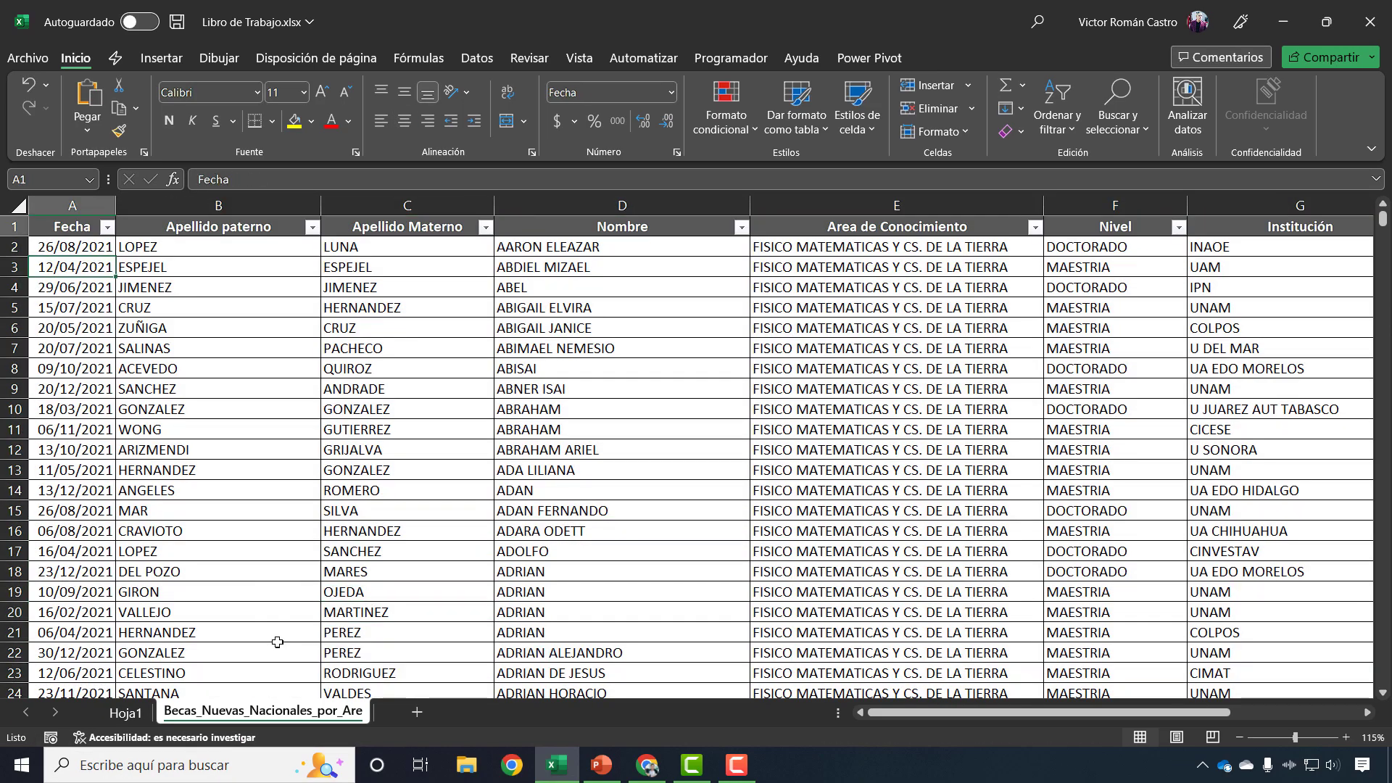
{"action": "key", "text": "Down"}
{"action": "key", "text": "ctrl+Right"}
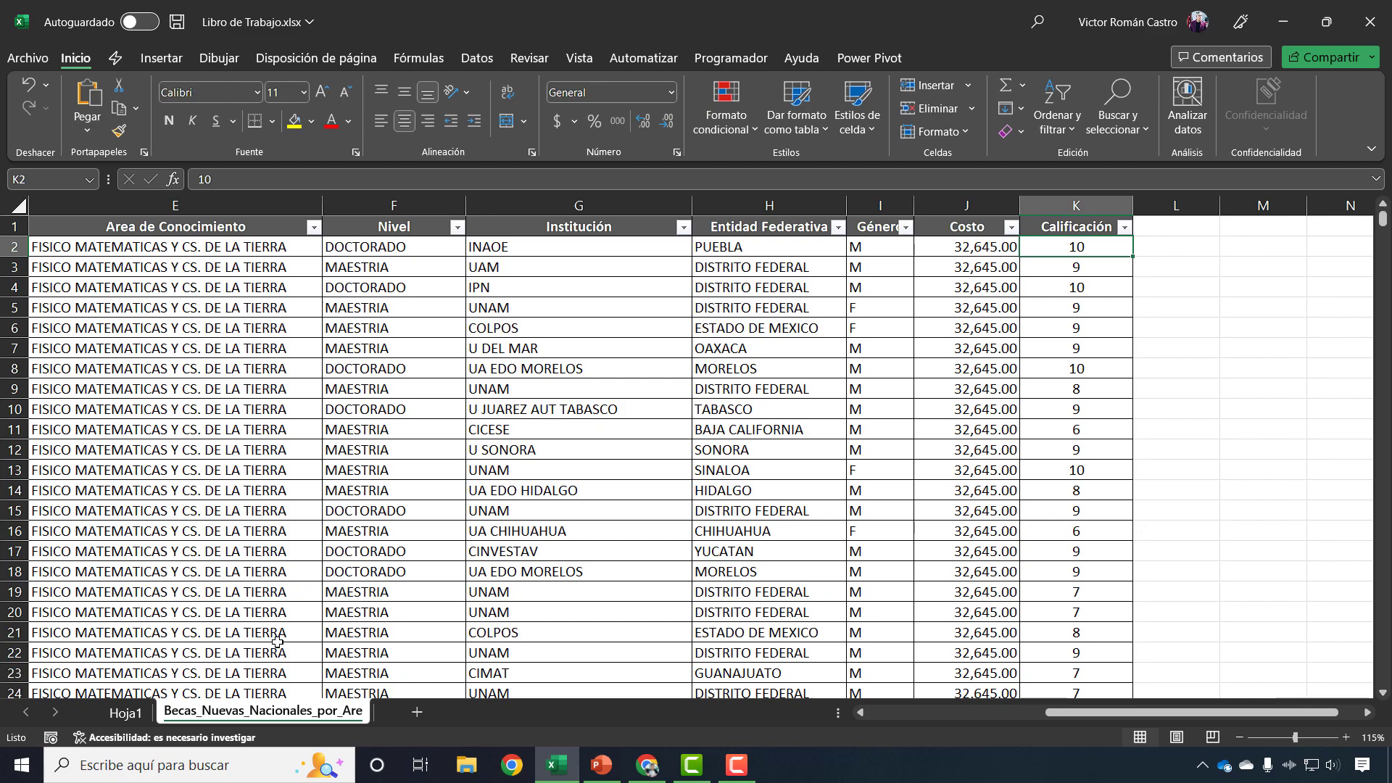
{"action": "key", "text": "ctrl+Left"}
{"action": "key", "text": "Up"}
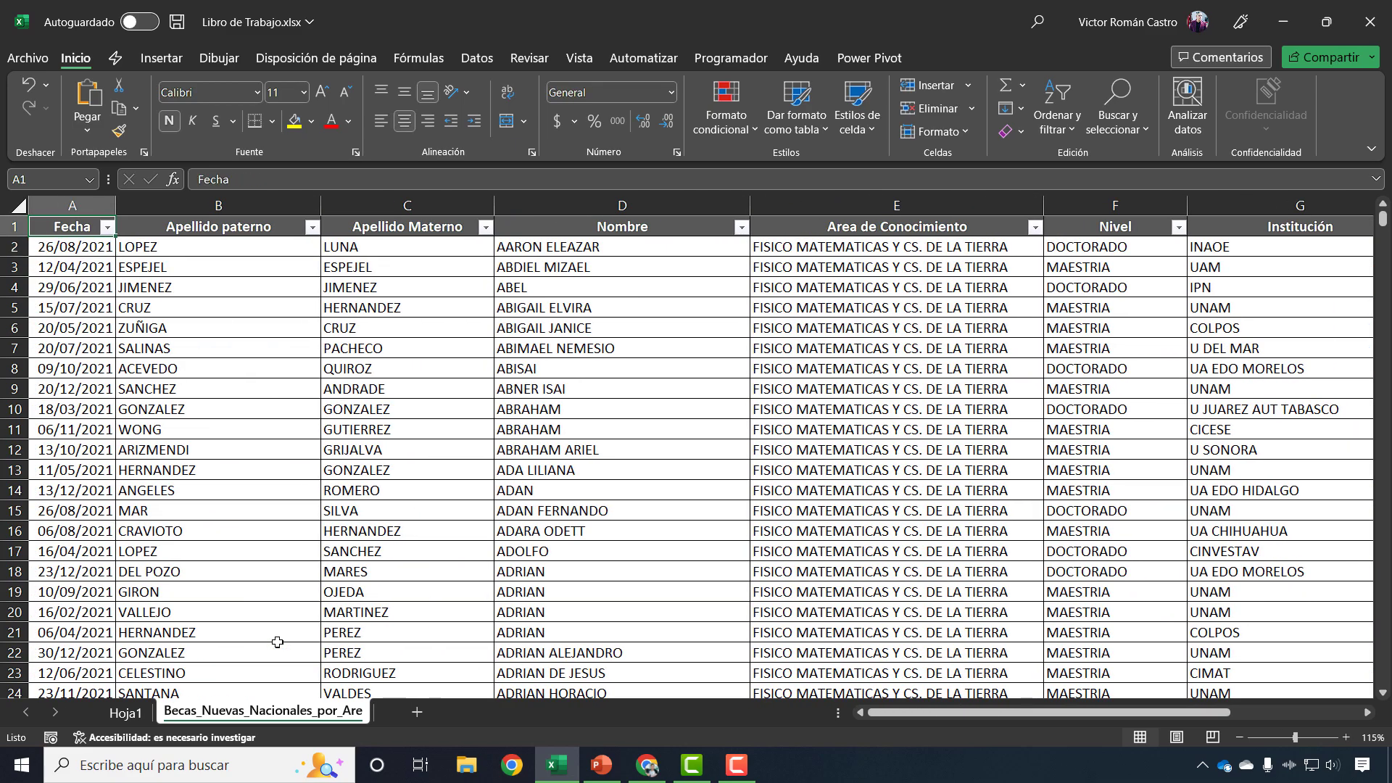
{"action": "key", "text": "Right"}
{"action": "key", "text": "Right"}
{"action": "key", "text": "Right"}
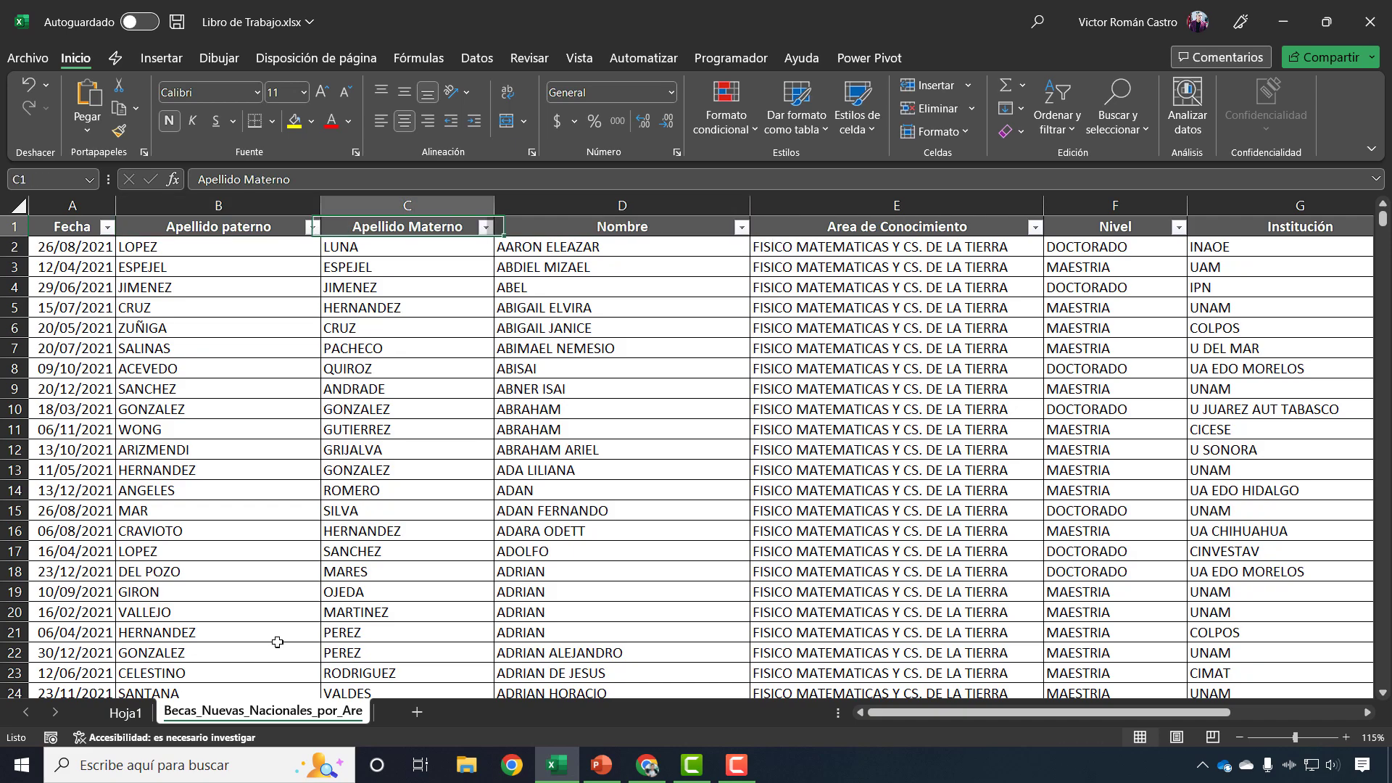
{"action": "key", "text": "Right"}
{"action": "key", "text": "Right"}
{"action": "key", "text": "Right"}
{"action": "key", "text": "Right"}
{"action": "key", "text": "Right"}
{"action": "key", "text": "Right"}
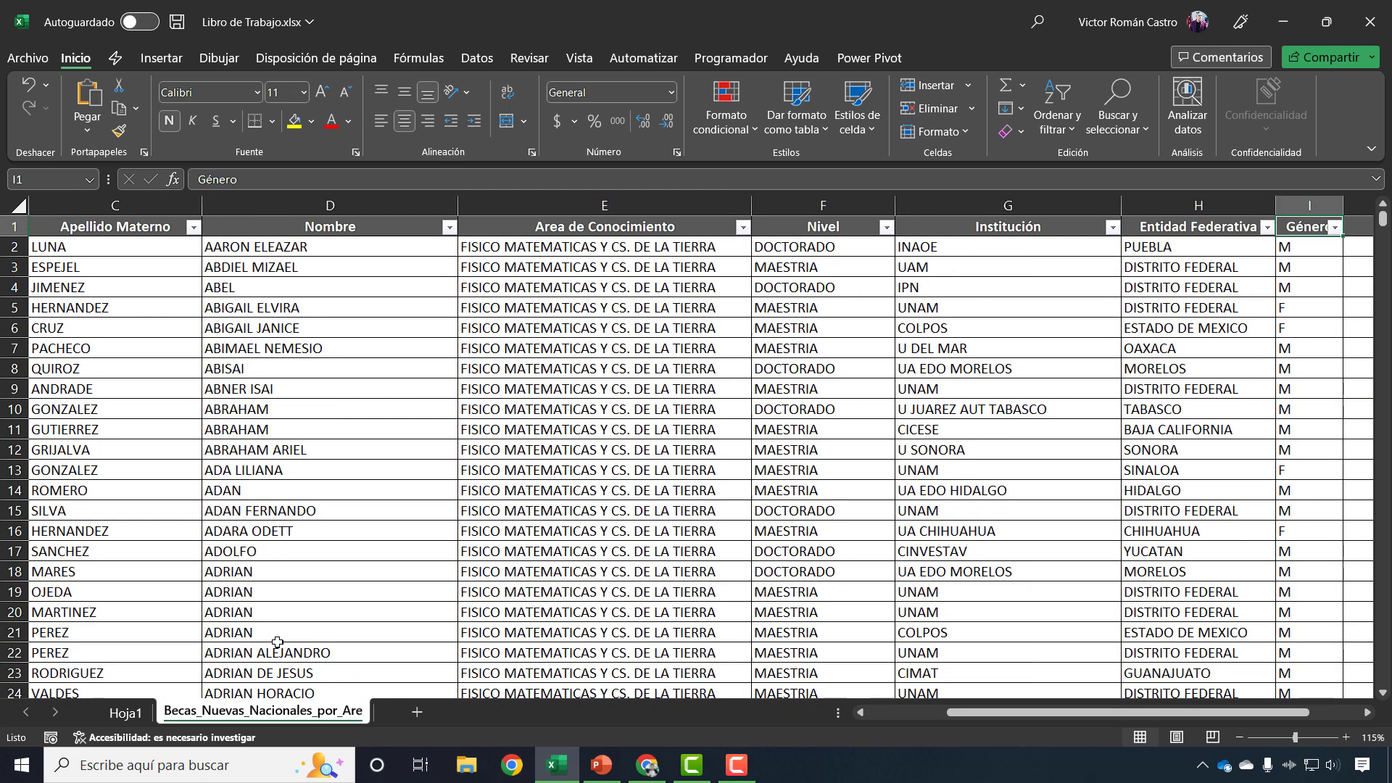
{"action": "key", "text": "Right"}
{"action": "key", "text": "Left"}
{"action": "key", "text": "Left"}
{"action": "key", "text": "Left"}
{"action": "key", "text": "Right"}
{"action": "key", "text": "Right"}
{"action": "key", "text": "ctrl+Home"}
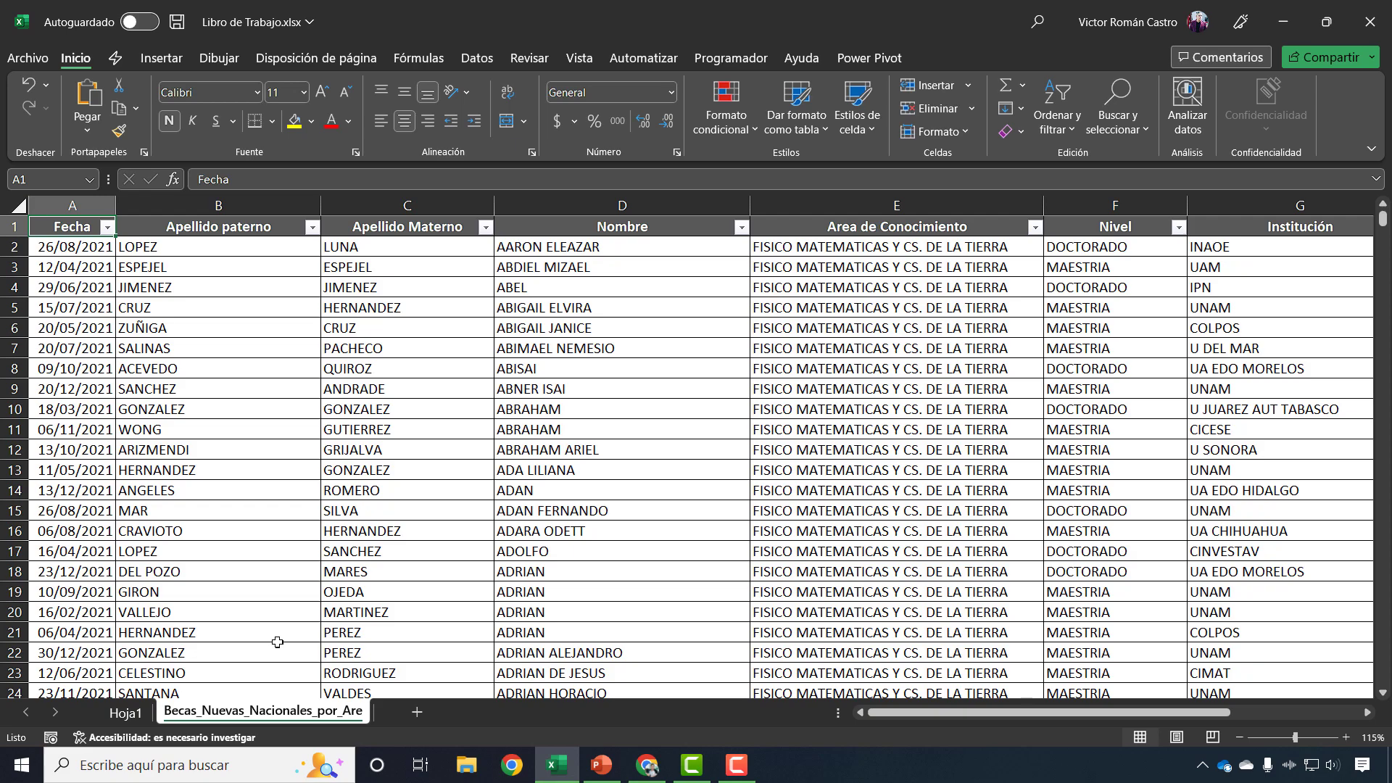
{"action": "scroll", "coordinate": [278, 642], "scroll_direction": "right", "scroll_amount": 4}
{"action": "scroll", "coordinate": [278, 643], "scroll_direction": "left", "scroll_amount": 4}
{"action": "key", "text": "ctrl+Right"}
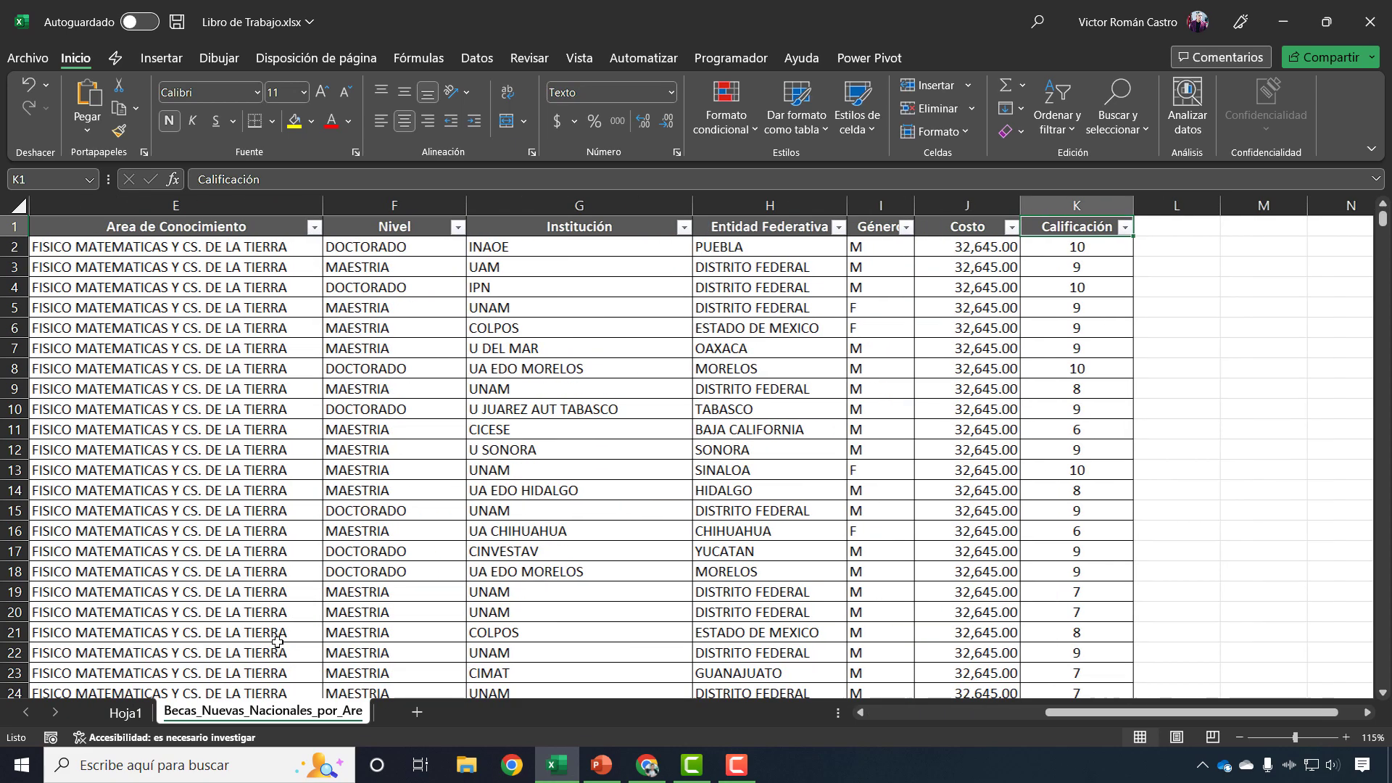
{"action": "key", "text": "ctrl+Left"}
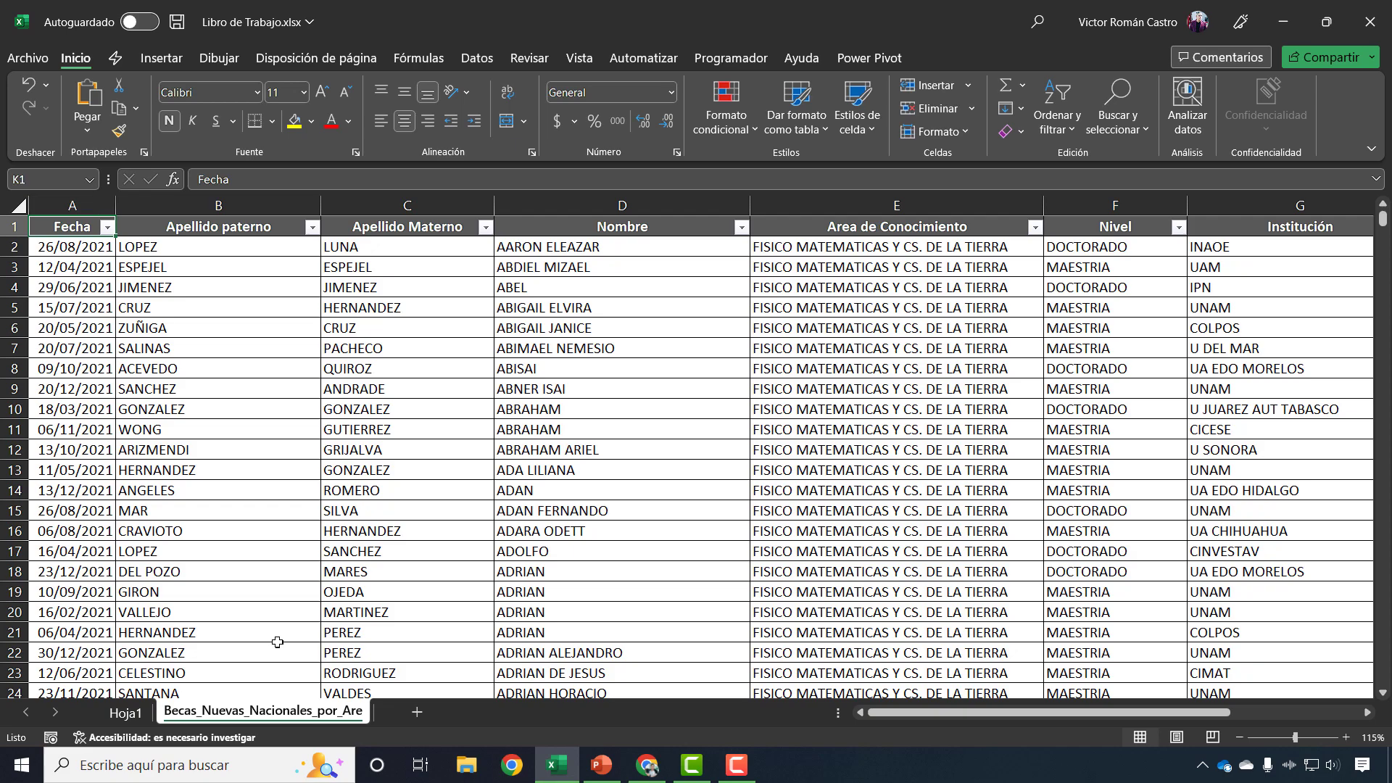
{"action": "scroll", "coordinate": [278, 642], "scroll_direction": "right", "scroll_amount": 3}
{"action": "scroll", "coordinate": [277, 642], "scroll_direction": "left", "scroll_amount": 3}
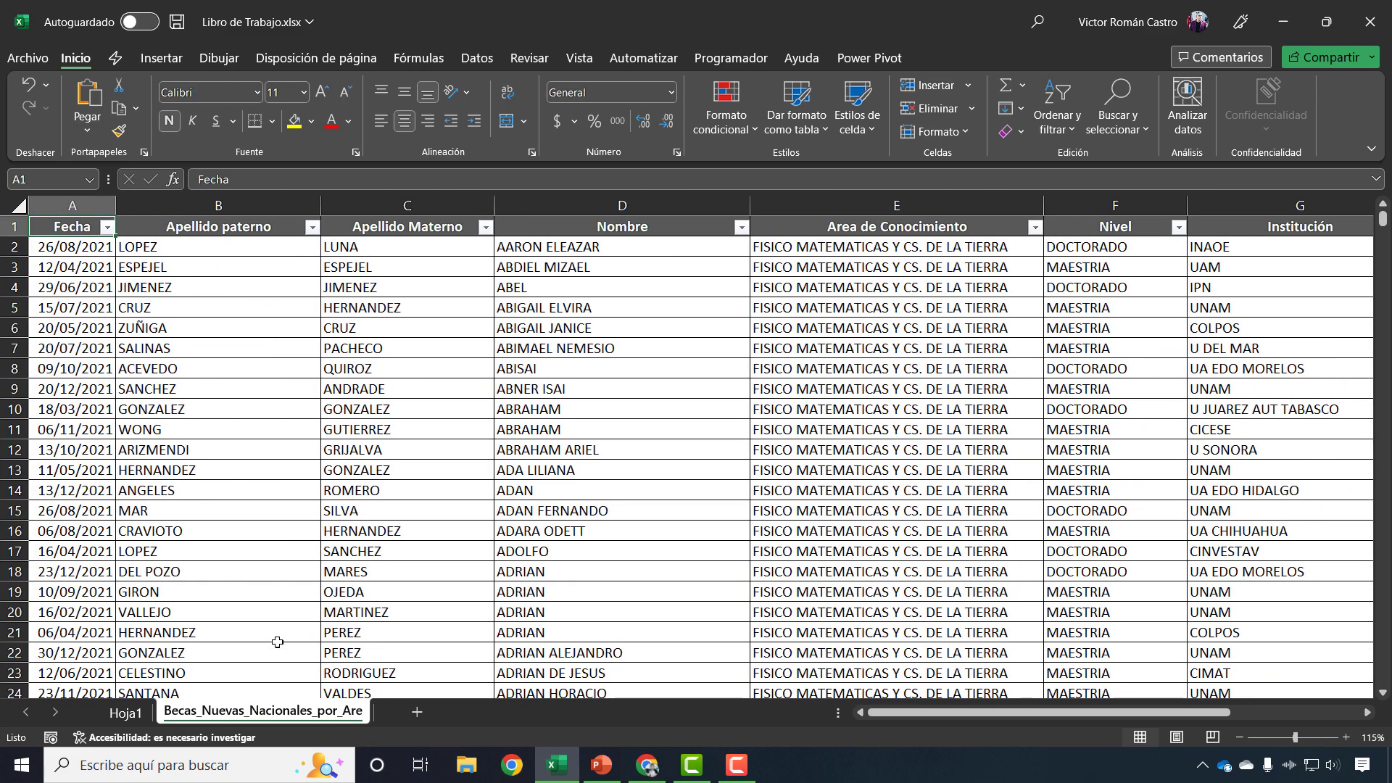
{"action": "key", "text": "Down"}
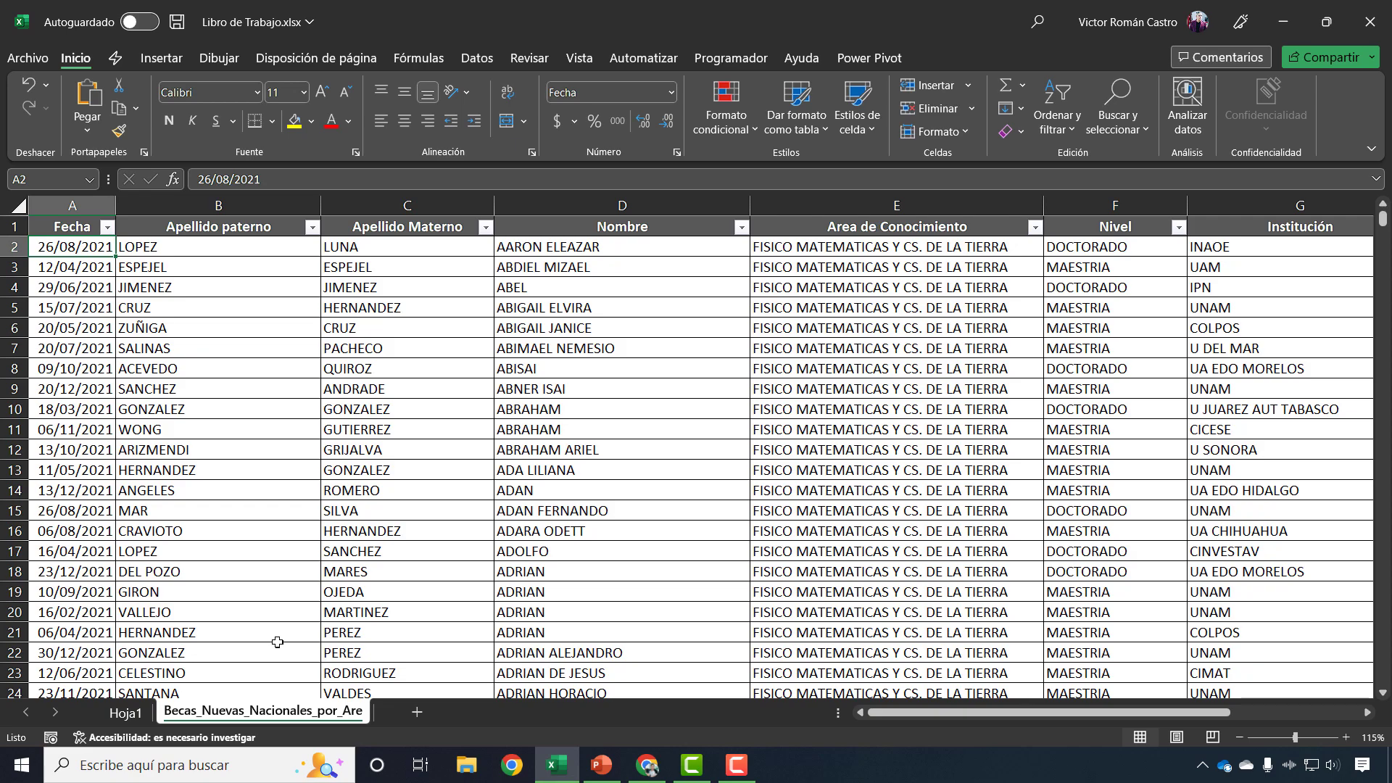
{"action": "key", "text": "Up"}
Step: Copy the whole Calificación column, including its header, into the adjacent empty column L
{"action": "key", "text": "ctrl+Right"}
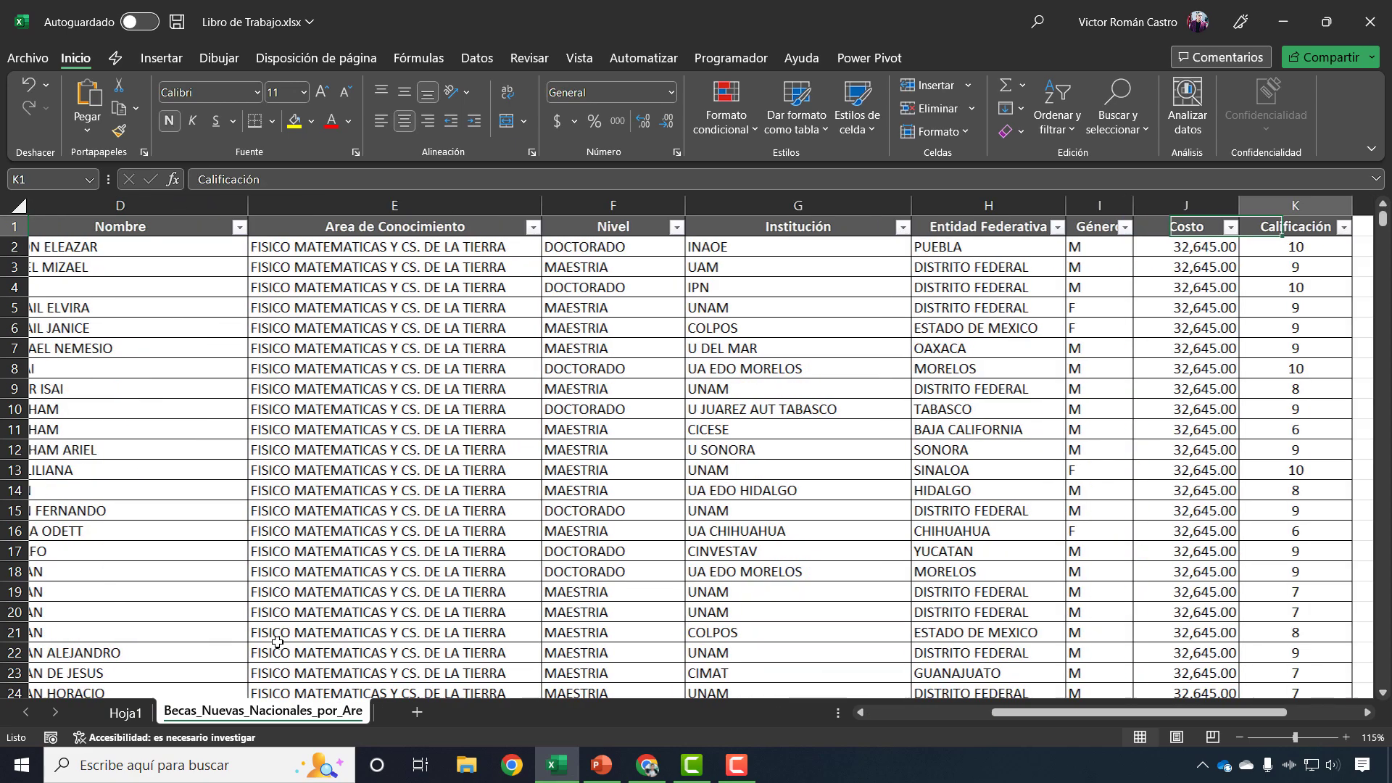
{"action": "key", "text": "Right"}
{"action": "key", "text": "Left"}
{"action": "key", "text": "Right"}
{"action": "key", "text": "Left"}
{"action": "key", "text": "ctrl+shift+Down"}
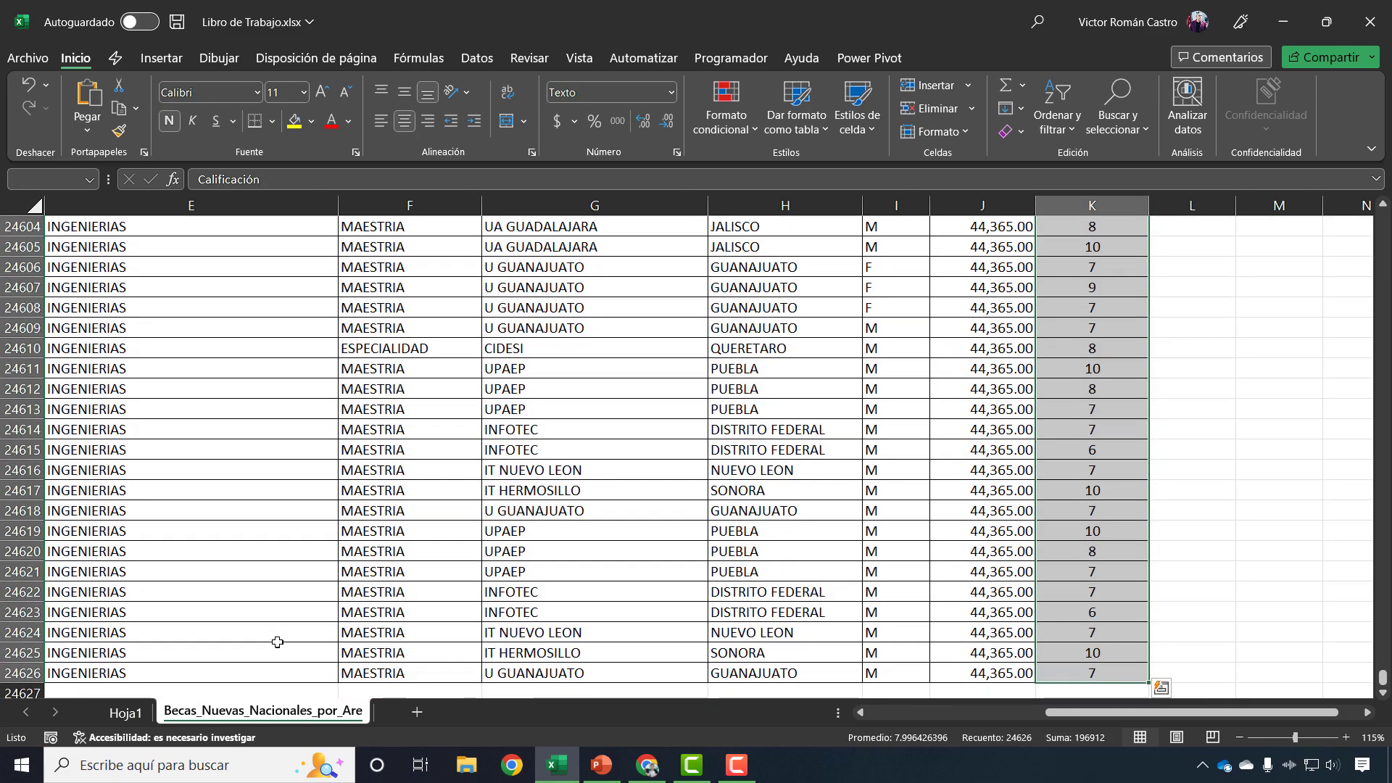
{"action": "key", "text": "ctrl+c"}
{"action": "key", "text": "Return"}
{"action": "key", "text": "Right"}
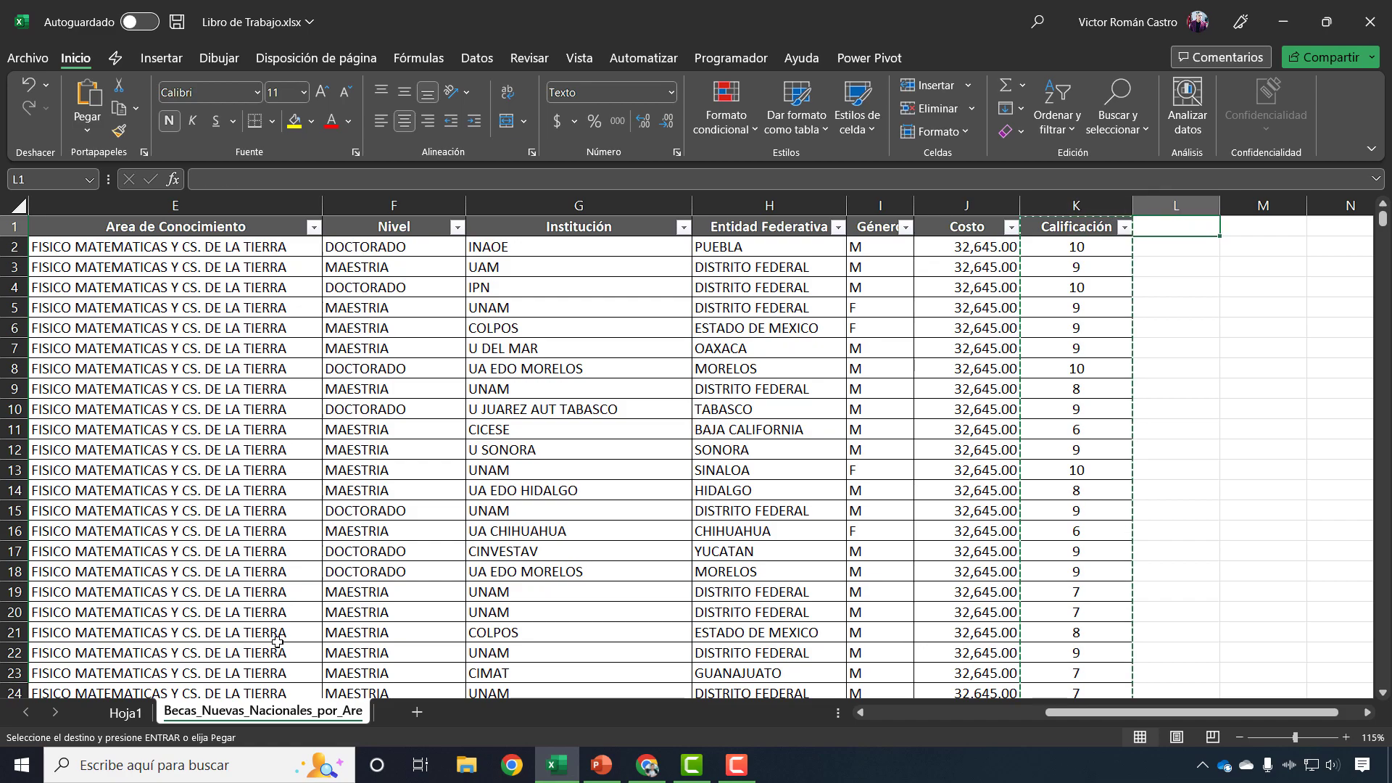
{"action": "key", "text": "Return"}
Step: Clear the pasted contents of column L, keeping the formatting, and enter Año as its header
{"action": "key", "text": "Delete"}
{"action": "key", "text": "Up"}
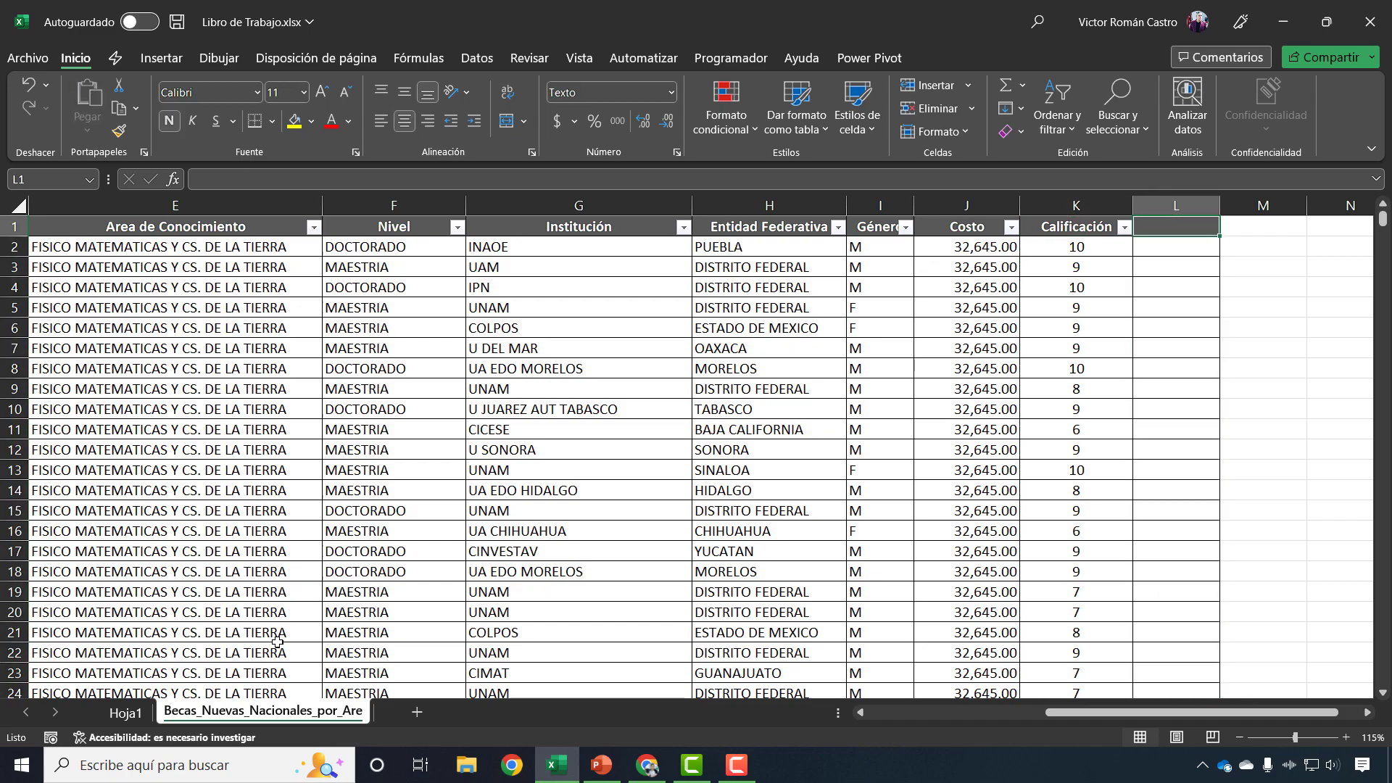
{"action": "type", "text": "Año"}
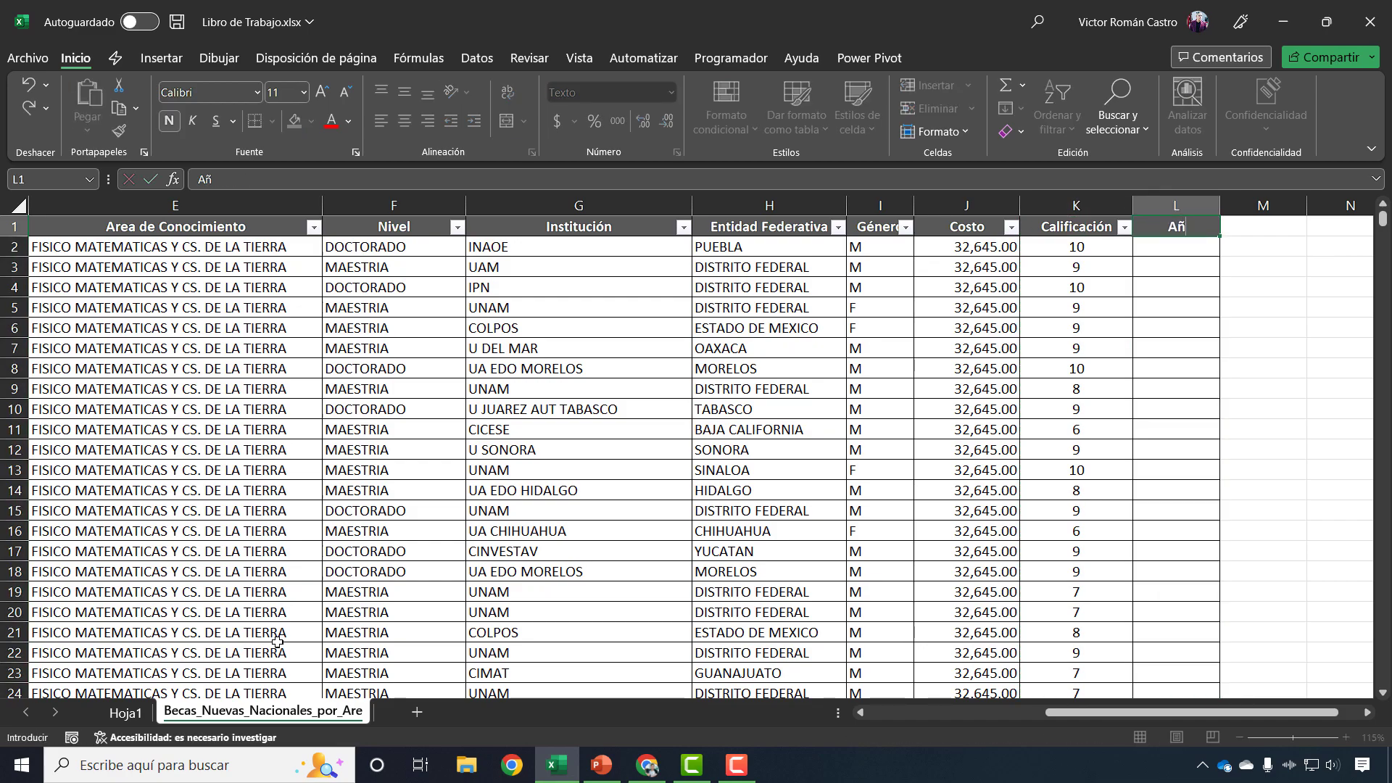
{"action": "key", "text": "Return"}
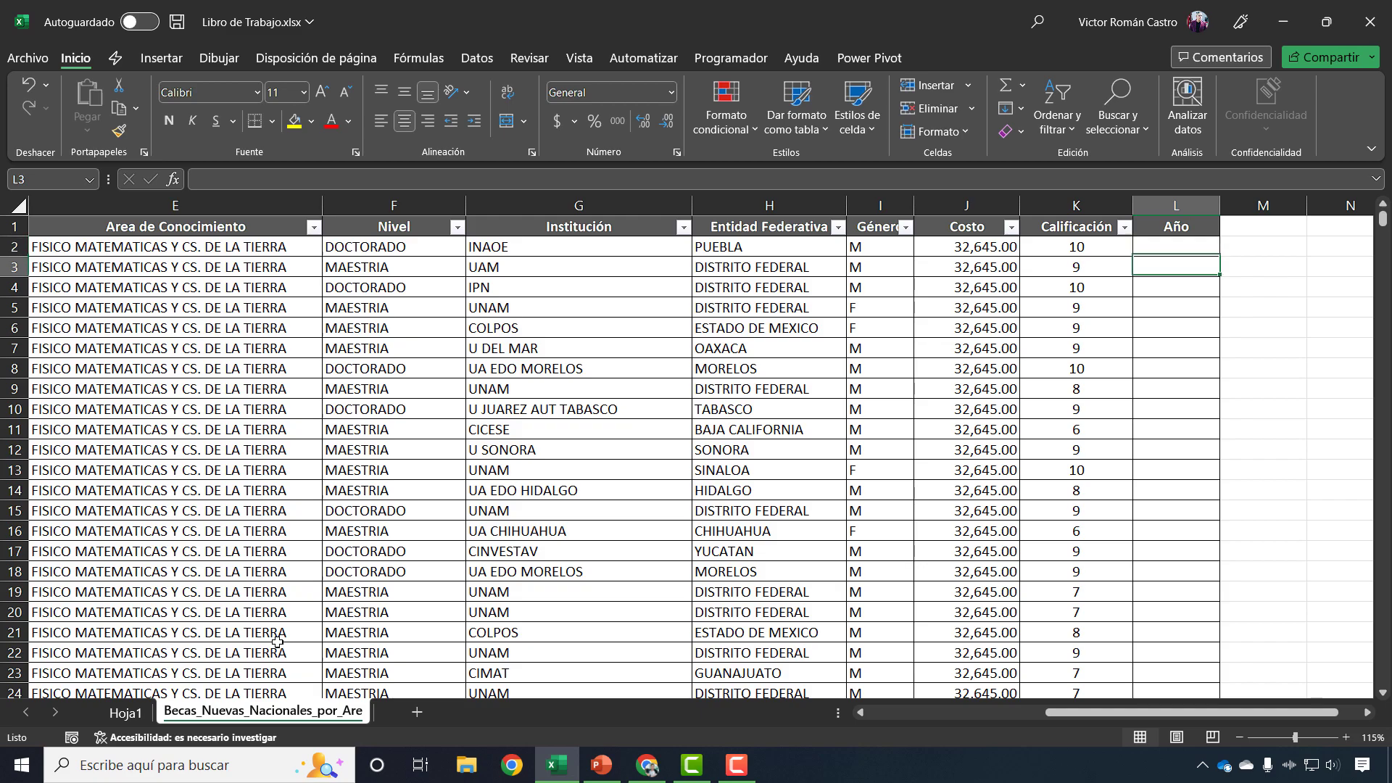
Step: Remove the filter from the header row of the data table
{"action": "key", "text": "Up"}
{"action": "key", "text": "Left"}
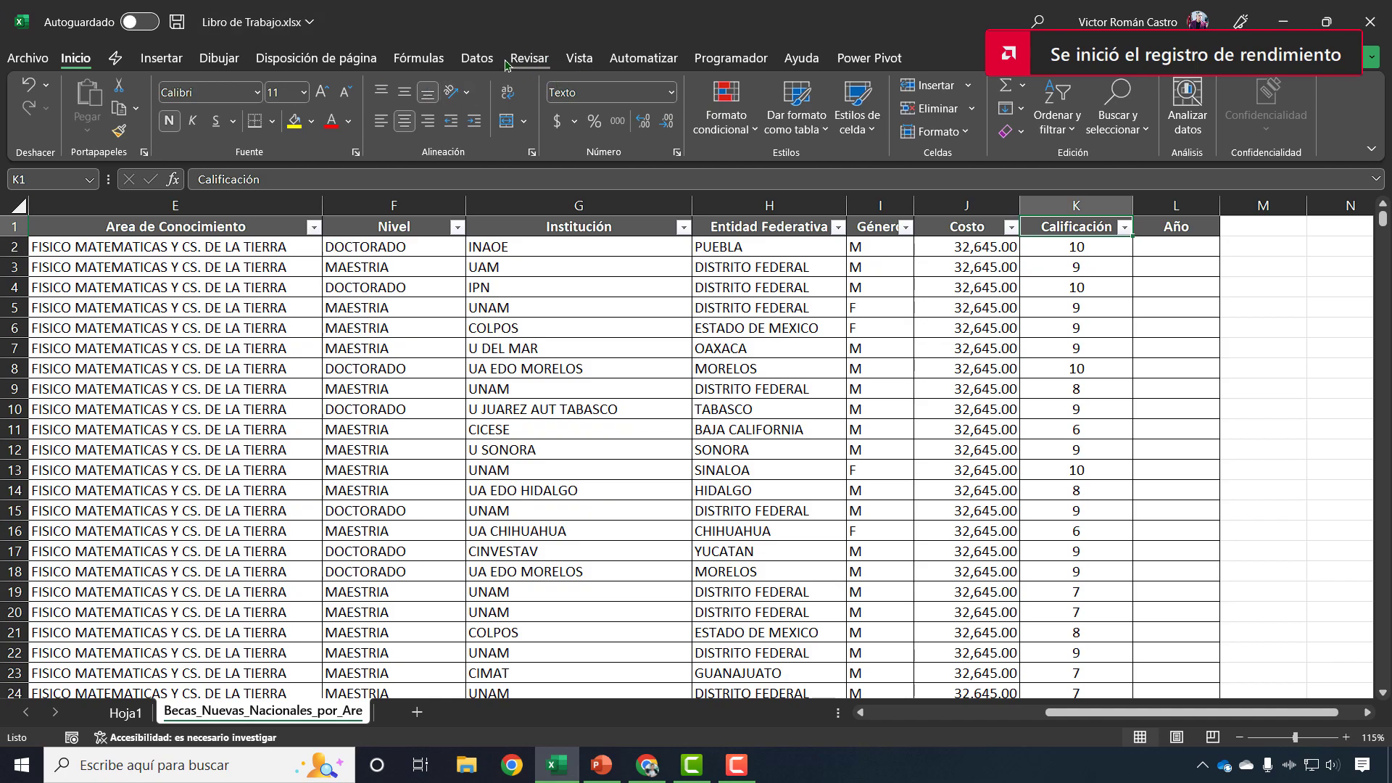
{"action": "left_click", "coordinate": [477, 61]}
{"action": "left_click", "coordinate": [822, 109]}
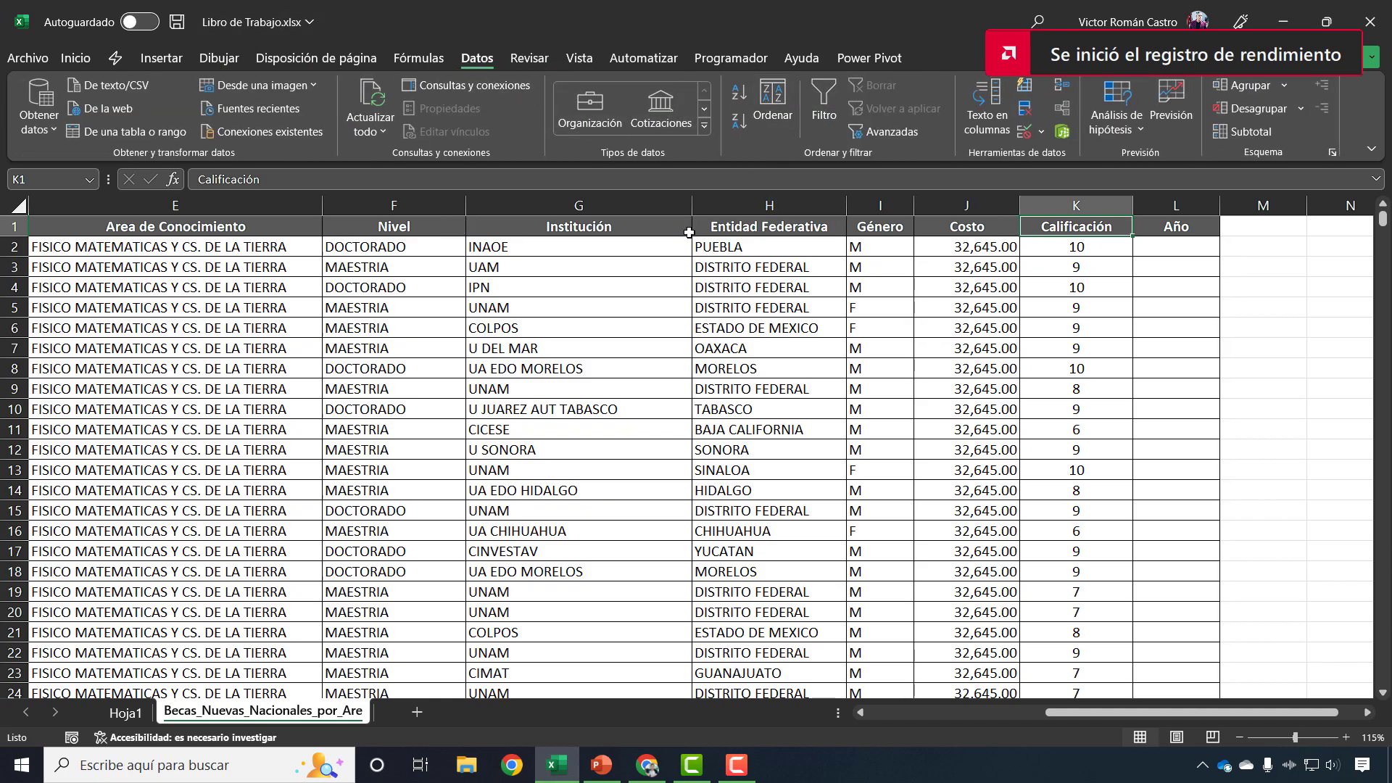
Step: Extract the year from the Fecha value into L2 with the formula =TEXTO(A2,"aaaa")
{"action": "left_click", "coordinate": [645, 251]}
{"action": "key", "text": "ctrl+Left"}
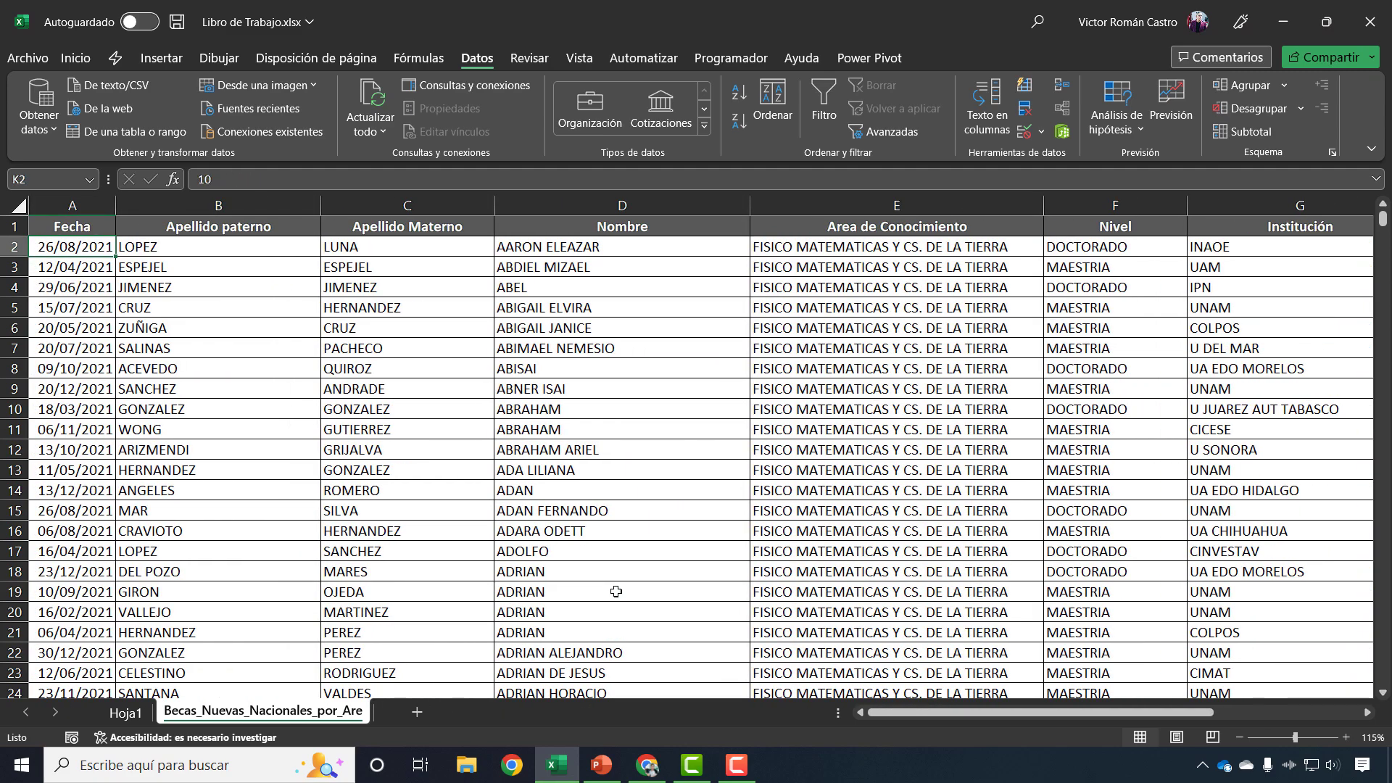
{"action": "key", "text": "ctrl+Right"}
{"action": "key", "text": "Right"}
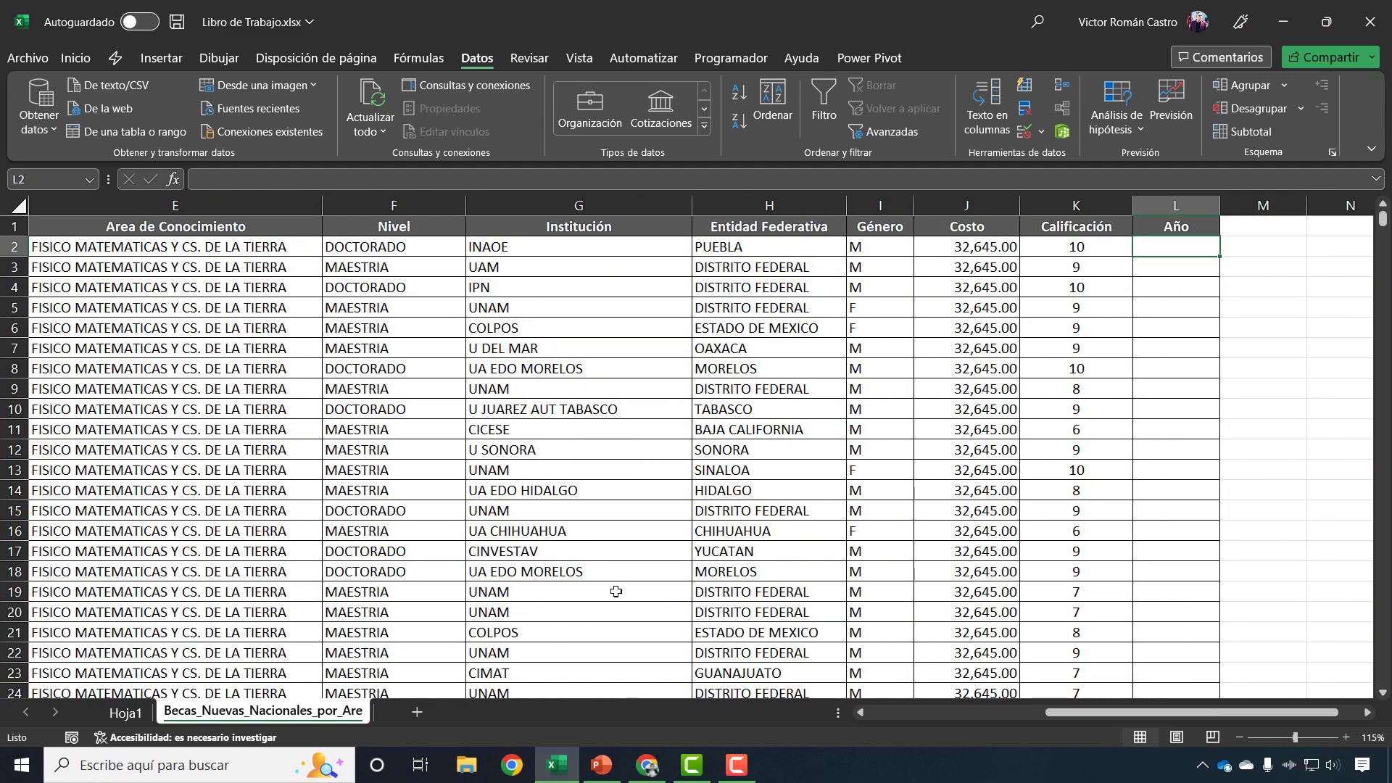
{"action": "type", "text": "="}
{"action": "key", "text": "BackSpace"}
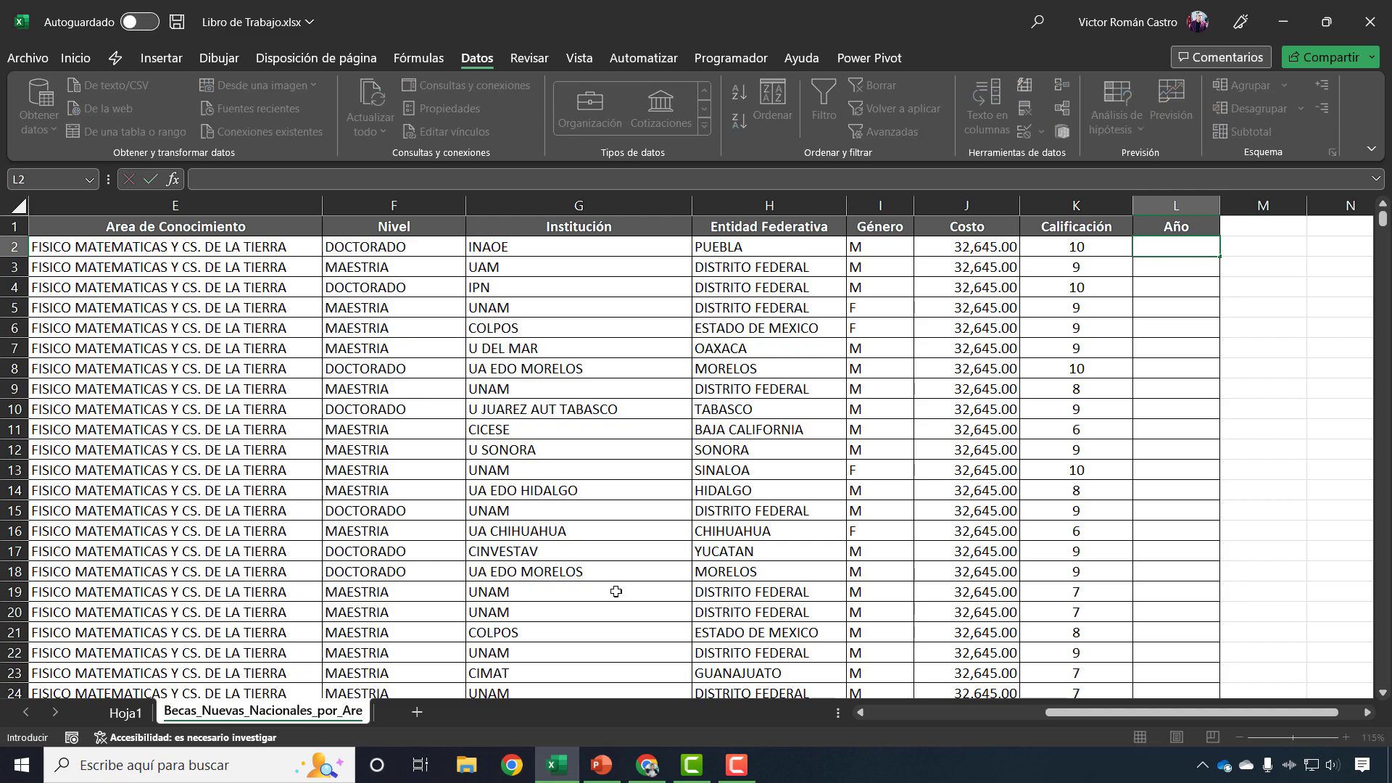
{"action": "type", "text": "=TEXTO("}
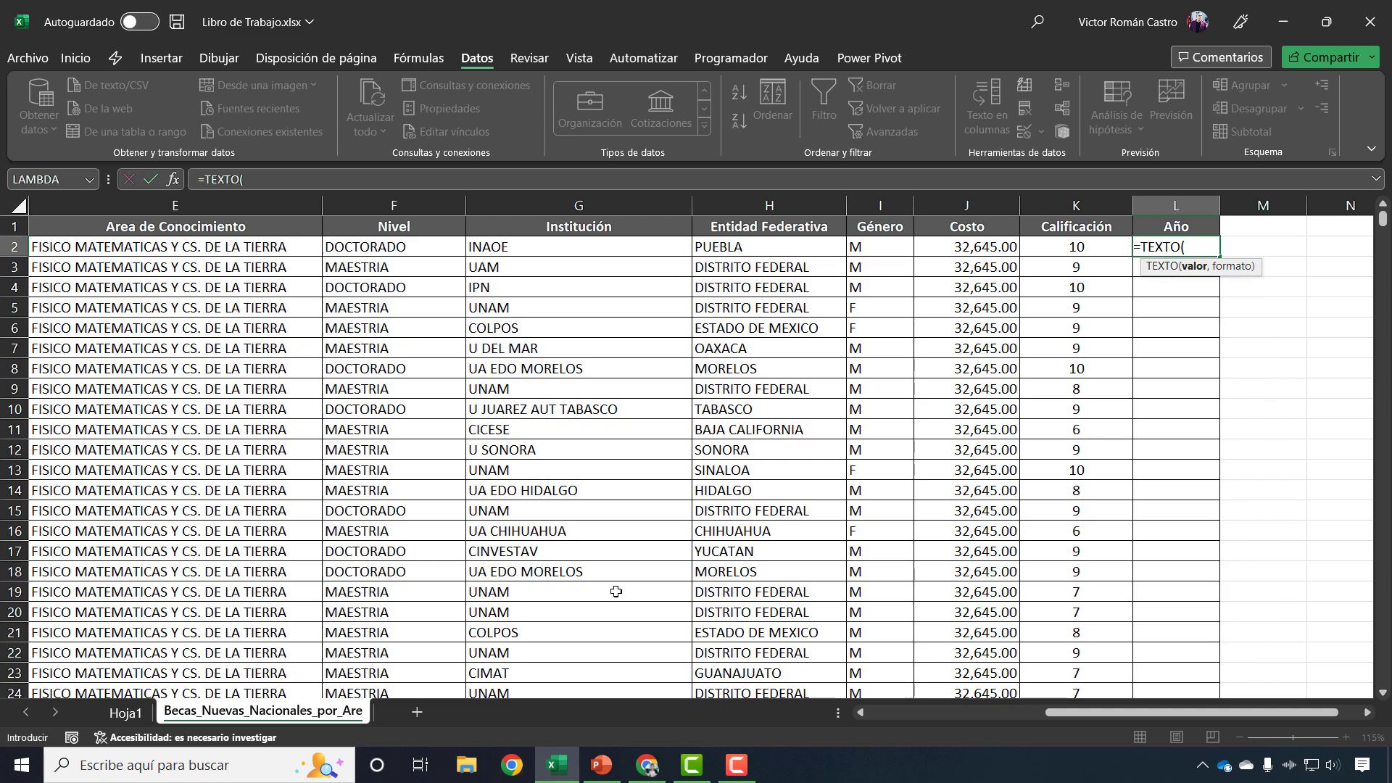
{"action": "key", "text": "Left"}
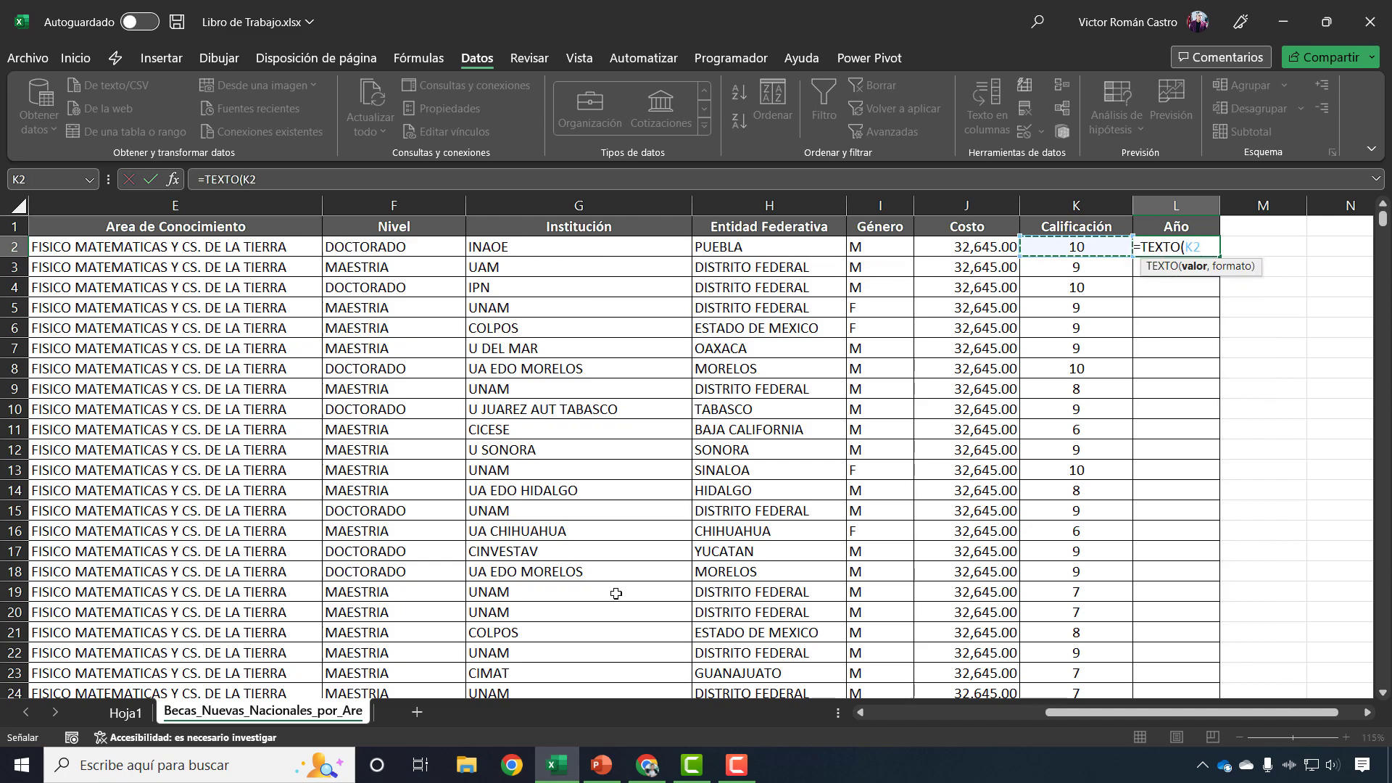
{"action": "key", "text": "ctrl+Left"}
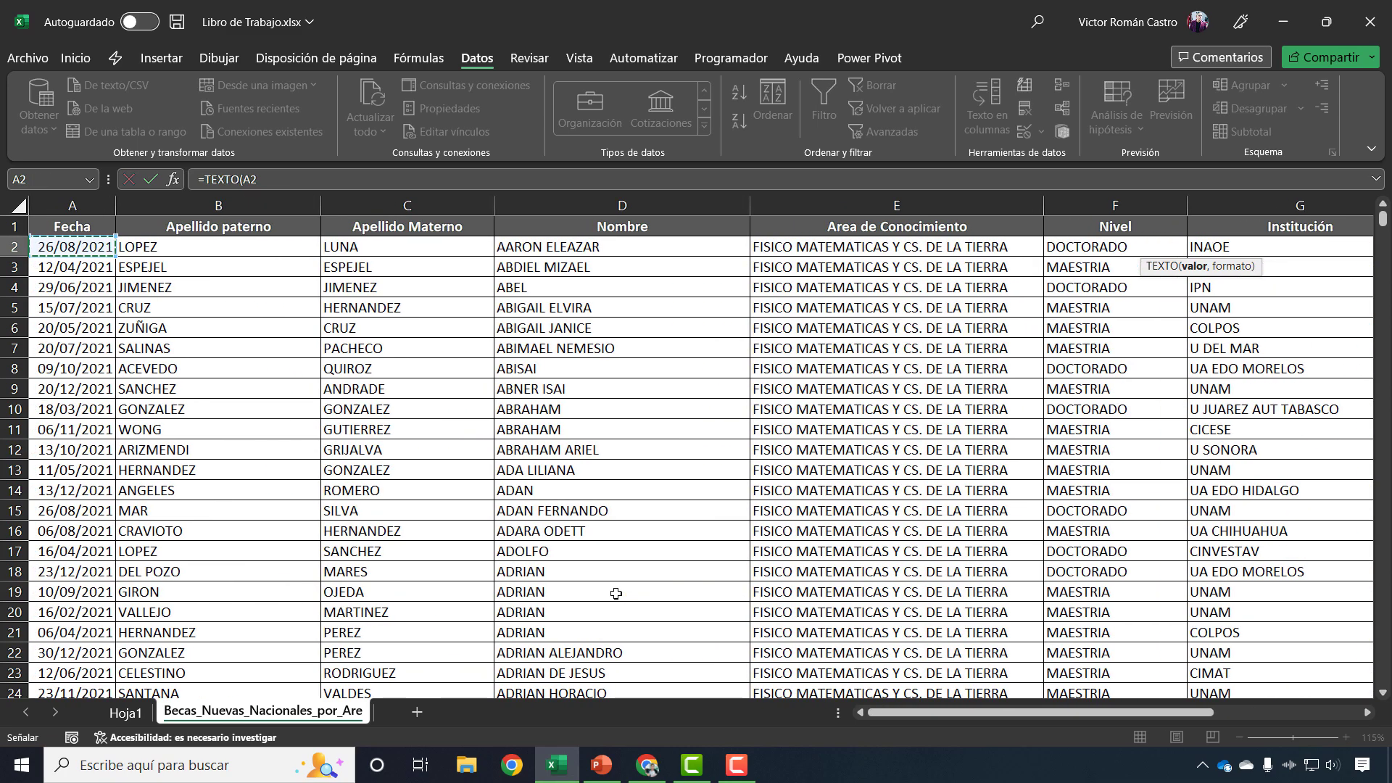
{"action": "type", "text": ","}
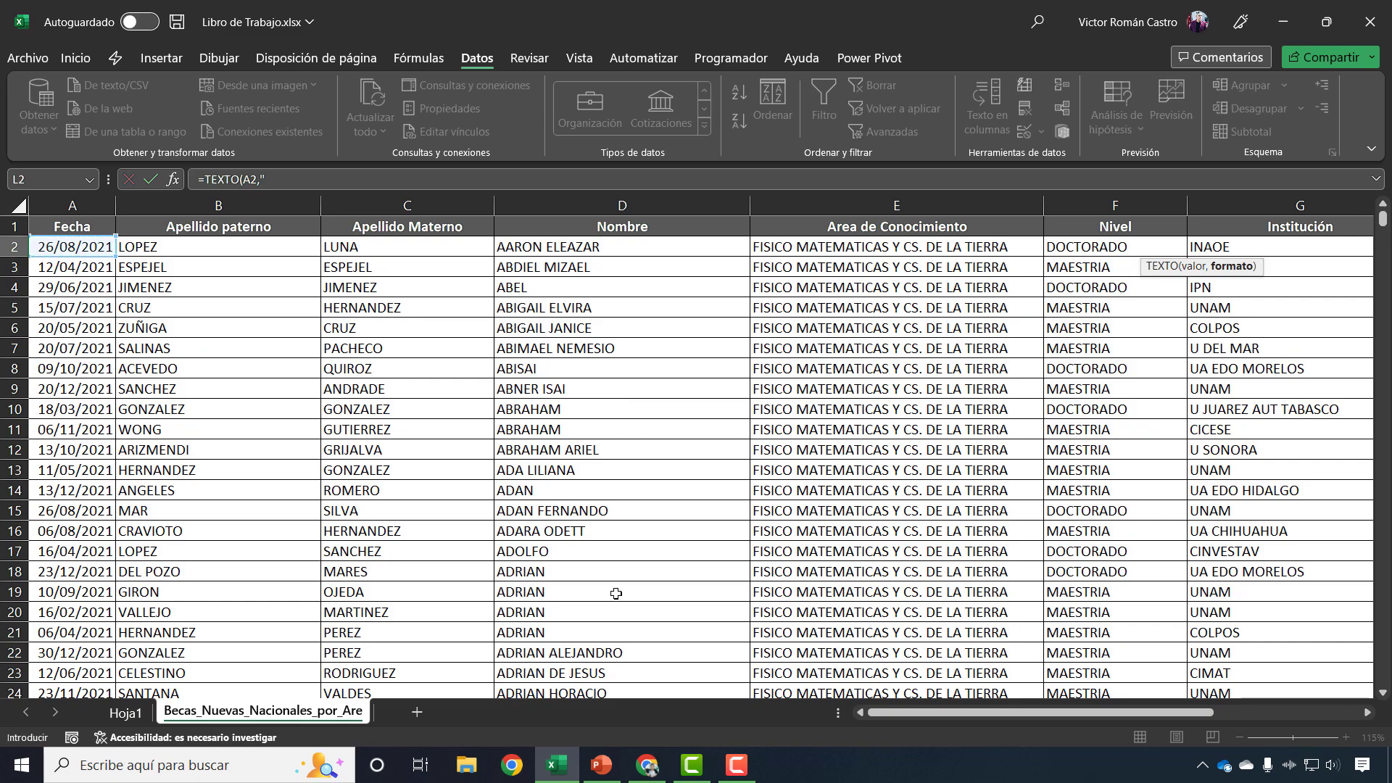
{"action": "type", "text": "\"aaaa\")"}
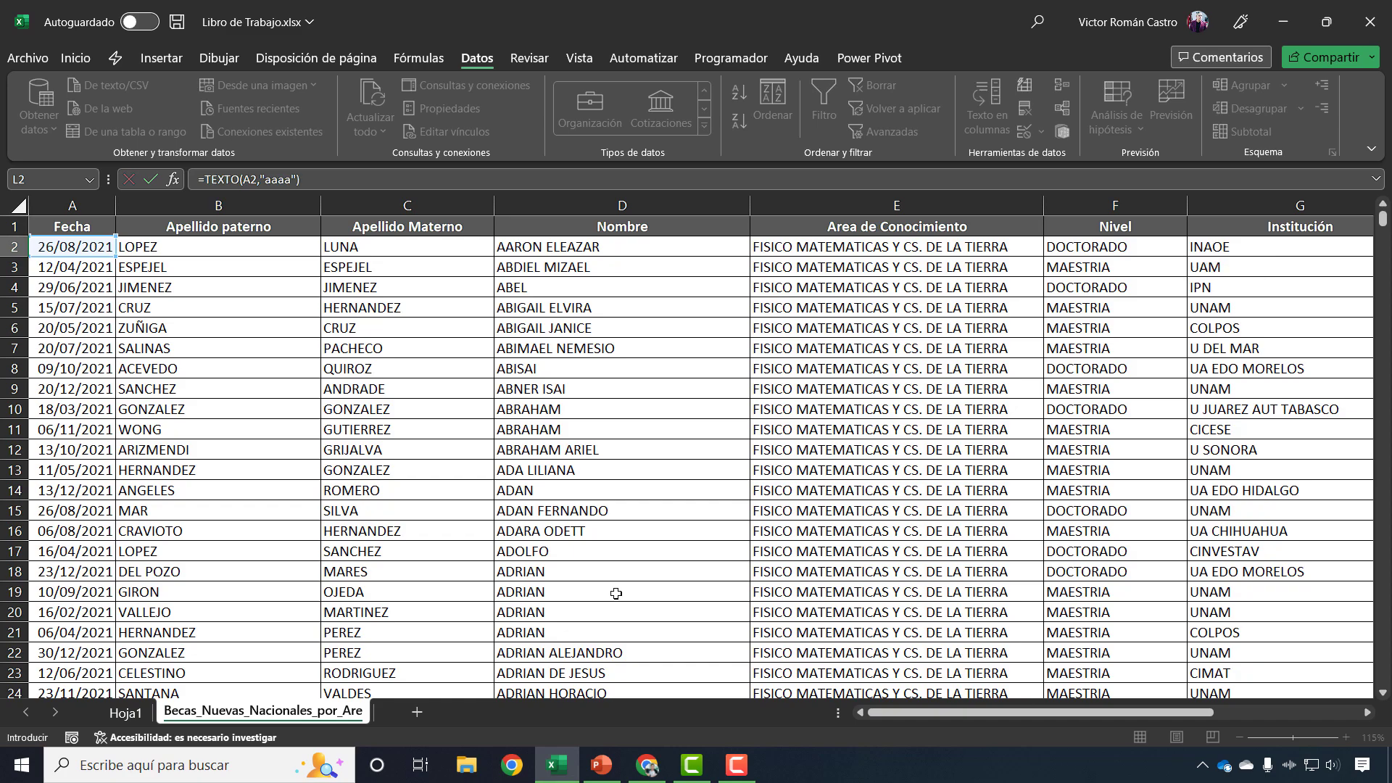
{"action": "key", "text": "ctrl+Return"}
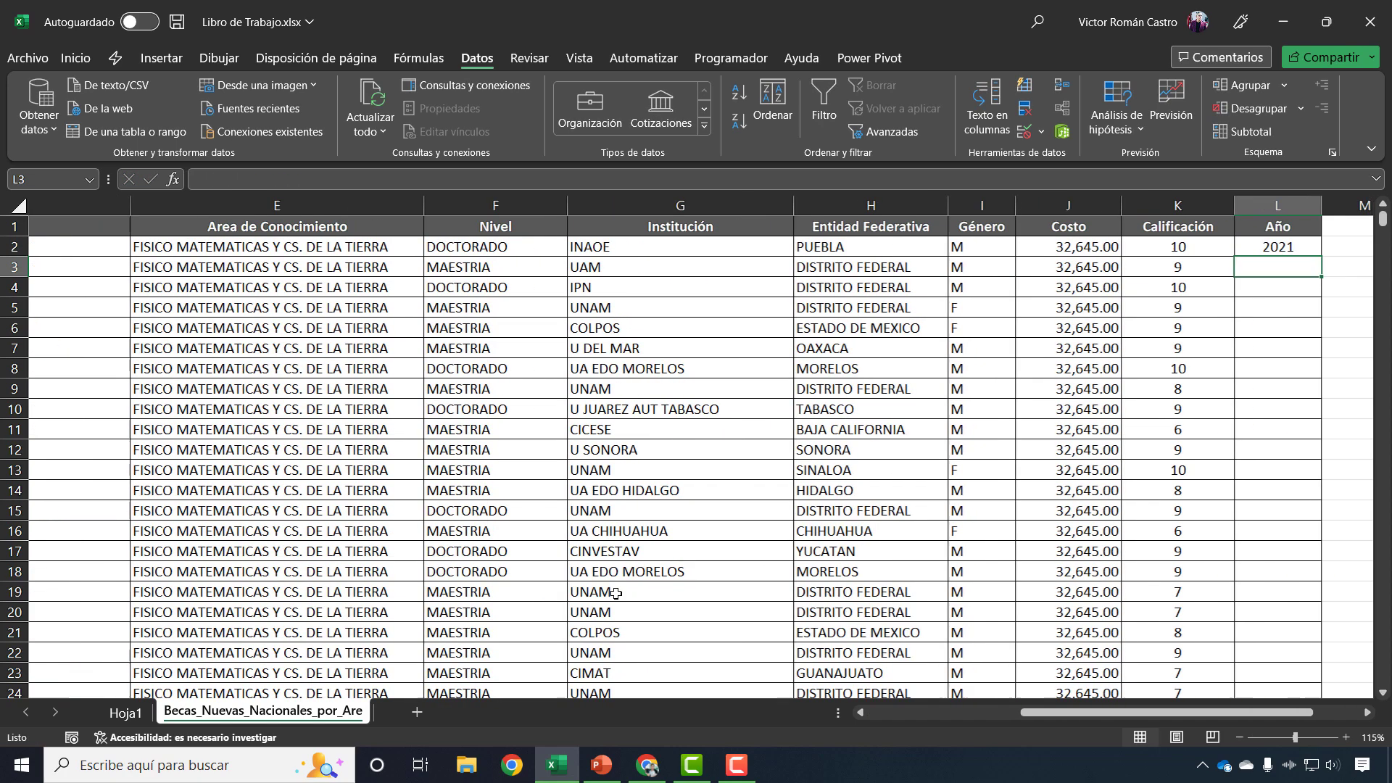
{"action": "key", "text": "ctrl+c"}
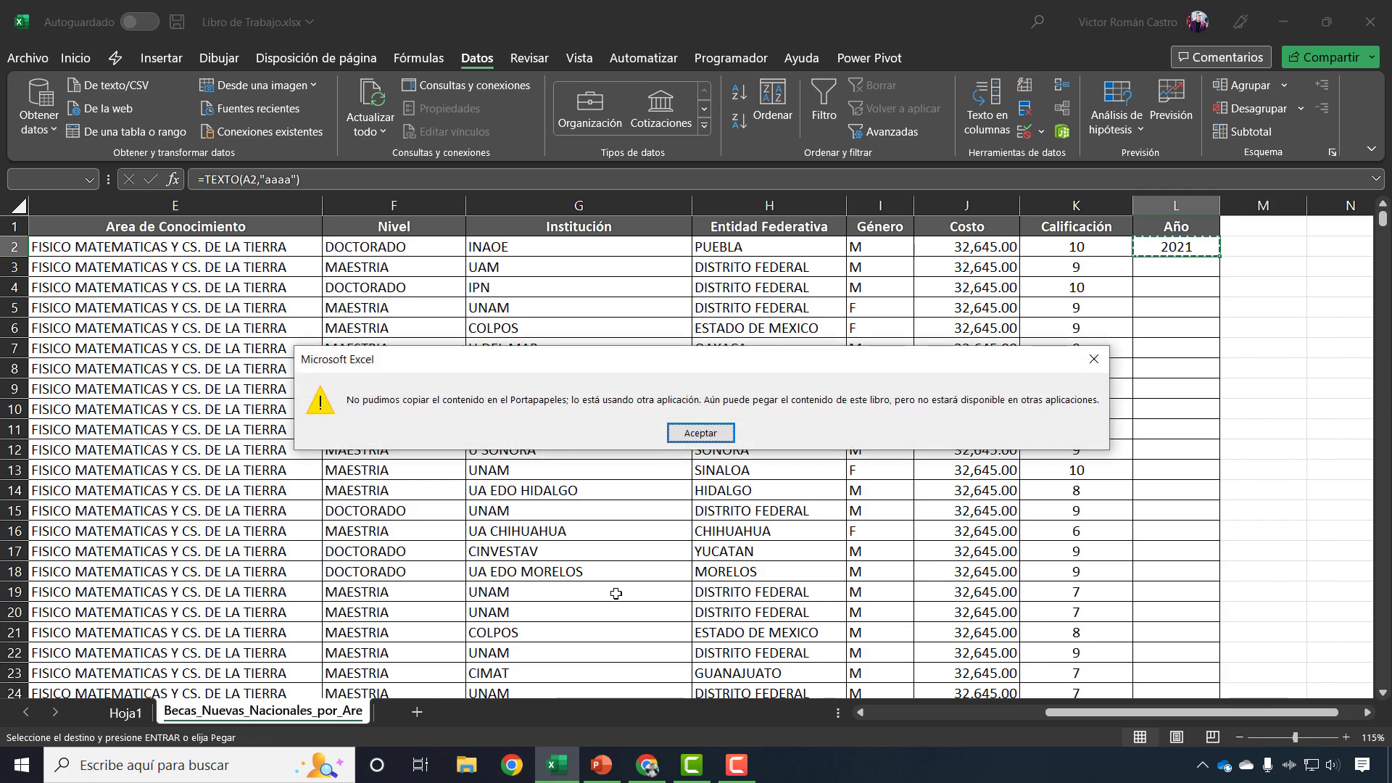
{"action": "key", "text": "Return"}
{"action": "key", "text": "ctrl+Left"}
{"action": "key", "text": "Escape"}
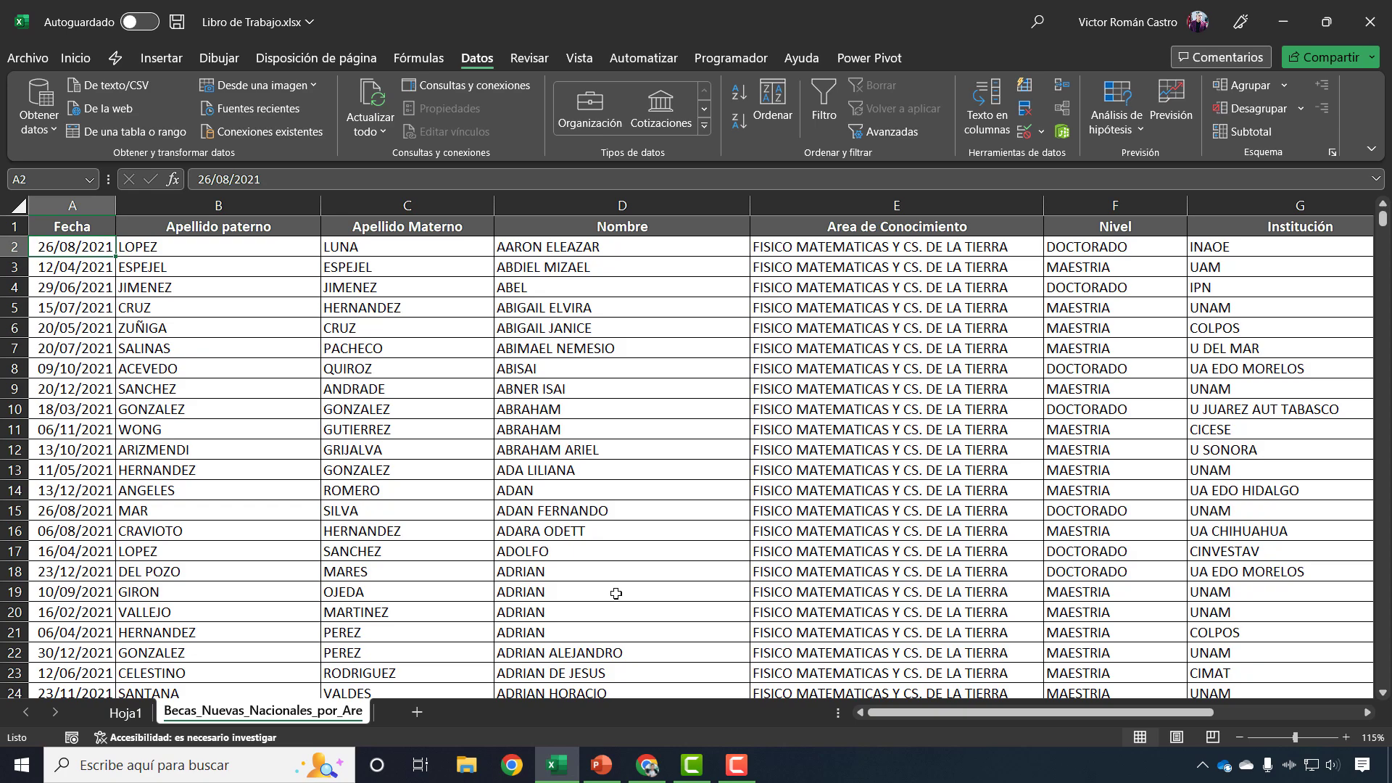
{"action": "key", "text": "ctrl+Right"}
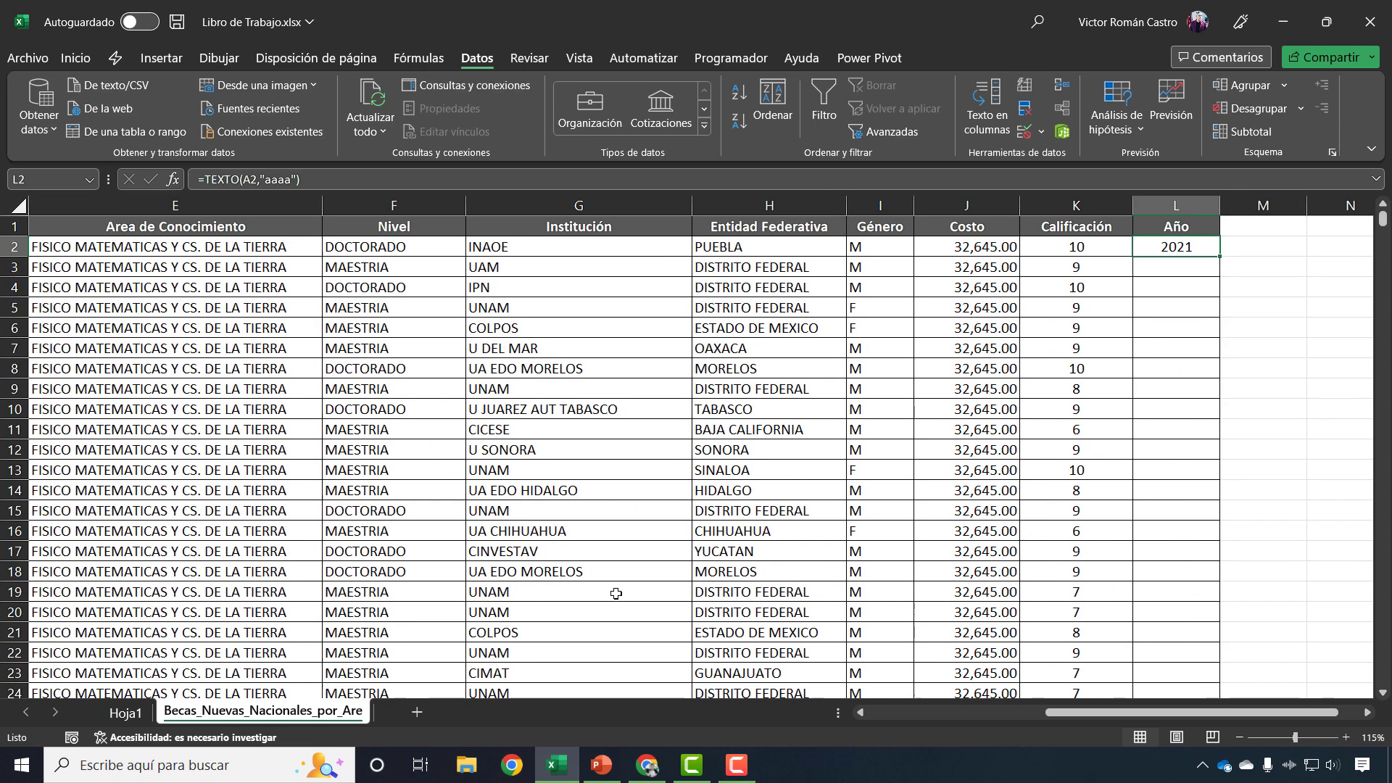
Step: Copy the year formula from L2 down the Año column to the last record in row 24626
{"action": "key", "text": "ctrl+c"}
{"action": "key", "text": "Left"}
{"action": "key", "text": "ctrl+Down"}
{"action": "key", "text": "Right"}
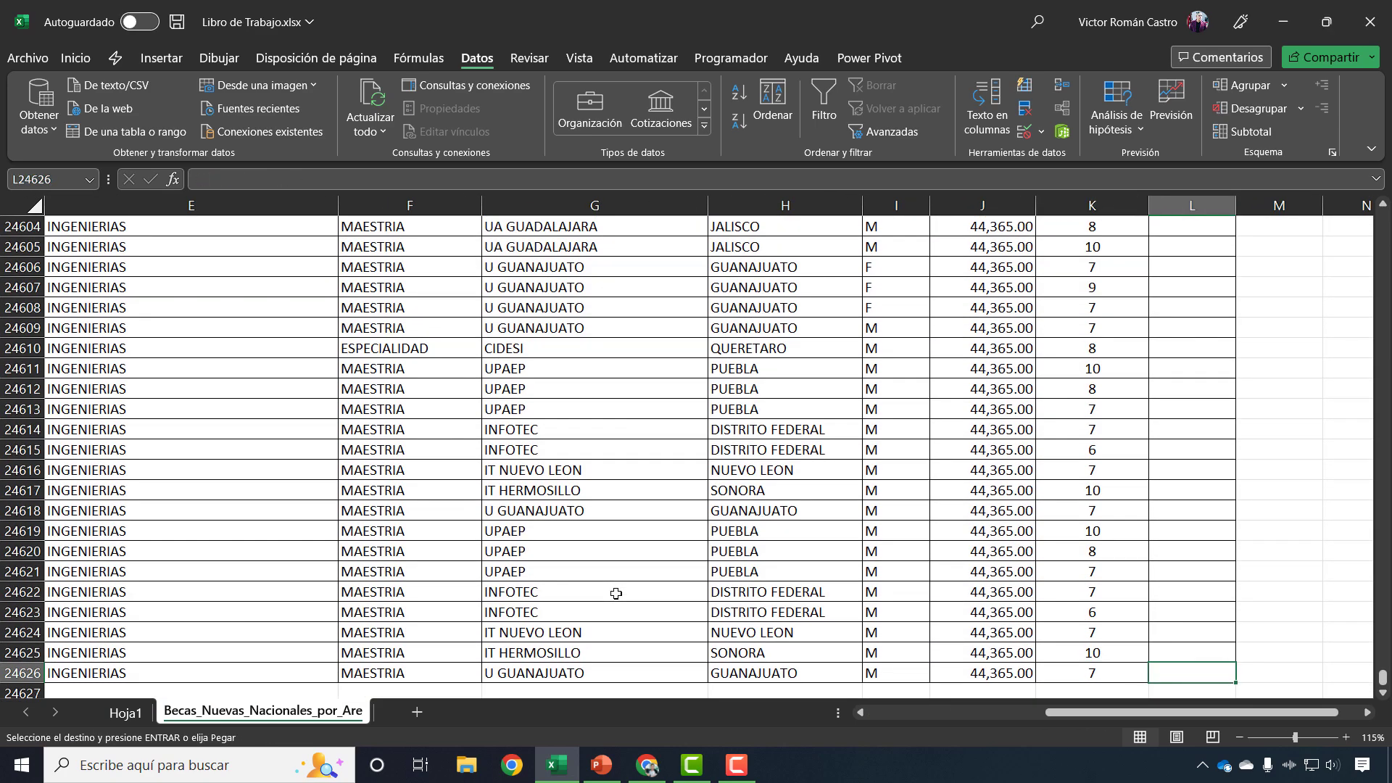
{"action": "key", "text": "Return"}
{"action": "key", "text": "ctrl+c"}
{"action": "key", "text": "ctrl+shift+Up"}
{"action": "key", "text": "Return"}
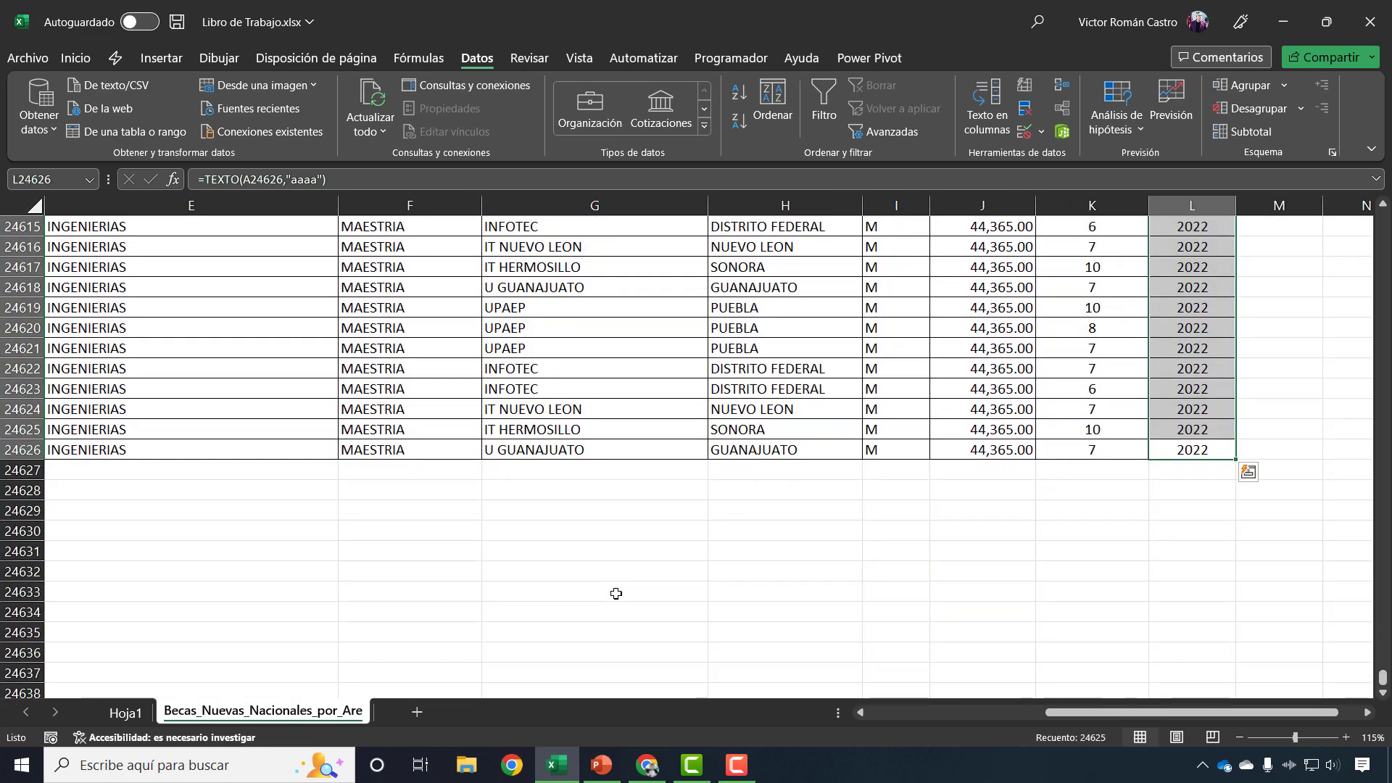
Step: Copy the whole Año column into column M and clear the pasted contents, keeping only the formatting
{"action": "key", "text": "ctrl+Up"}
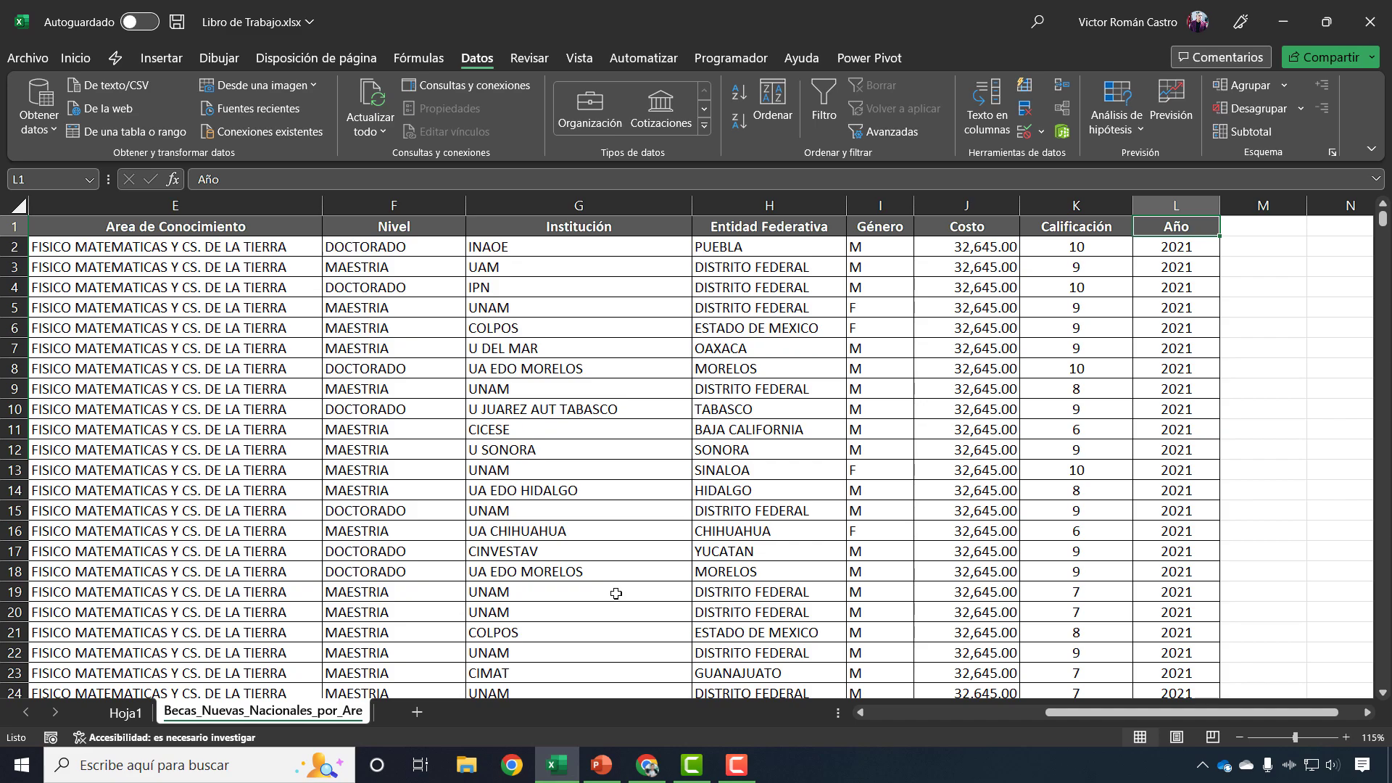
{"action": "key", "text": "ctrl+shift+Down"}
{"action": "key", "text": "ctrl+c"}
{"action": "key", "text": "Right"}
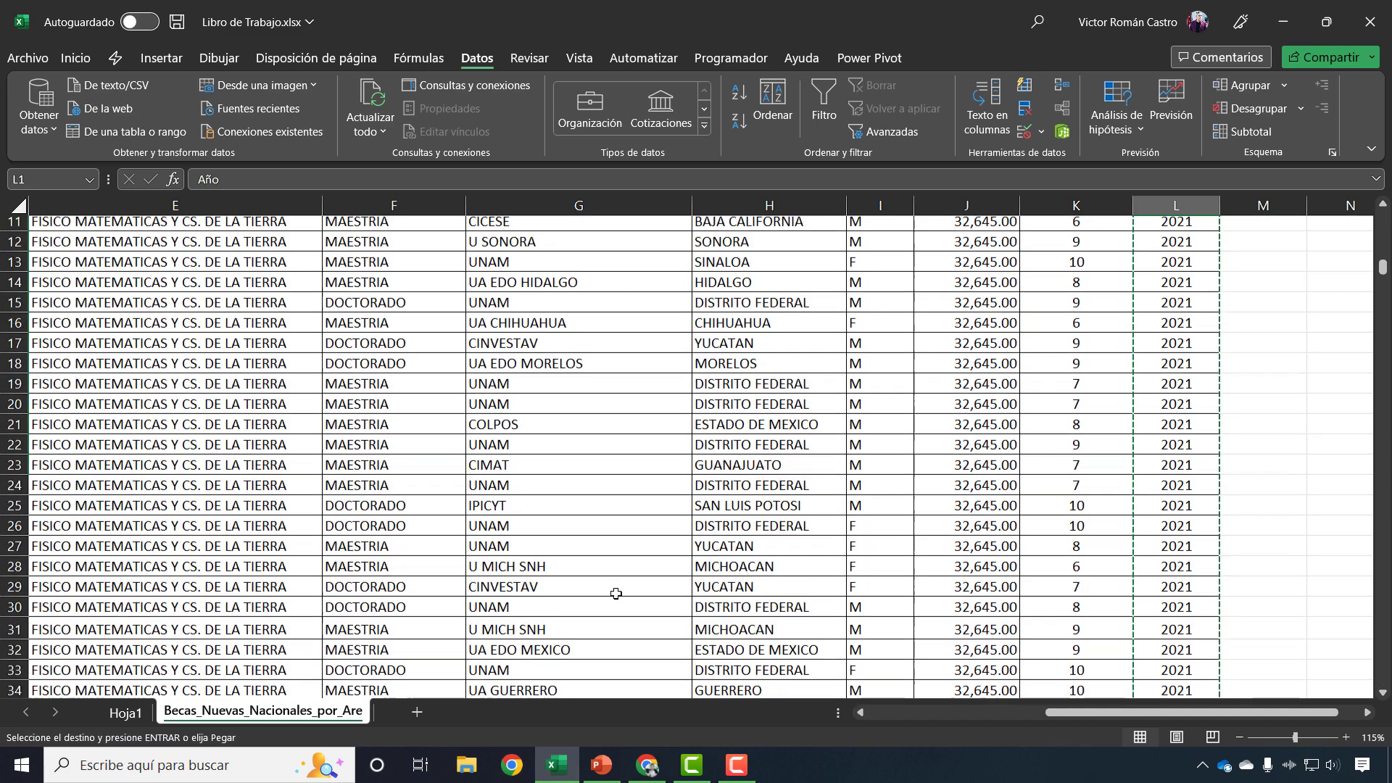
{"action": "key", "text": "Escape"}
{"action": "scroll", "coordinate": [616, 593], "scroll_direction": "right", "scroll_amount": 1}
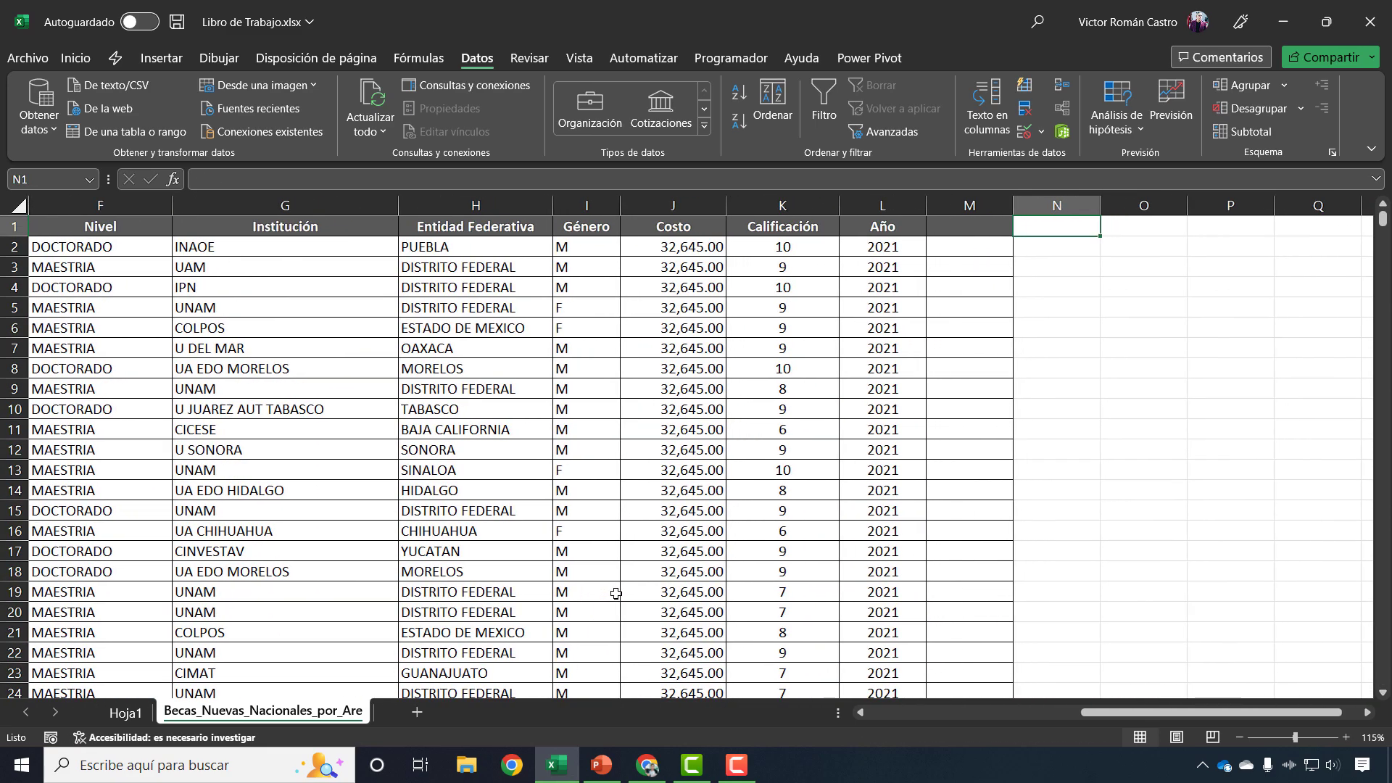
Step: Enter Mes as the header of the new column in M1
{"action": "type", "text": "Mes"}
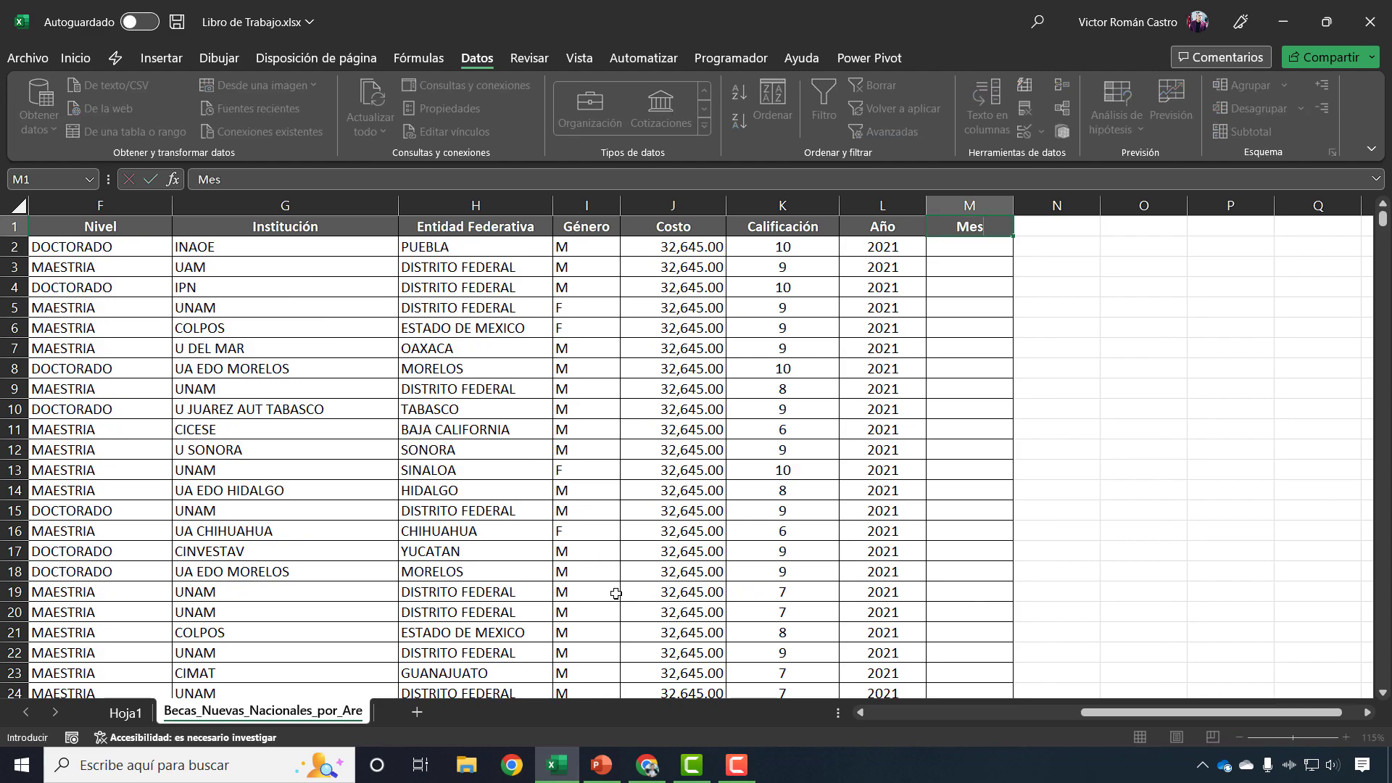
{"action": "key", "text": "Return"}
{"action": "key", "text": "Up"}
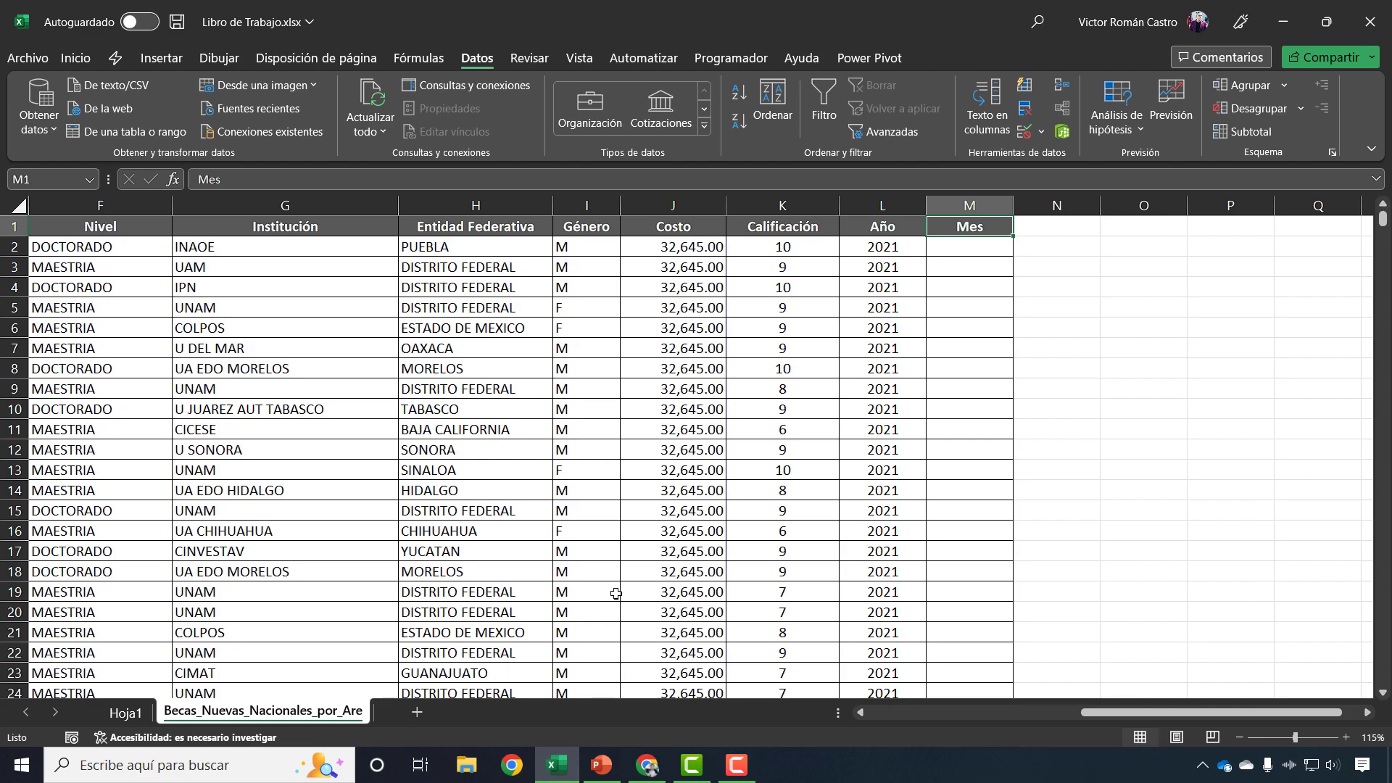
{"action": "key", "text": "Down"}
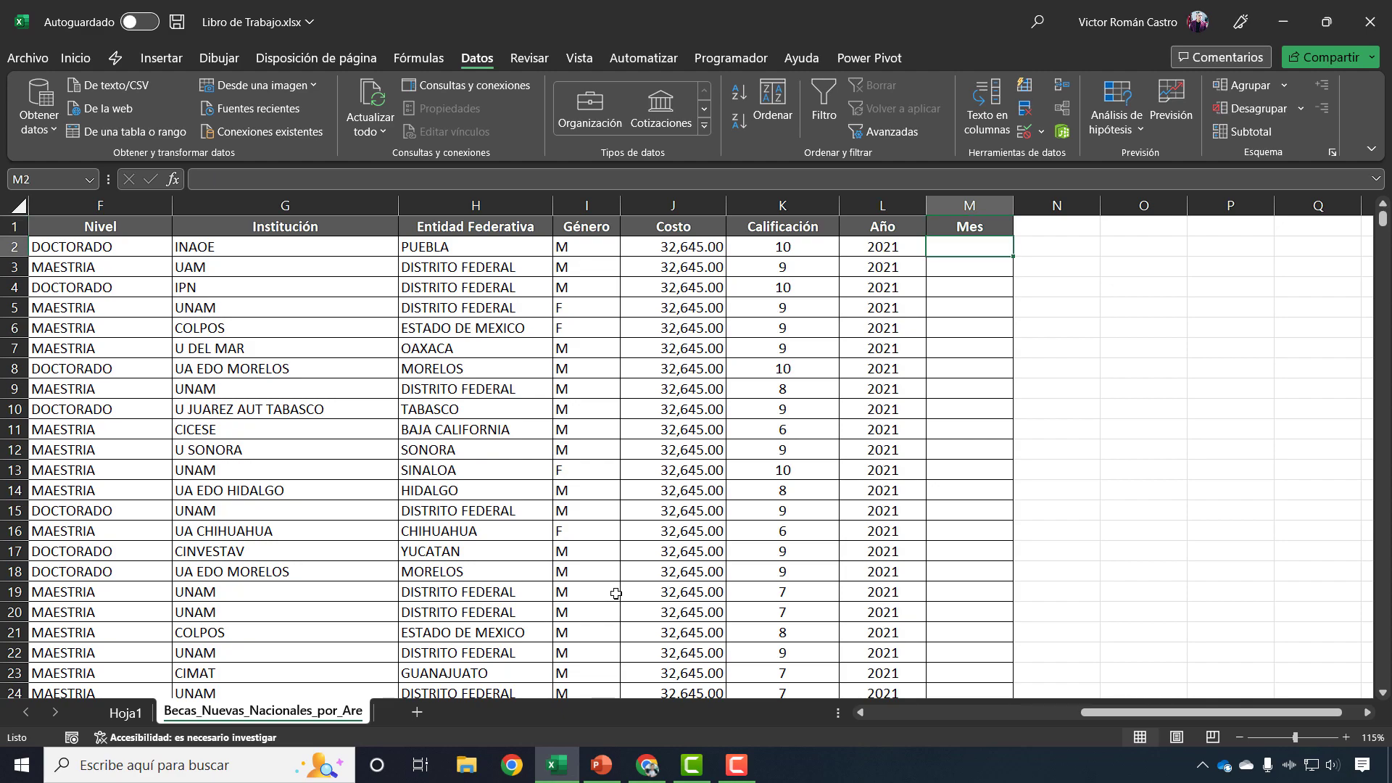
Step: Extract the month number from the Fecha value into M2 with the formula =TEXTO(A2,"MM")
{"action": "type", "text": "=TEXTO("}
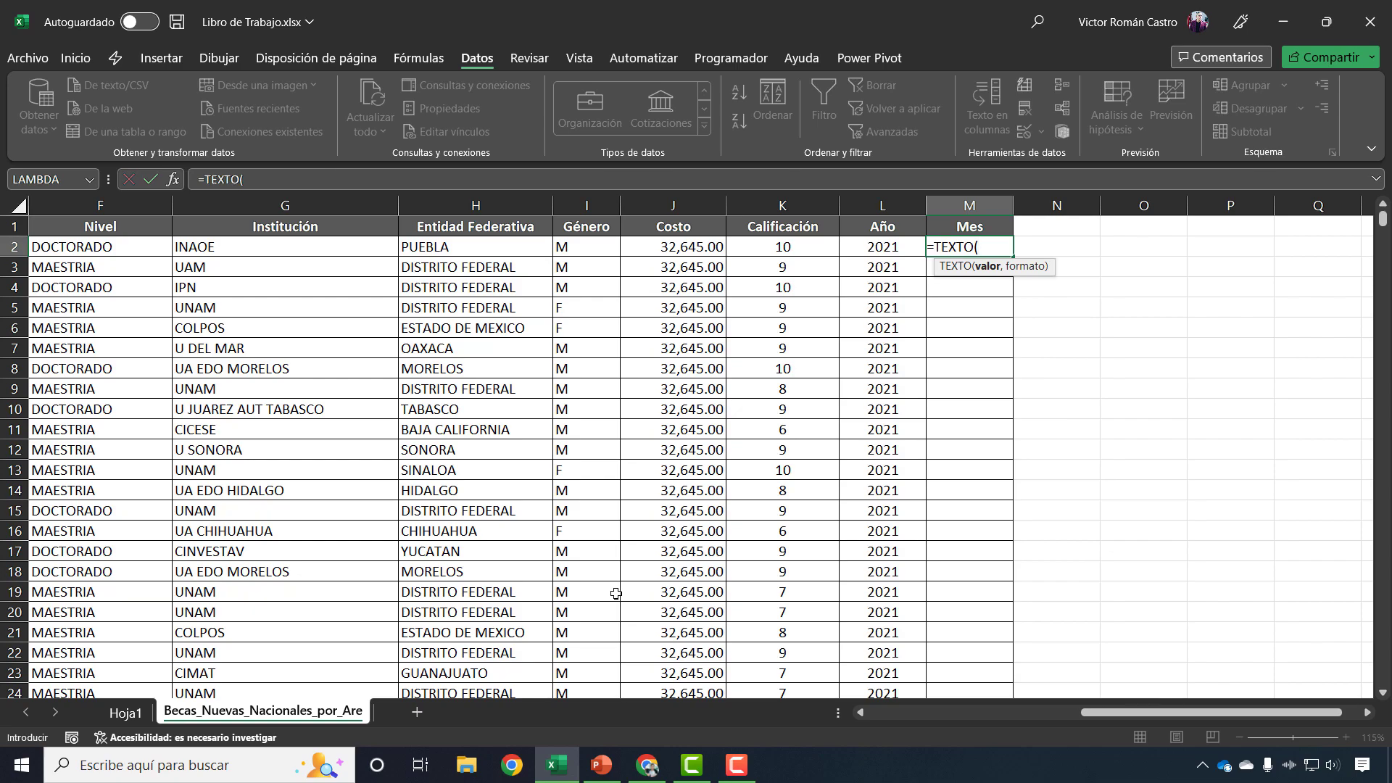
{"action": "key", "text": "Left"}
{"action": "key", "text": "Left"}
{"action": "key", "text": "Left"}
{"action": "key", "text": "Left"}
{"action": "key", "text": "Left"}
{"action": "key", "text": "Left"}
{"action": "key", "text": "Left"}
{"action": "key", "text": "Left"}
{"action": "key", "text": "Left"}
{"action": "key", "text": "Left"}
{"action": "key", "text": "Left"}
{"action": "key", "text": "Left"}
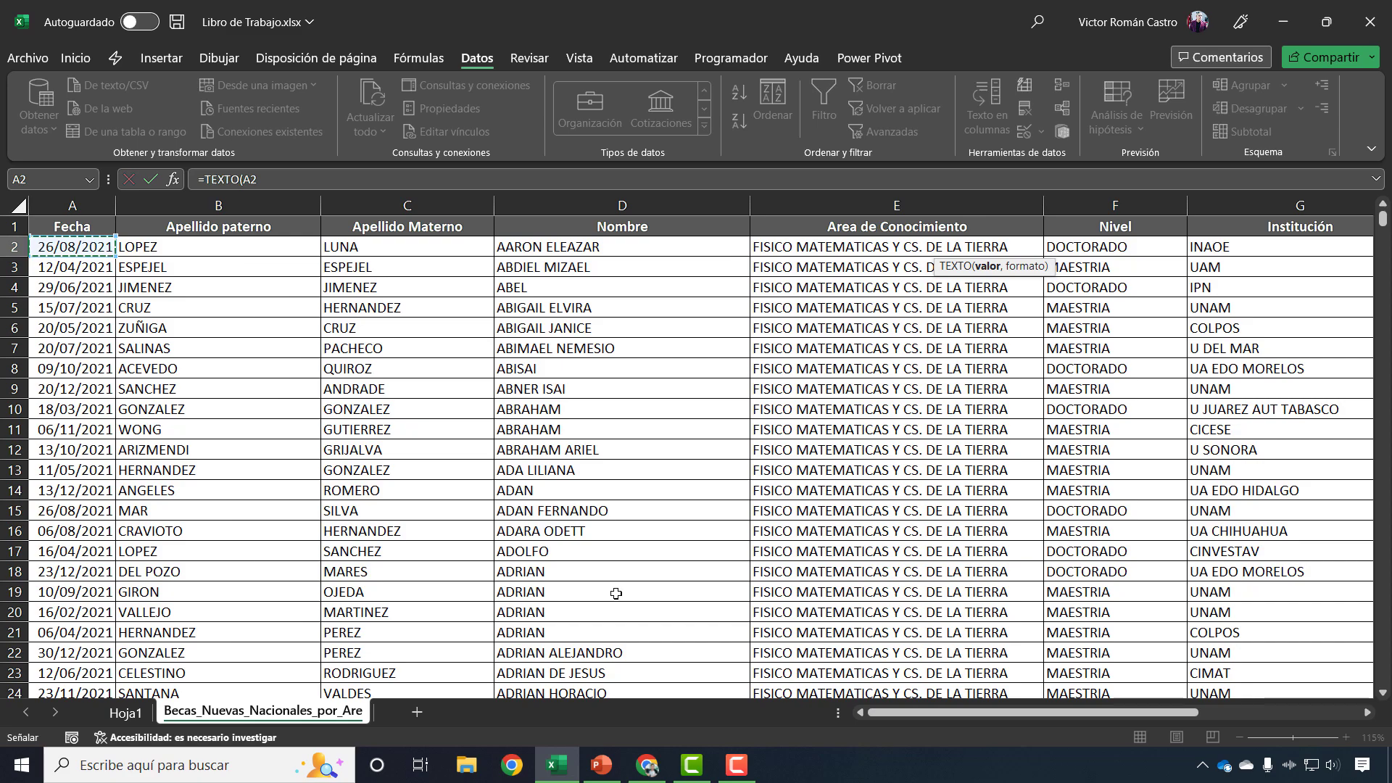
{"action": "type", "text": ","}
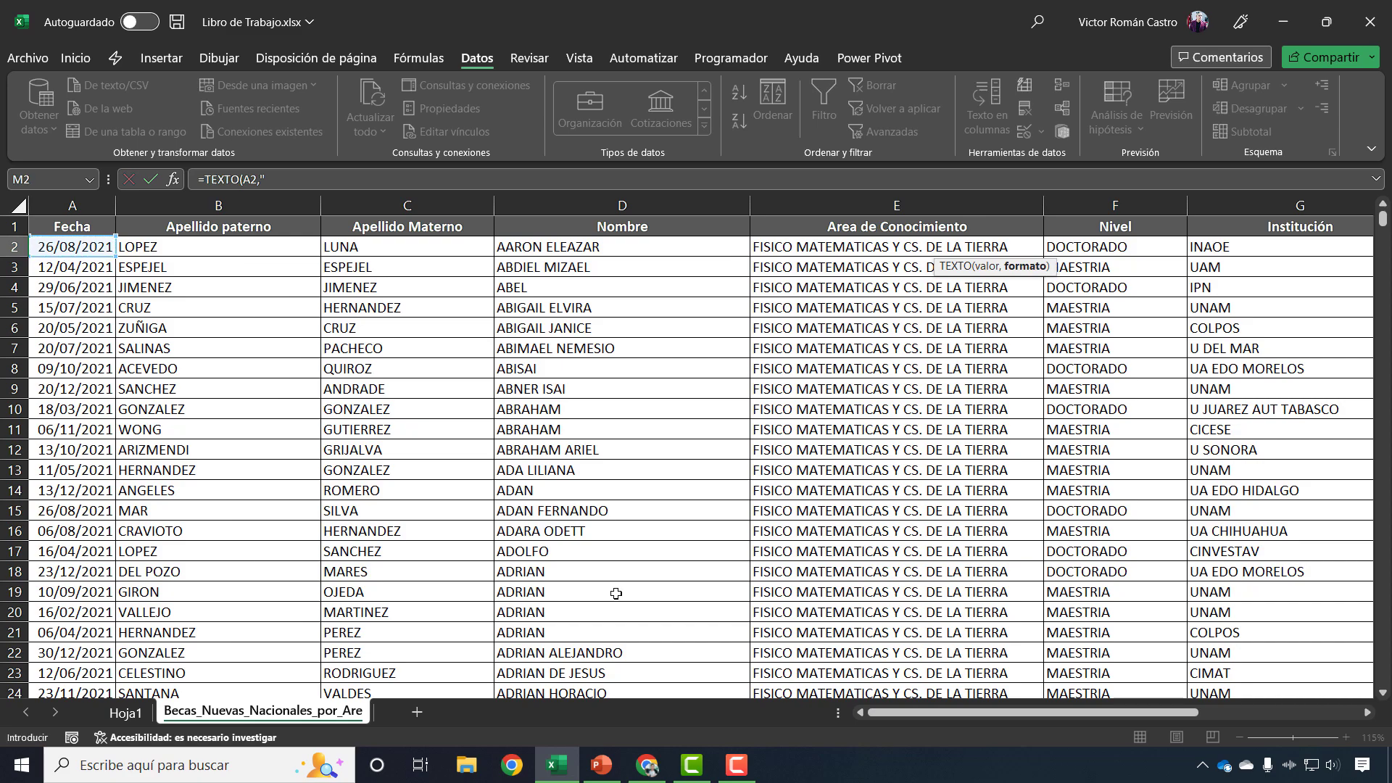
{"action": "type", "text": "\"MM\")"}
{"action": "key", "text": "ctrl+Return"}
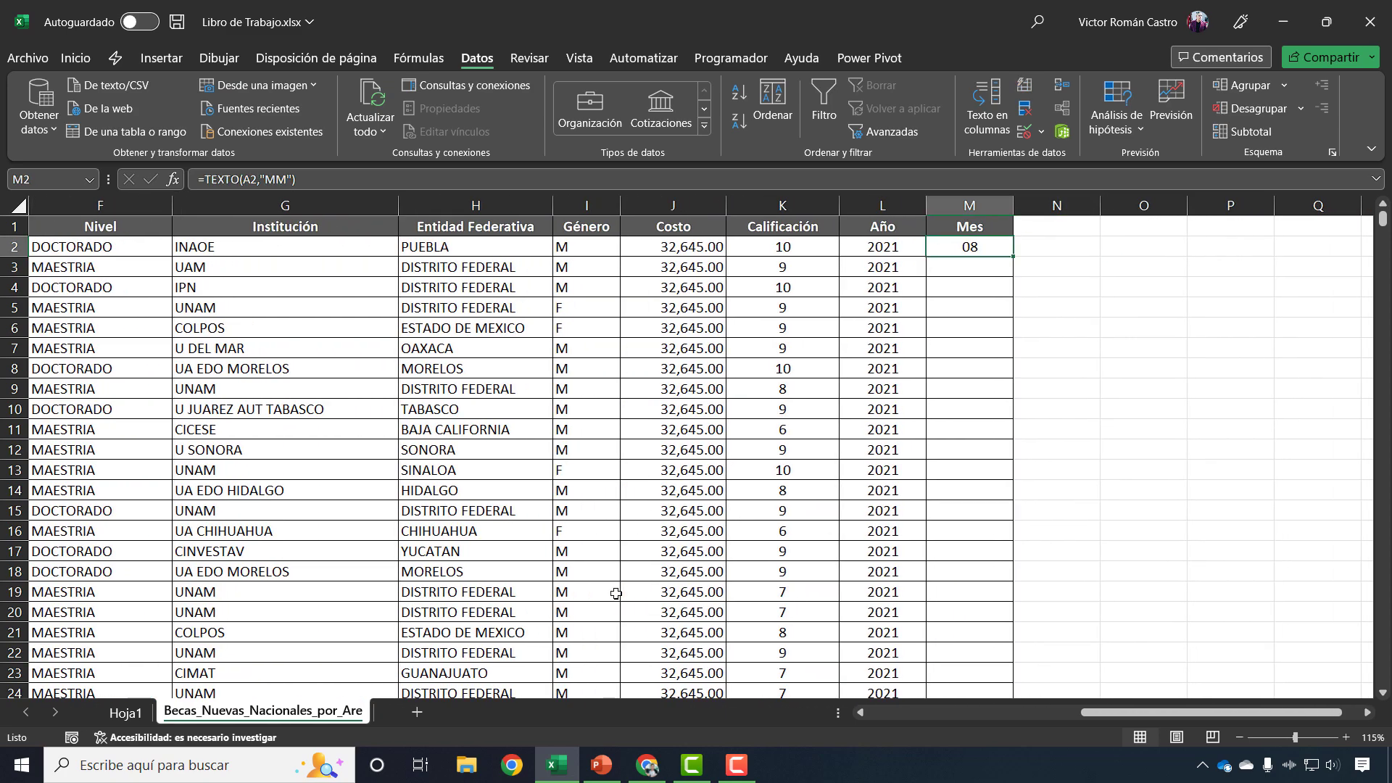
Step: Compare the Fecha value in A2 with the month formula and its result in M2
{"action": "key", "text": "Left"}
{"action": "key", "text": "Left"}
{"action": "key", "text": "Left"}
{"action": "key", "text": "Left"}
{"action": "key", "text": "Left"}
{"action": "key", "text": "Left"}
{"action": "key", "text": "Left"}
{"action": "key", "text": "Left"}
{"action": "key", "text": "Left"}
{"action": "key", "text": "Left"}
{"action": "key", "text": "Left"}
{"action": "key", "text": "Left"}
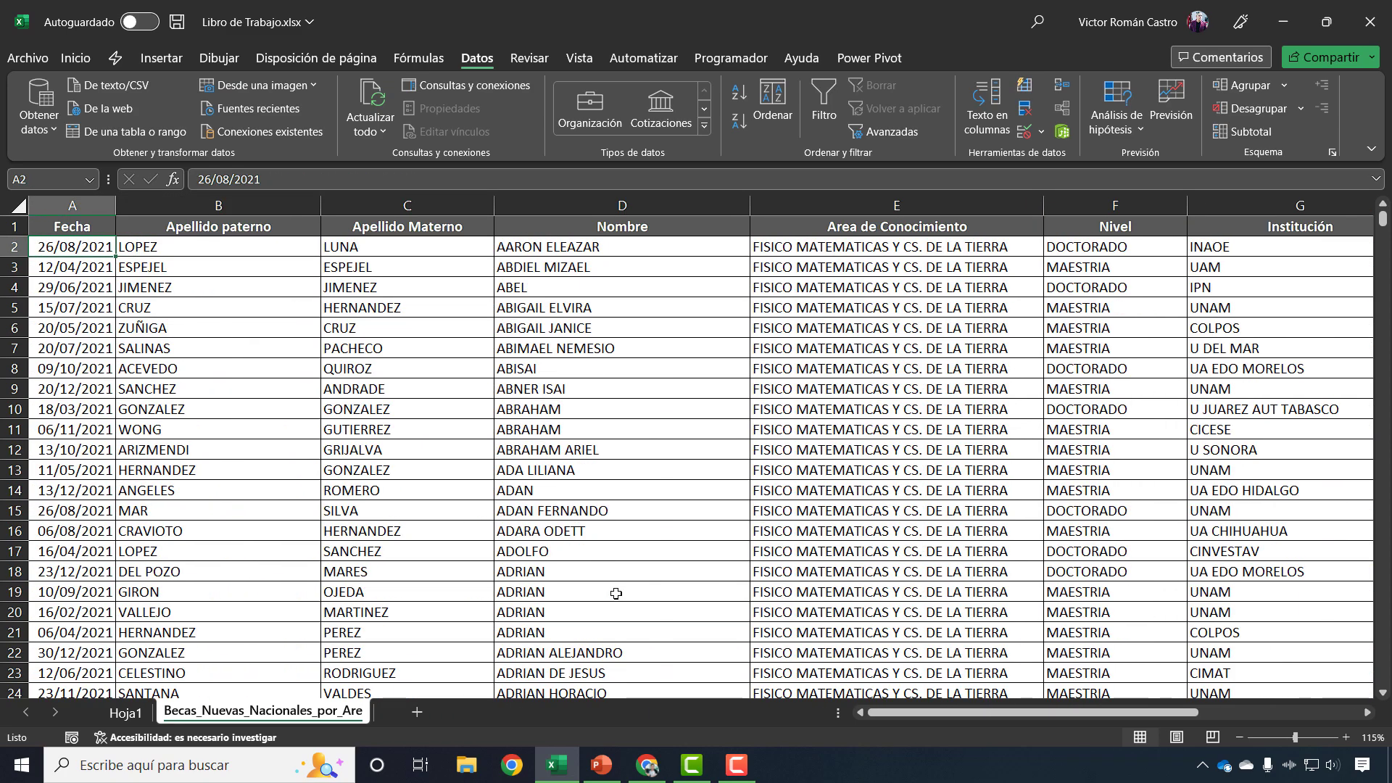
{"action": "key", "text": "Right"}
{"action": "key", "text": "Right"}
{"action": "key", "text": "Right"}
{"action": "key", "text": "Right"}
{"action": "key", "text": "Right"}
{"action": "key", "text": "Right"}
{"action": "key", "text": "Right"}
{"action": "key", "text": "Right"}
{"action": "key", "text": "Right"}
{"action": "key", "text": "Right"}
{"action": "key", "text": "Right"}
{"action": "key", "text": "Right"}
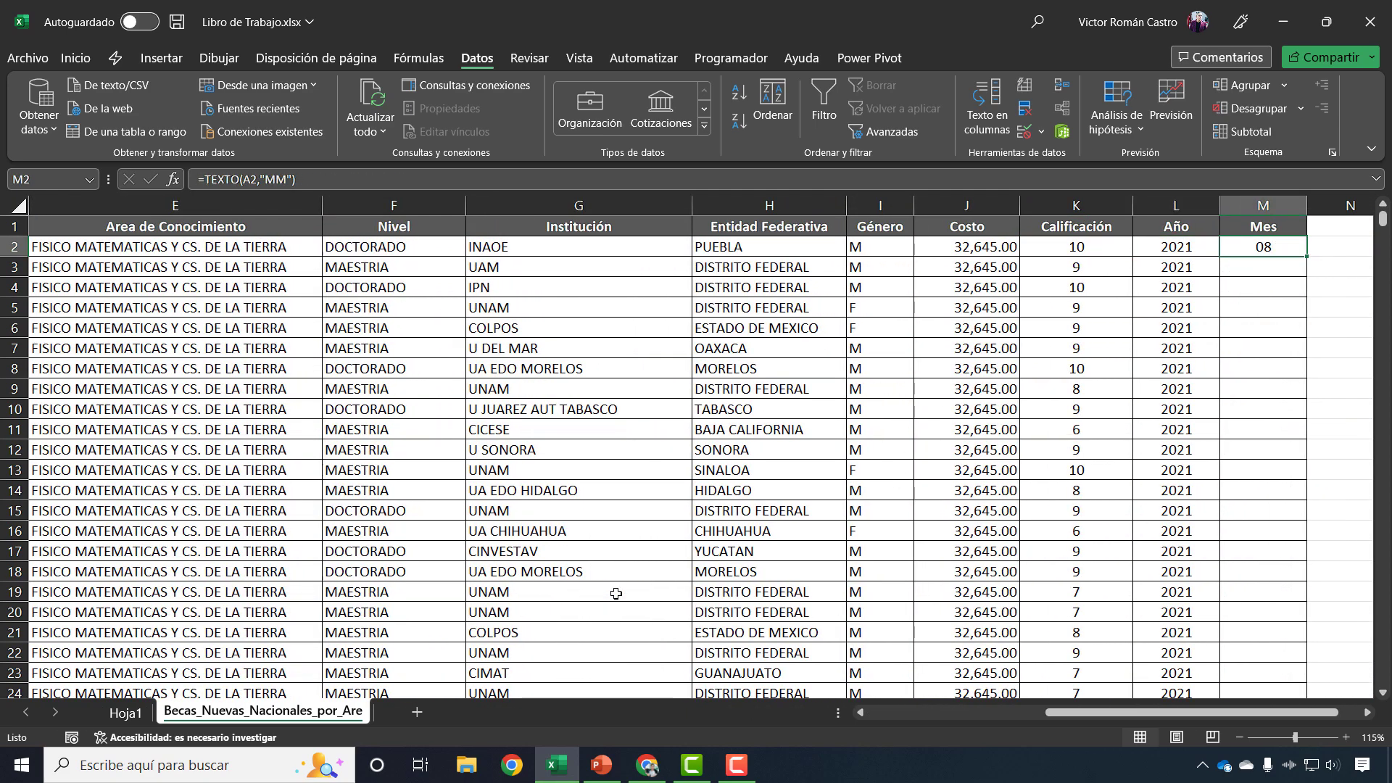
{"action": "key", "text": "F2"}
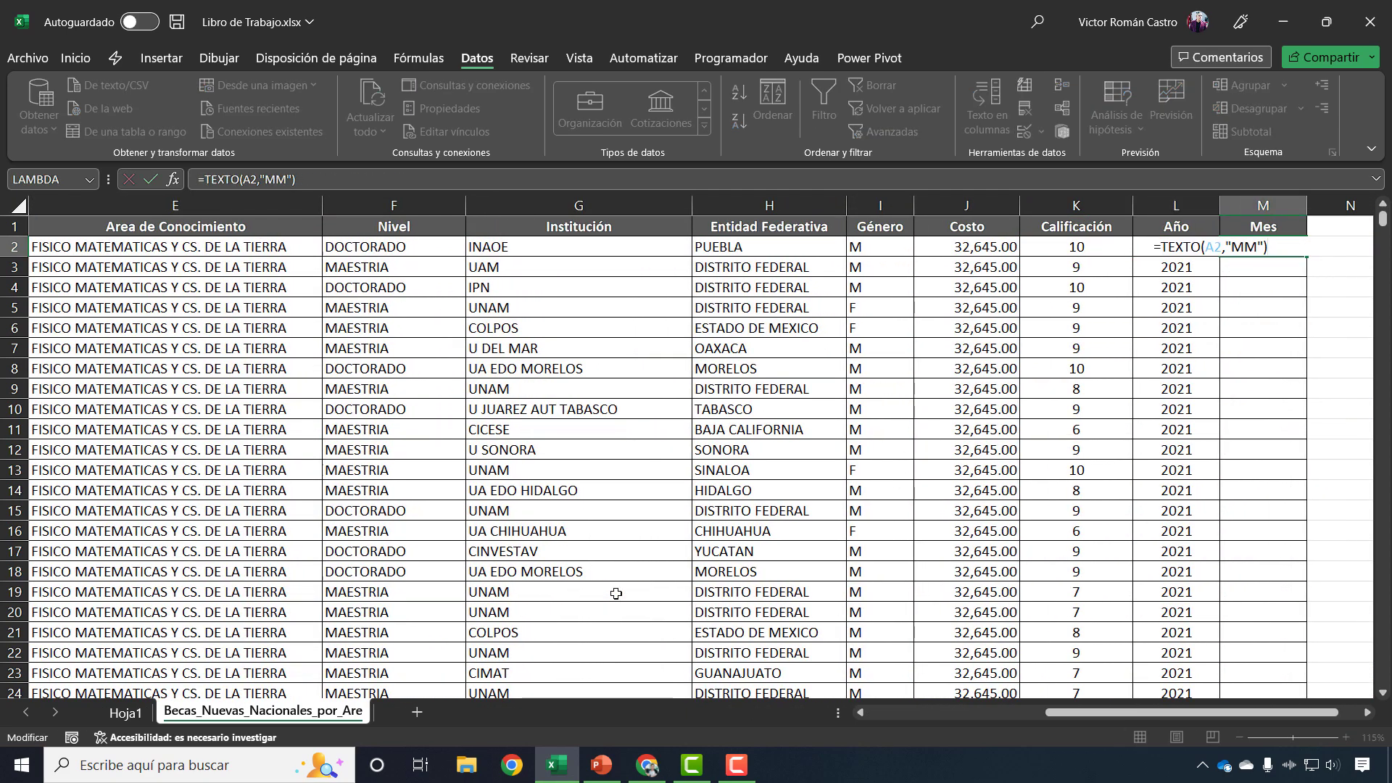
{"action": "key", "text": "Escape"}
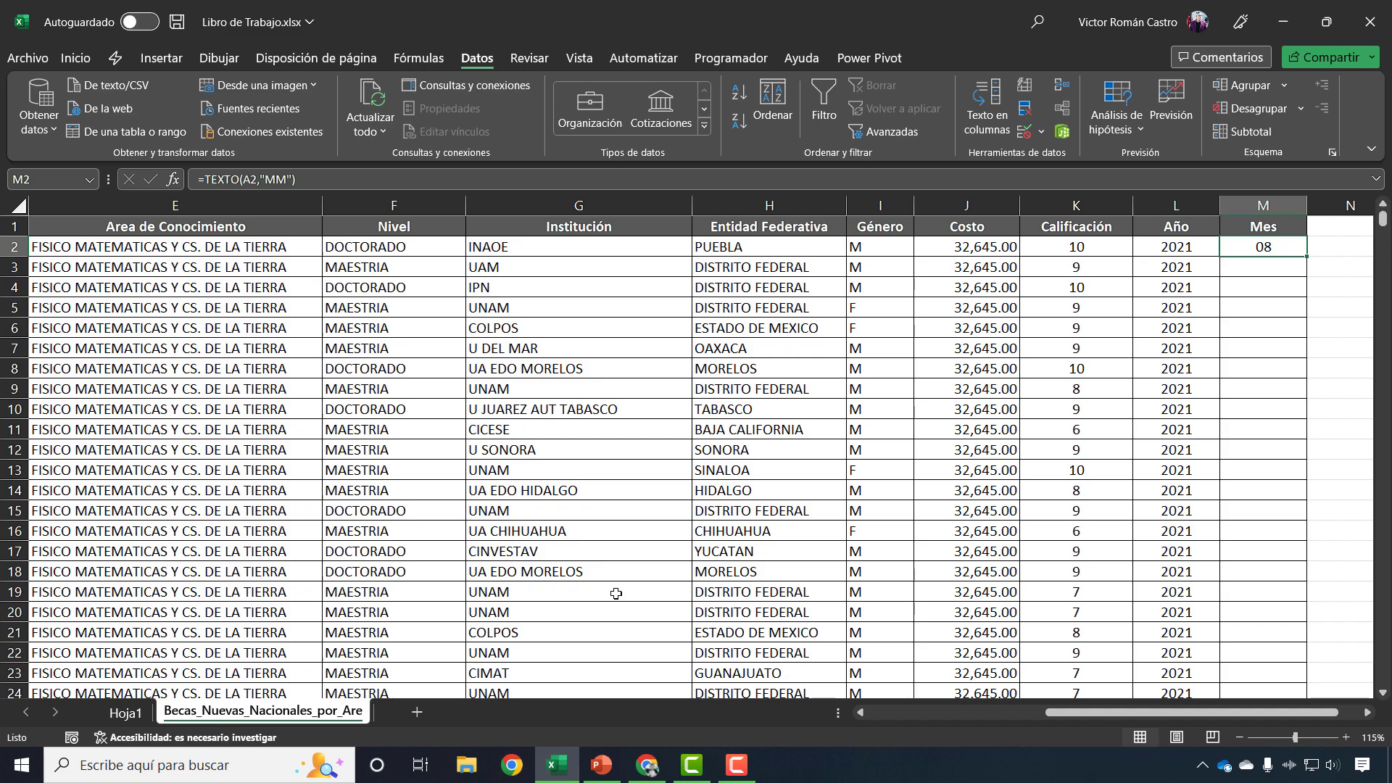
Step: Change the format code in the M2 formula to "MMMM" so it gives the full month name
{"action": "key", "text": "F2"}
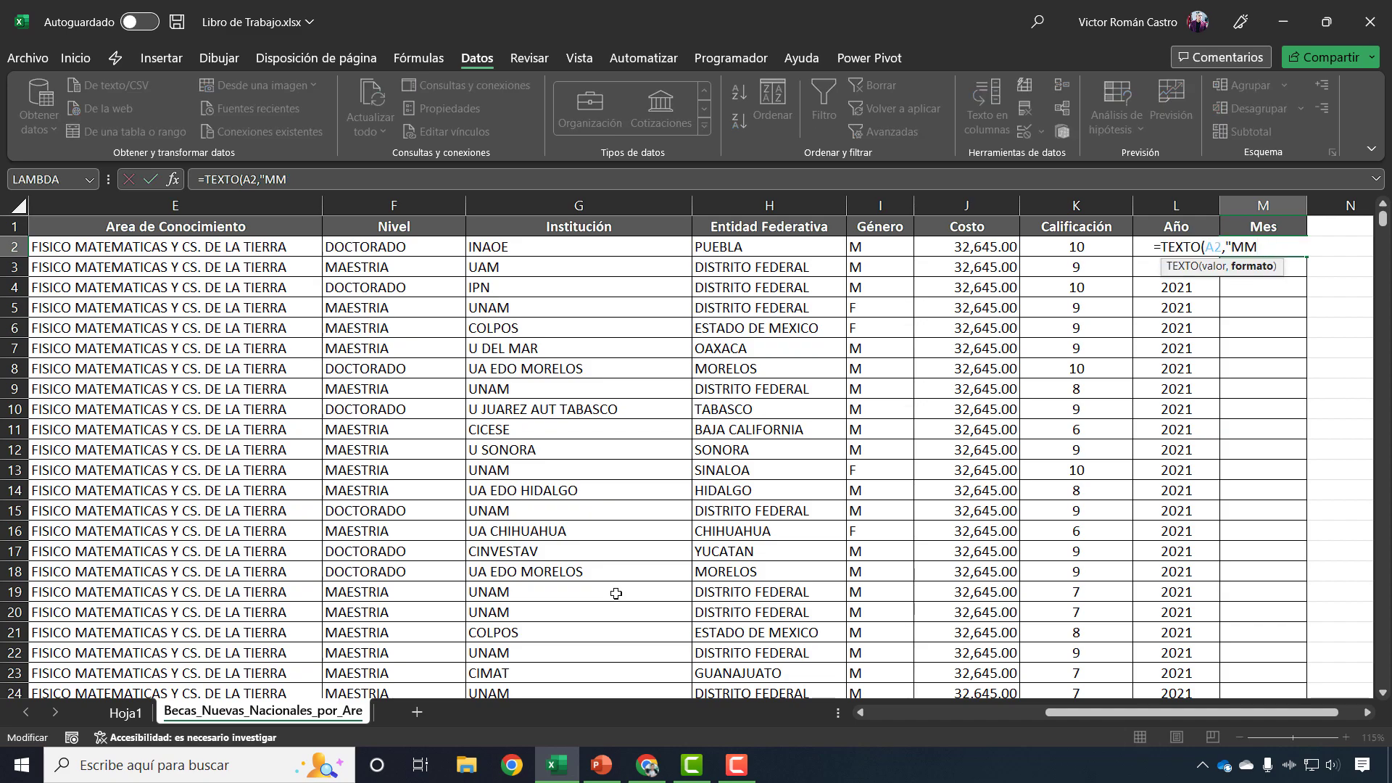
{"action": "type", "text": "MM"}
{"action": "type", "text": "\""}
{"action": "key", "text": "ctrl+Return"}
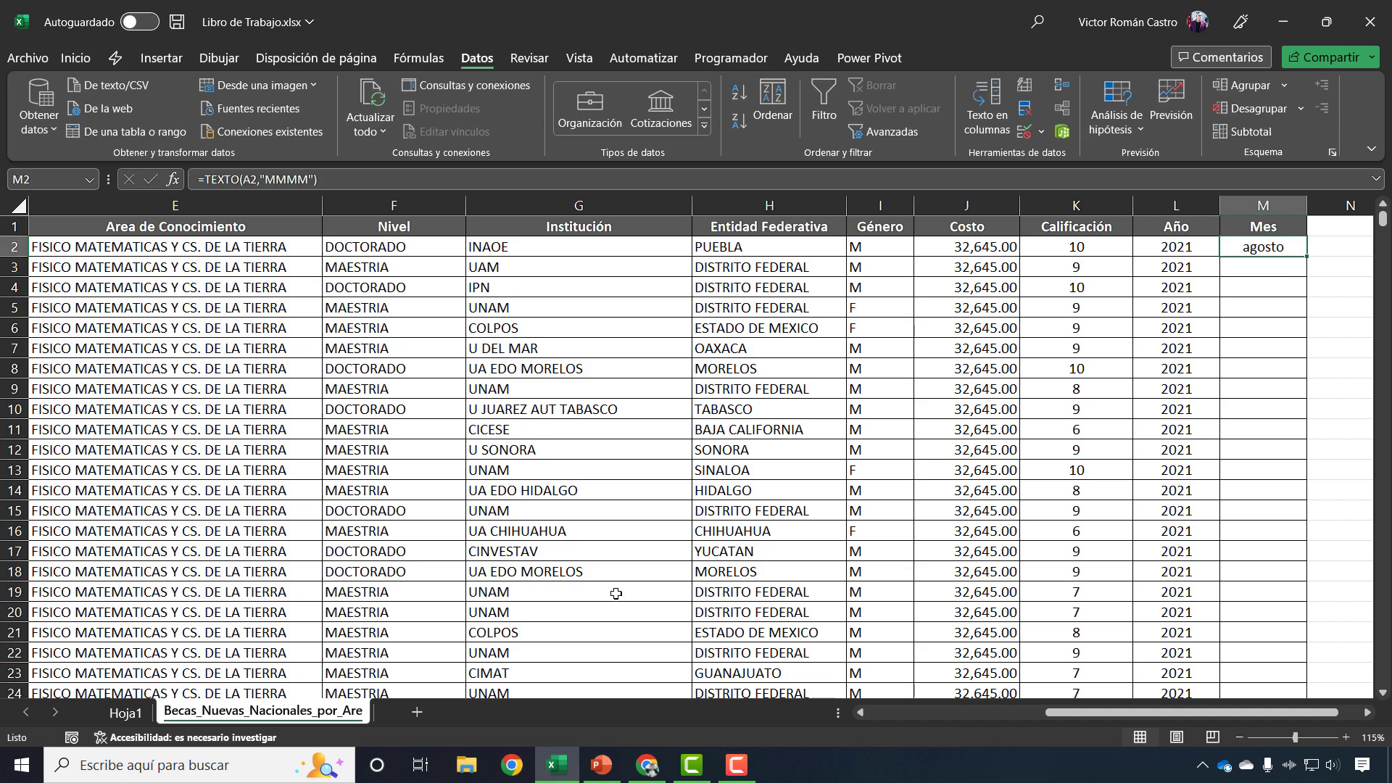
Step: Copy the month formula from M2 down the Mes column to the last record in row 24626
{"action": "key", "text": "ctrl+c"}
{"action": "key", "text": "Left"}
{"action": "key", "text": "ctrl+Down"}
{"action": "key", "text": "Right"}
{"action": "key", "text": "Return"}
{"action": "key", "text": "ctrl+c"}
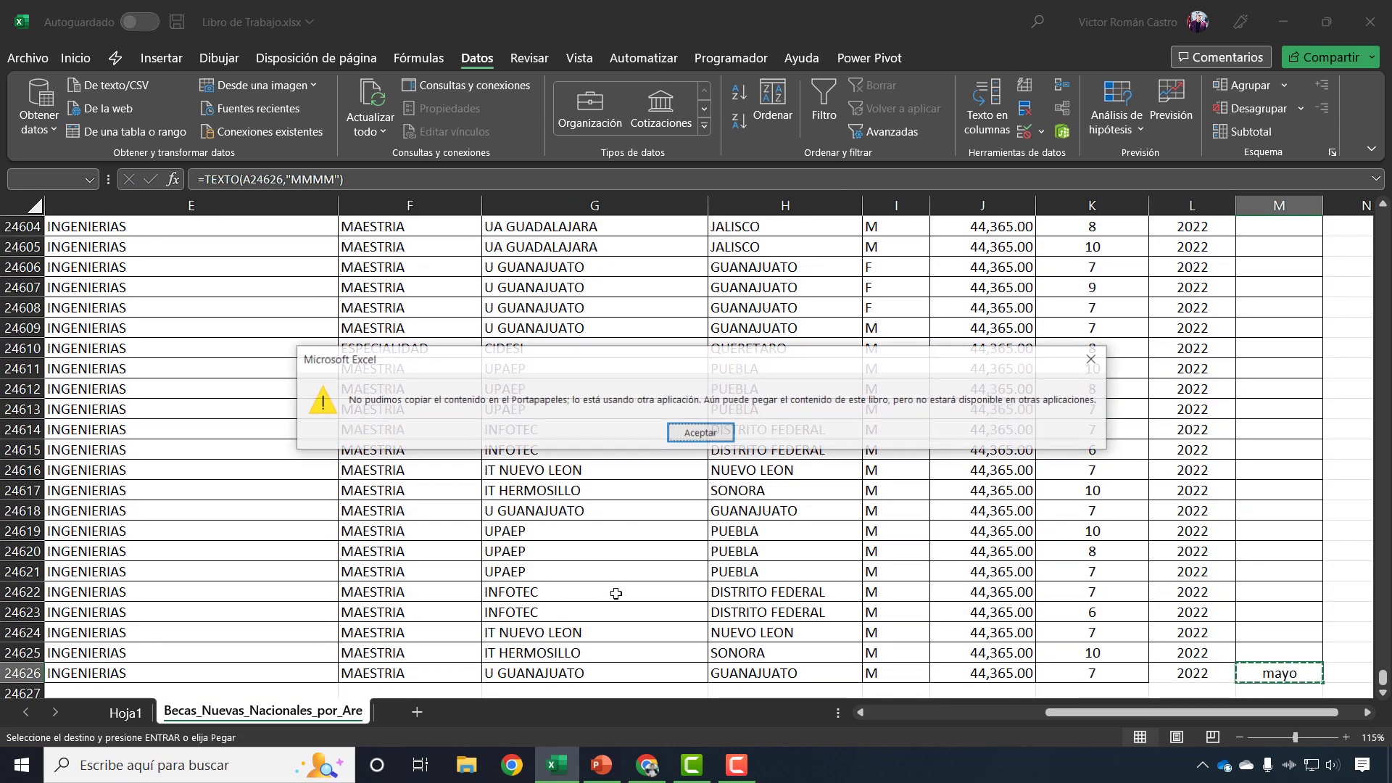
{"action": "key", "text": "Return"}
{"action": "key", "text": "ctrl+shift+Up"}
{"action": "key", "text": "Return"}
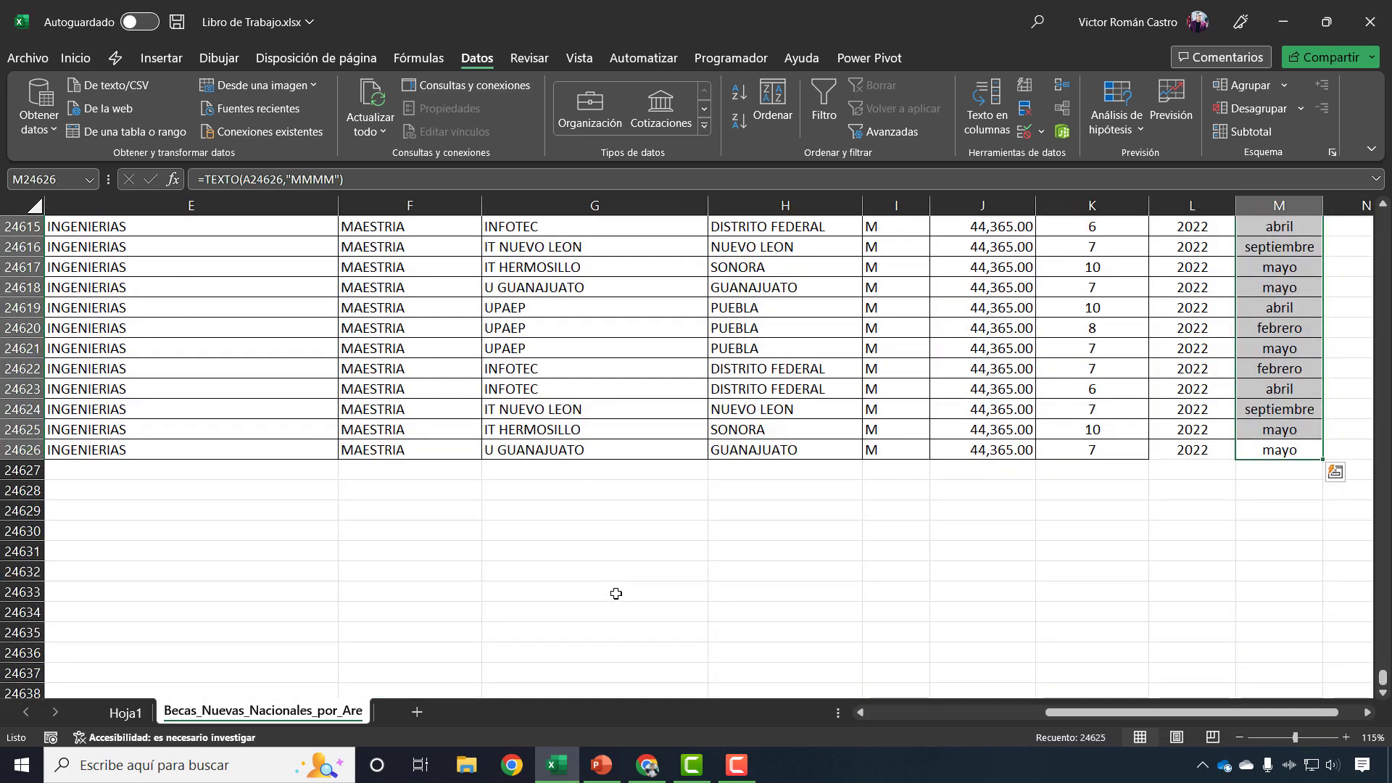
Step: Check the Fecha column down to its last record and compare it with the month names in the Mes column
{"action": "key", "text": "ctrl+Up"}
{"action": "key", "text": "Down"}
{"action": "key", "text": "ctrl+Left"}
{"action": "key", "text": "Down"}
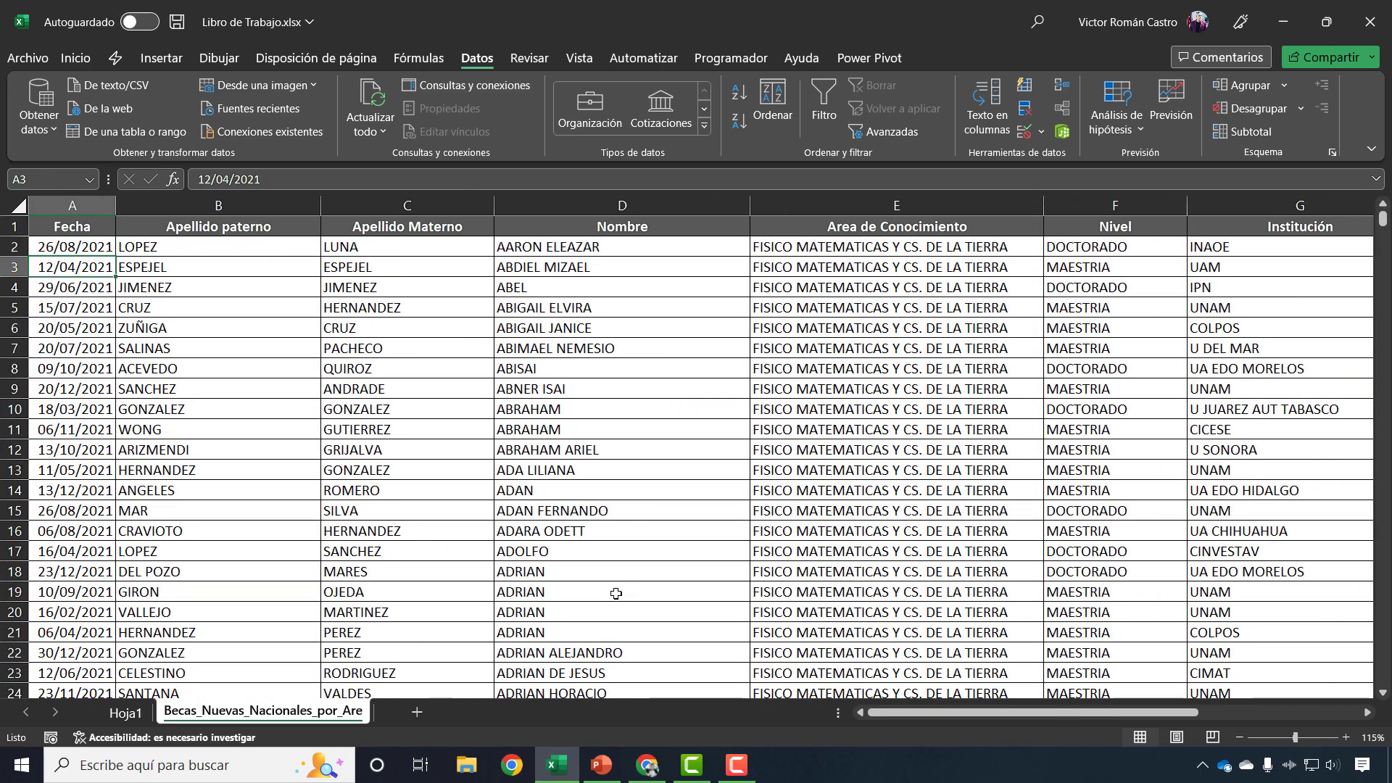
{"action": "key", "text": "ctrl+Down"}
{"action": "key", "text": "ctrl+Up"}
{"action": "key", "text": "Right"}
{"action": "key", "text": "Right"}
{"action": "key", "text": "Right"}
{"action": "key", "text": "Right"}
{"action": "key", "text": "Right"}
{"action": "key", "text": "Right"}
{"action": "key", "text": "Right"}
{"action": "key", "text": "Right"}
{"action": "key", "text": "Right"}
{"action": "key", "text": "Right"}
{"action": "key", "text": "Right"}
{"action": "key", "text": "Right"}
{"action": "key", "text": "Down"}
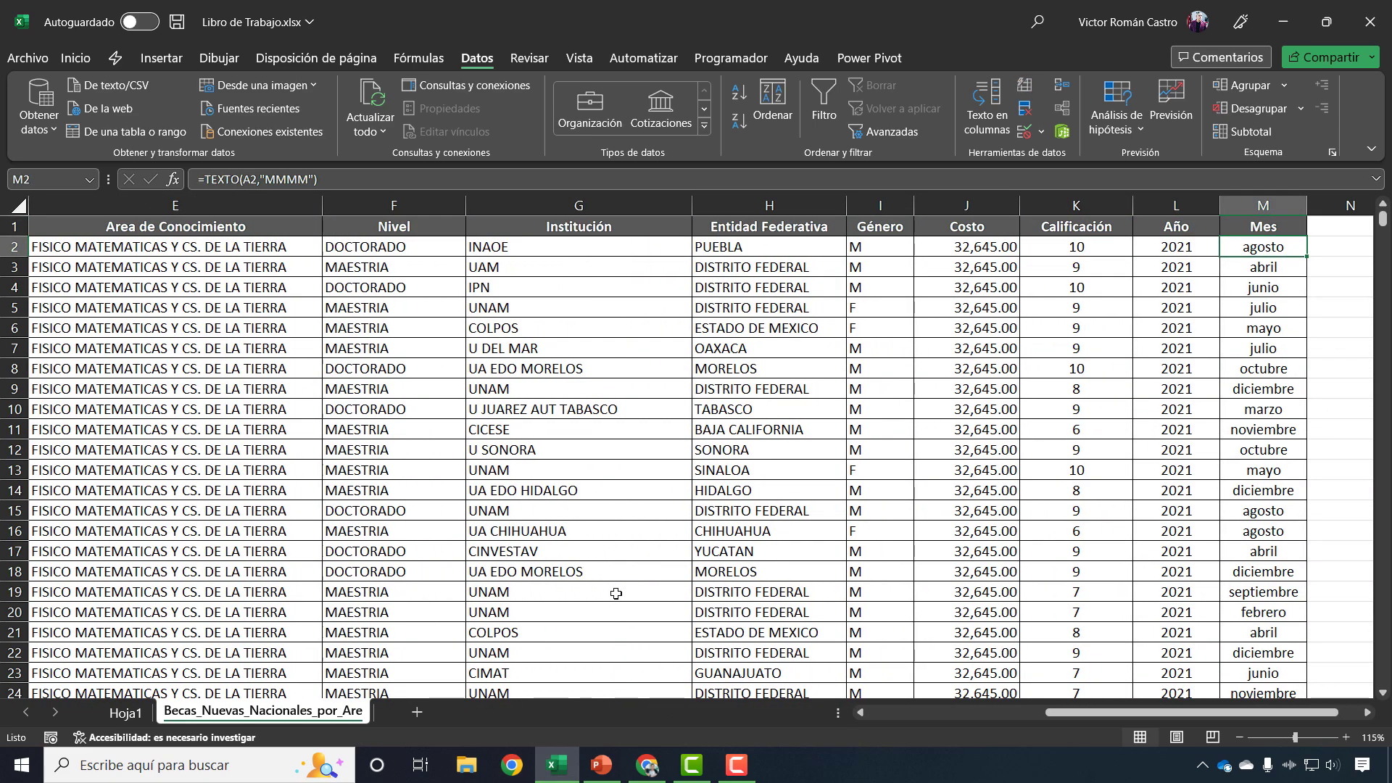
Step: Wrap the M2 formula in NOMPROPIO to capitalize the month name, giving =NOMPROPIO(TEXTO(A2,"MMMM"))
{"action": "key", "text": "F2"}
{"action": "key", "text": "Left"}
{"action": "key", "text": "Left"}
{"action": "key", "text": "Left"}
{"action": "key", "text": "Left"}
{"action": "key", "text": "Left"}
{"action": "key", "text": "Left"}
{"action": "key", "text": "Left"}
{"action": "key", "text": "Left"}
{"action": "key", "text": "Left"}
{"action": "key", "text": "Left"}
{"action": "key", "text": "Left"}
{"action": "key", "text": "Left"}
{"action": "key", "text": "Left"}
{"action": "key", "text": "Left"}
{"action": "key", "text": "Left"}
{"action": "key", "text": "Left"}
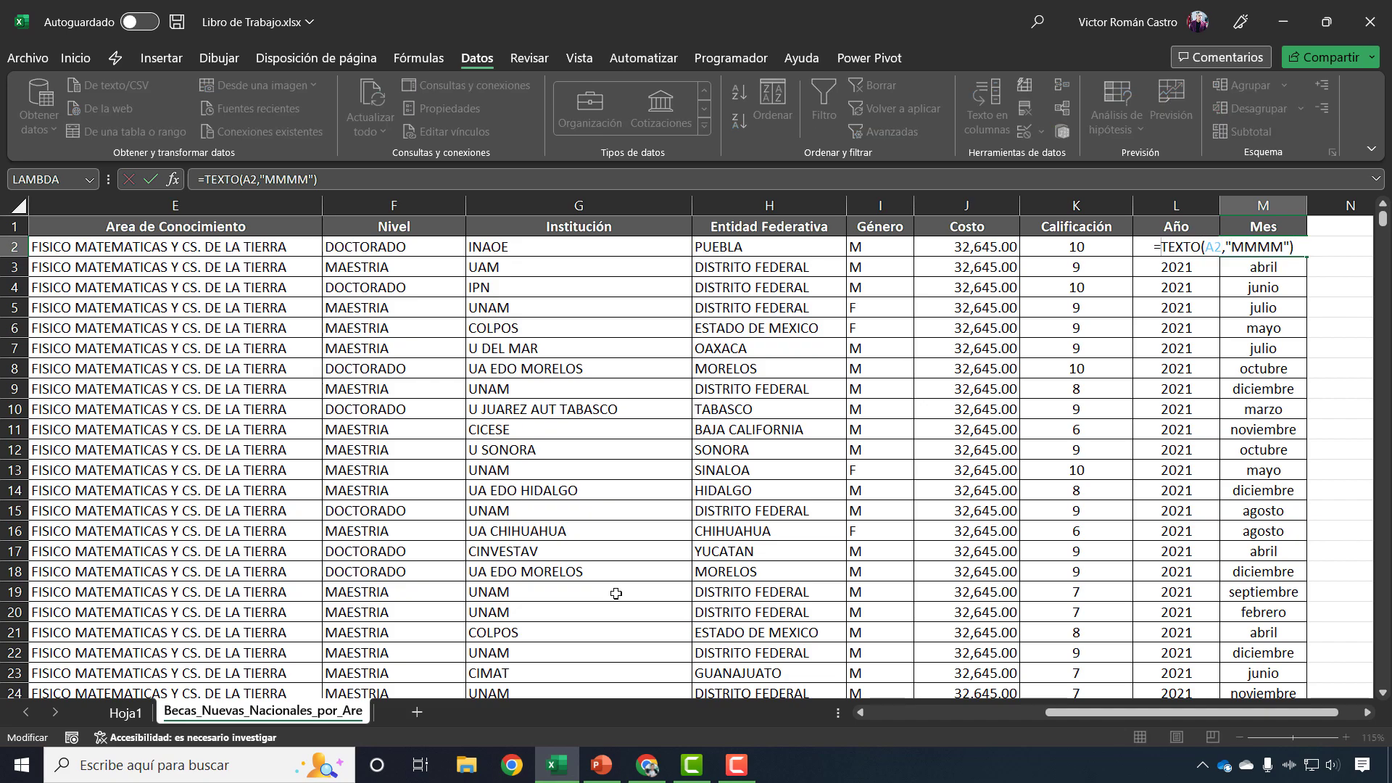
{"action": "type", "text": "nom"}
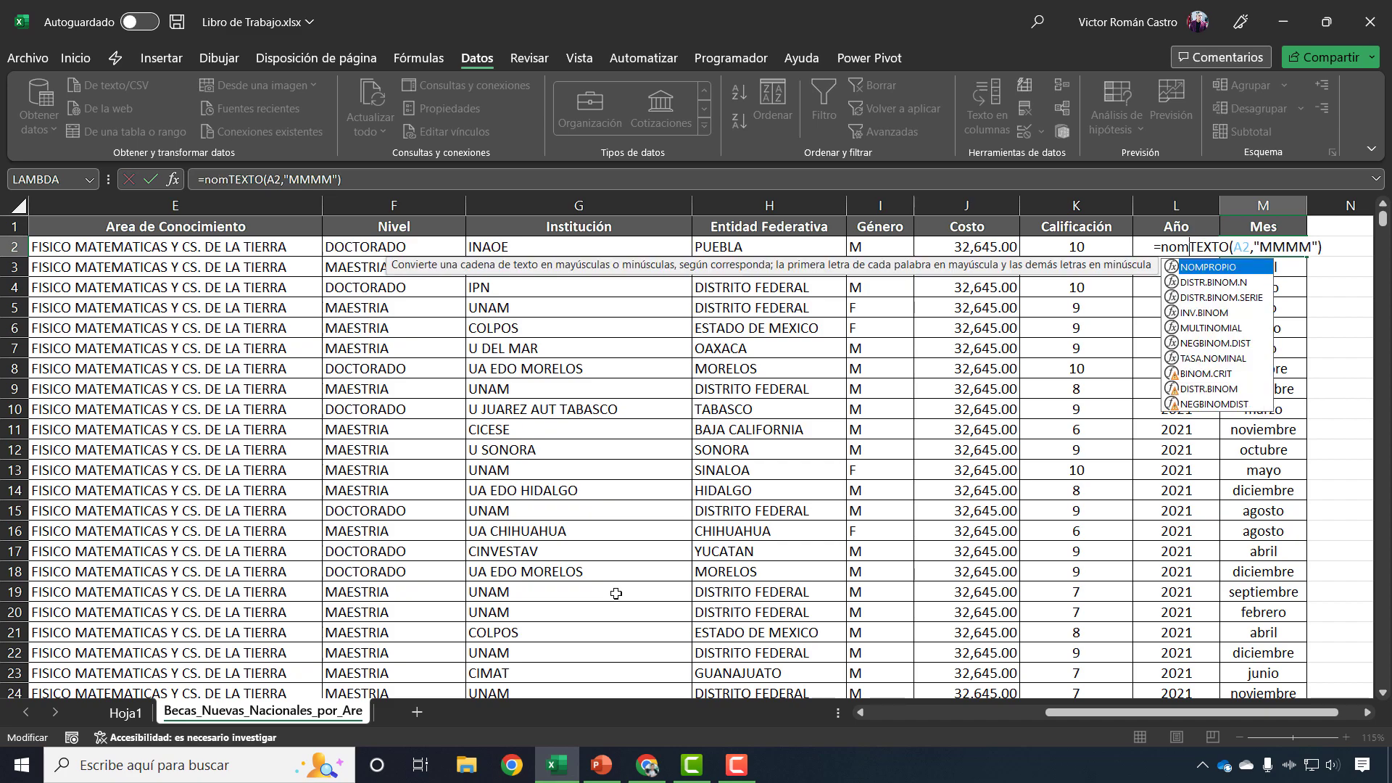
{"action": "key", "text": "Tab"}
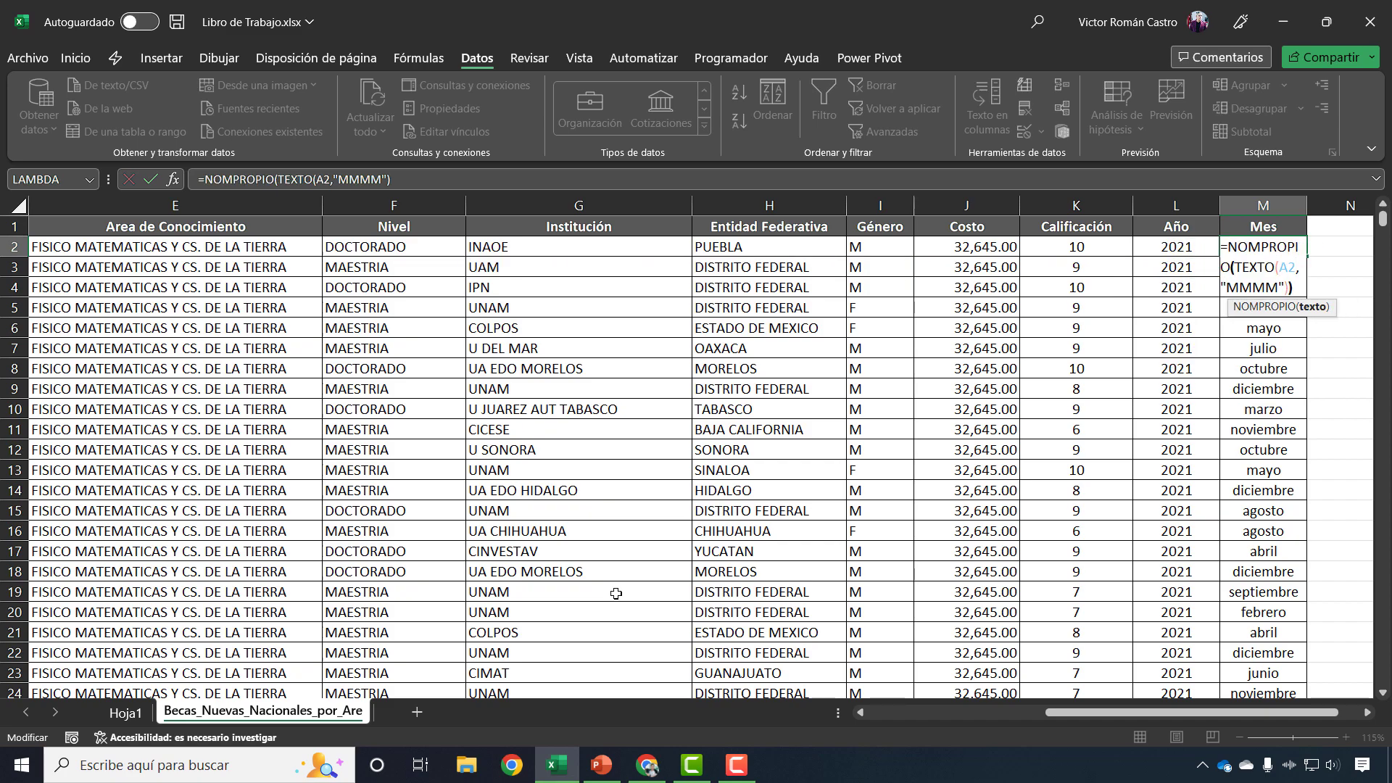
{"action": "type", "text": ")"}
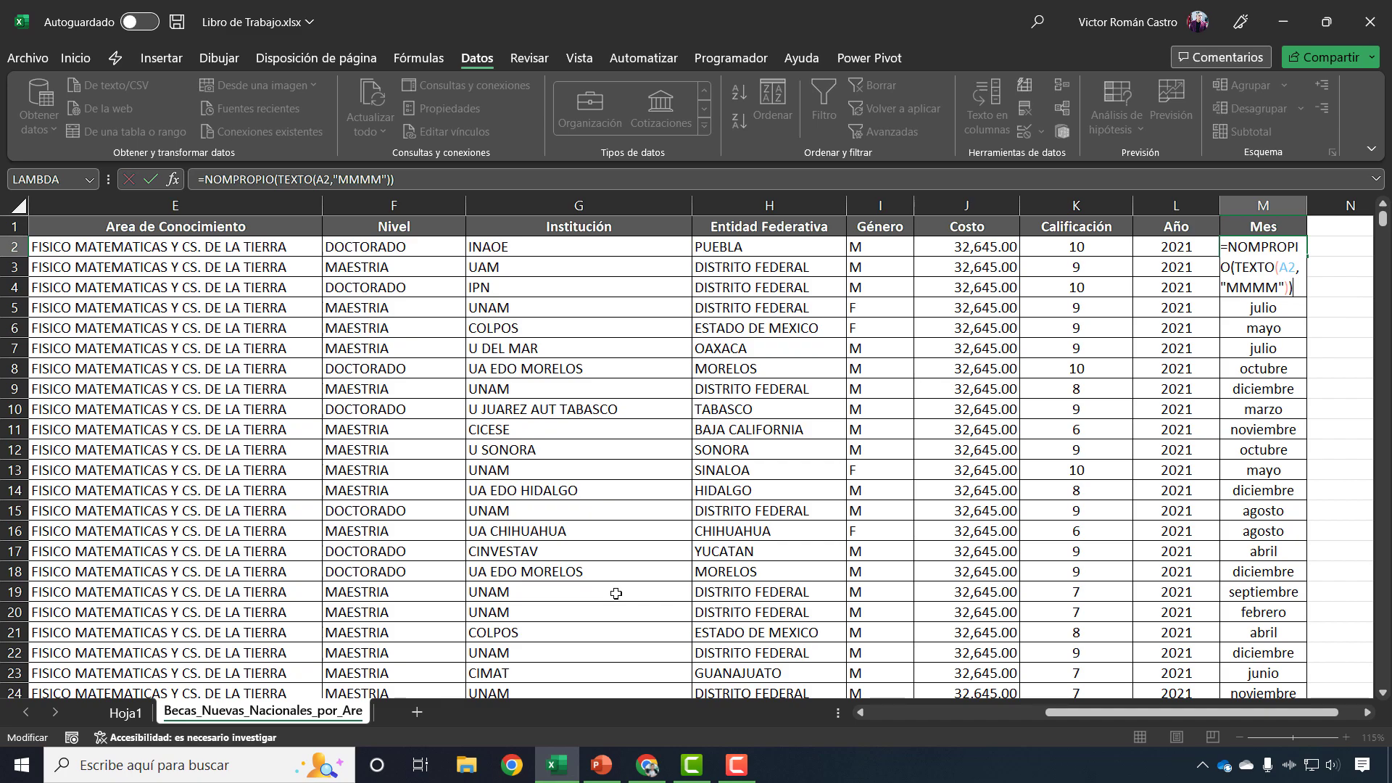
{"action": "key", "text": "ctrl+Return"}
Step: Copy the NOMPROPIO formula from M2 down over the rest of the Mes column
{"action": "key", "text": "ctrl+c"}
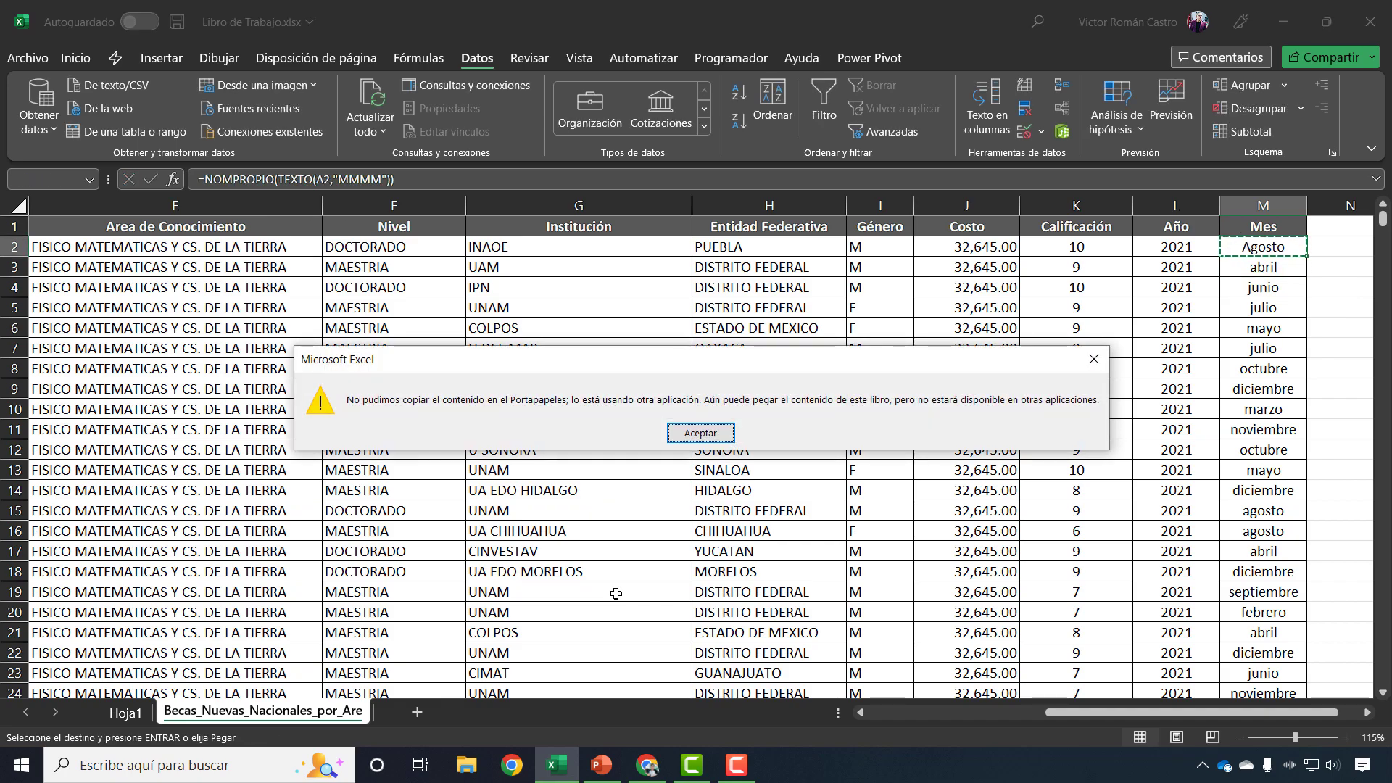
{"action": "key", "text": "ctrl+shift+Down"}
{"action": "key", "text": "Return"}
{"action": "key", "text": "ctrl+Up"}
{"action": "key", "text": "Down"}
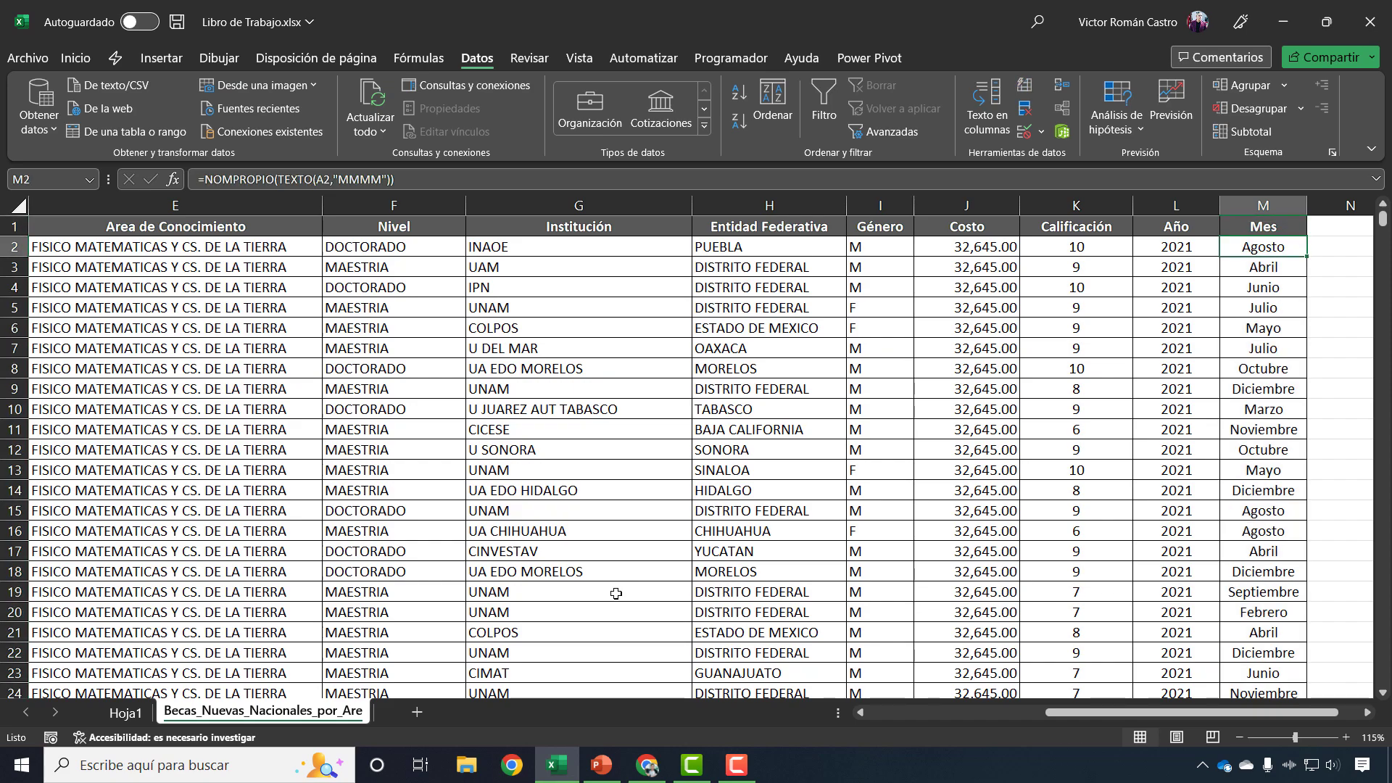
Step: Examine the full extent of the data table from Fecha through Mes, selecting A1:M24626
{"action": "key", "text": "ctrl+Down"}
{"action": "key", "text": "ctrl+Up"}
{"action": "key", "text": "ctrl+Home"}
{"action": "key", "text": "Down"}
{"action": "key", "text": "ctrl+Down"}
{"action": "key", "text": "ctrl+Up"}
{"action": "key", "text": "ctrl+Right"}
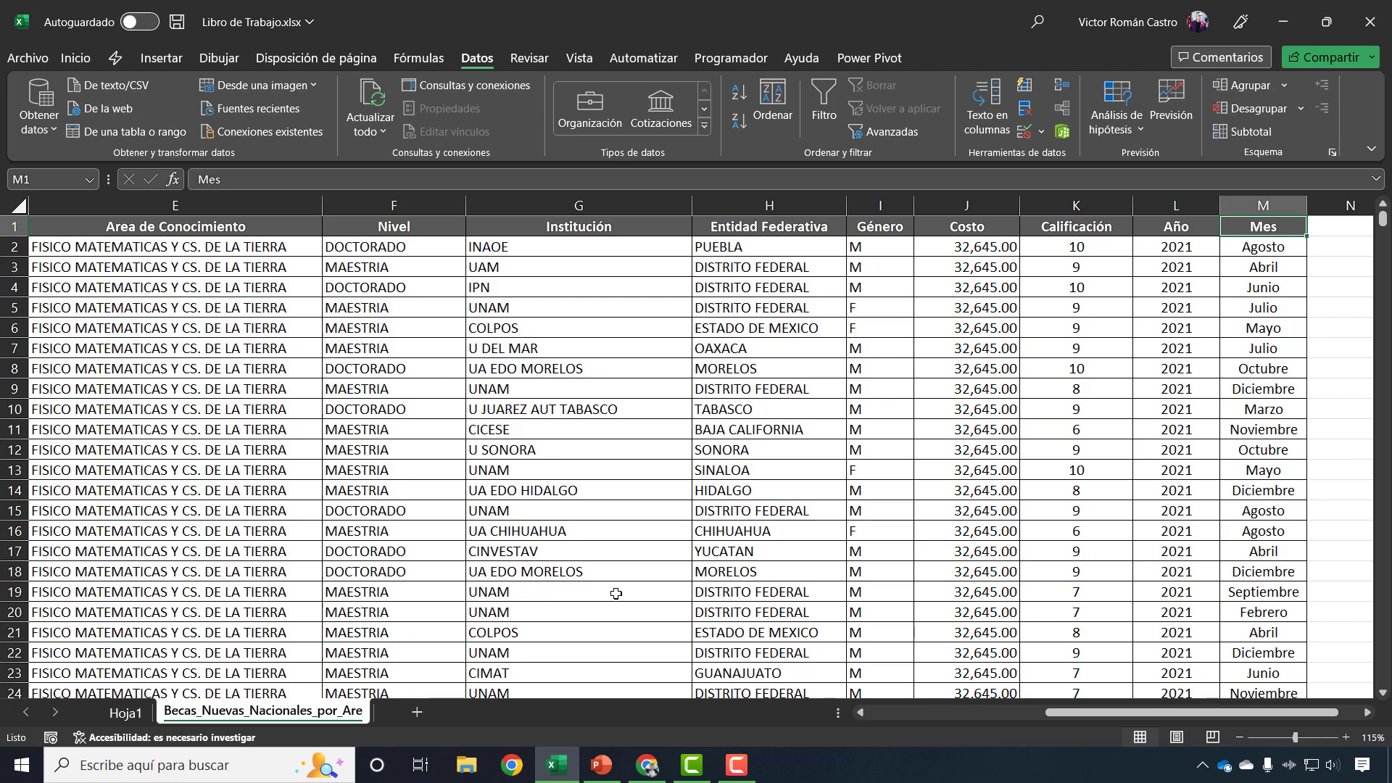
{"action": "key", "text": "Right"}
{"action": "key", "text": "Left"}
{"action": "key", "text": "Left"}
{"action": "key", "text": "Left"}
{"action": "key", "text": "Right"}
{"action": "key", "text": "ctrl+Left"}
{"action": "key", "text": "ctrl+Right"}
{"action": "key", "text": "ctrl+Left"}
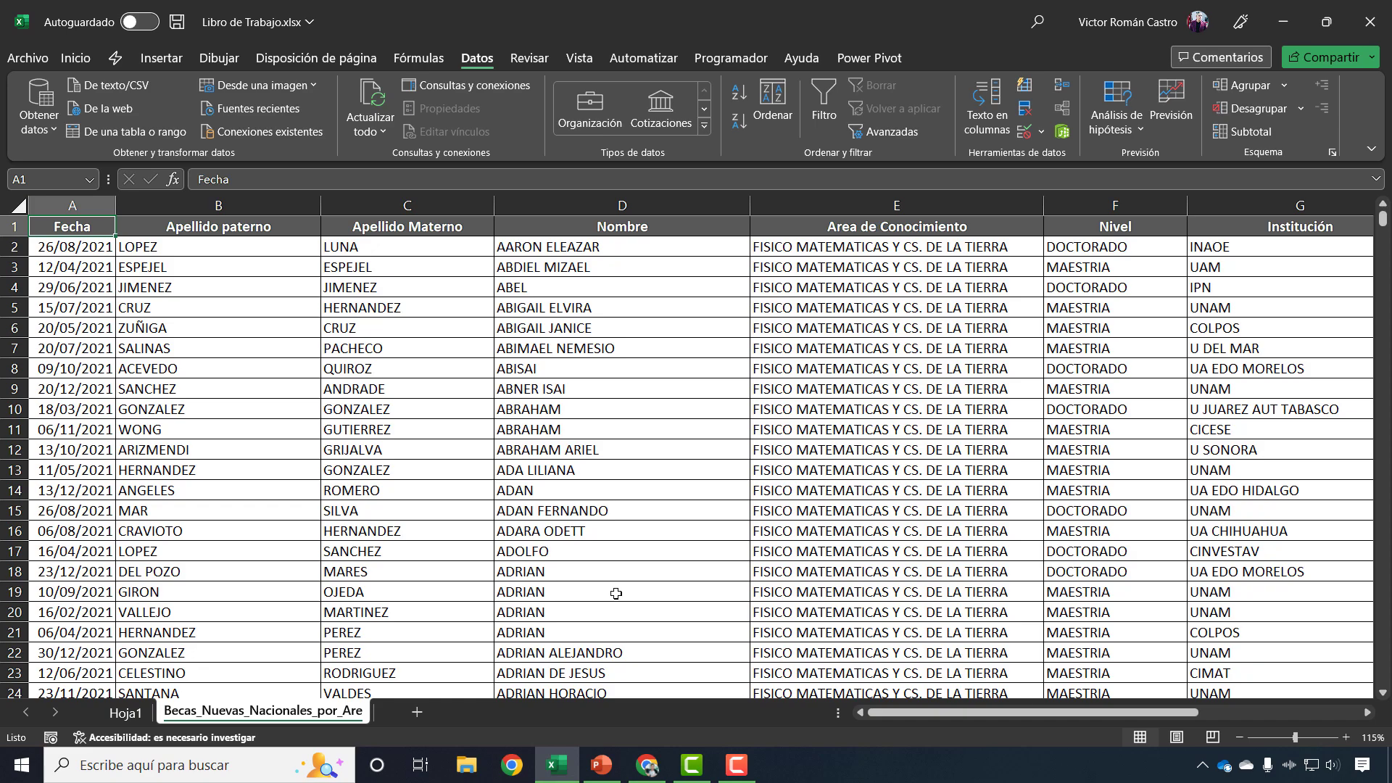
{"action": "key", "text": "ctrl+Right"}
{"action": "key", "text": "ctrl+Left"}
{"action": "key", "text": "ctrl+Right"}
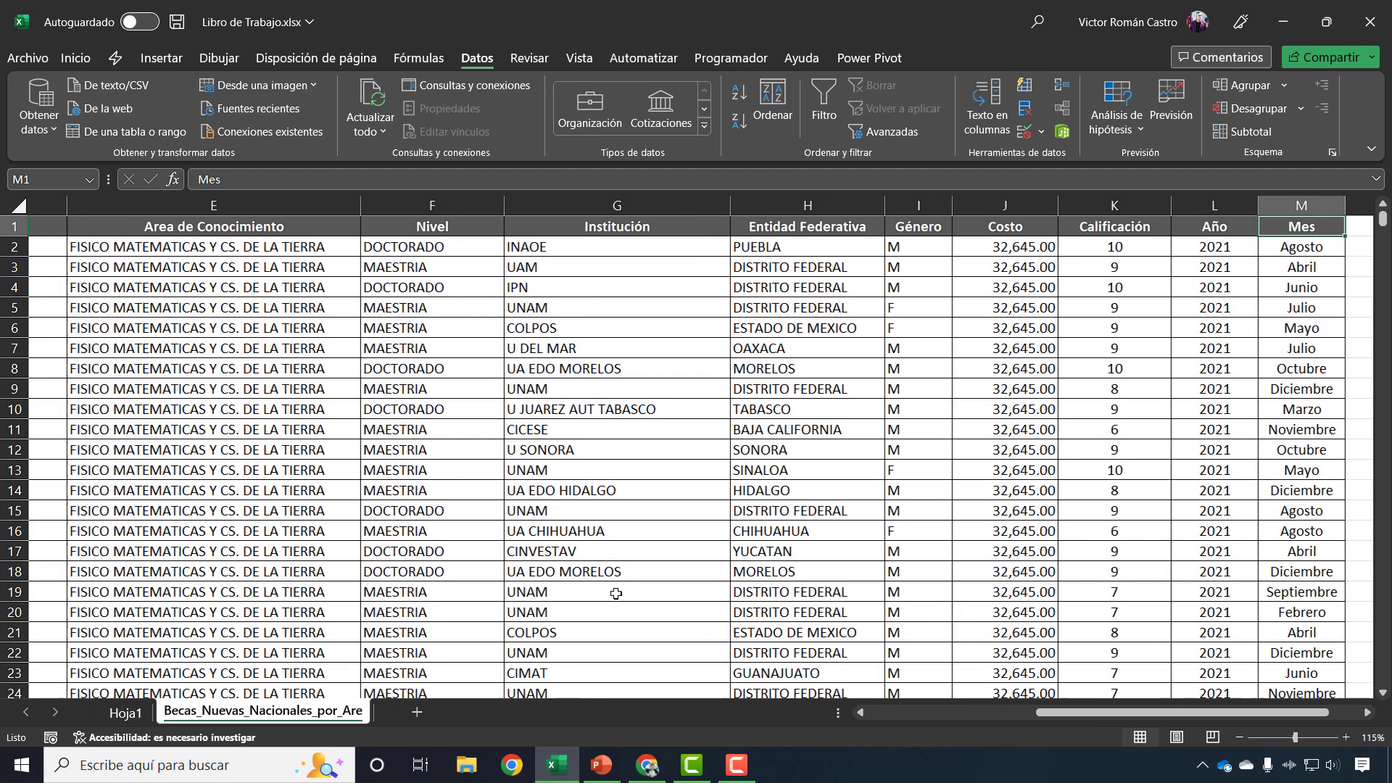
{"action": "key", "text": "ctrl+Left"}
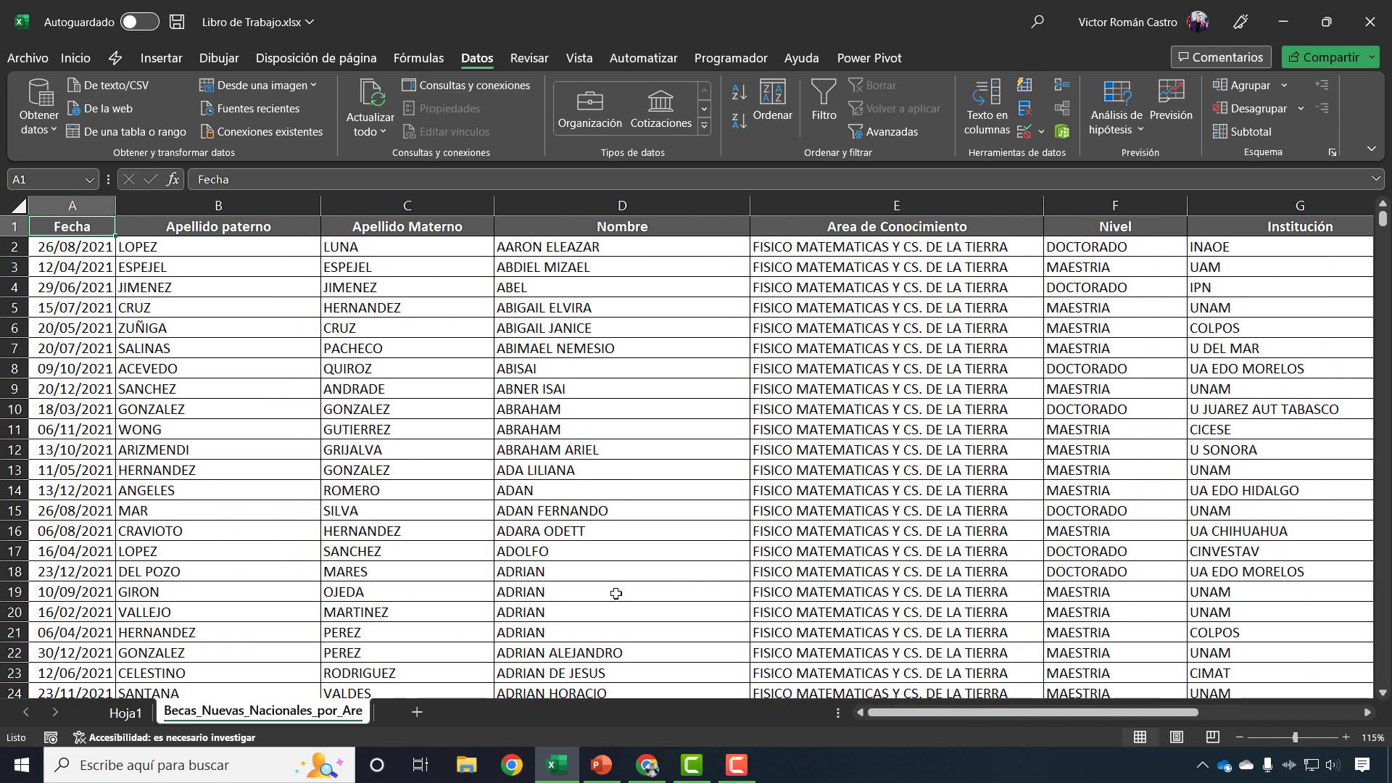
{"action": "key", "text": "ctrl+shift+Right"}
{"action": "key", "text": "ctrl+shift+Down"}
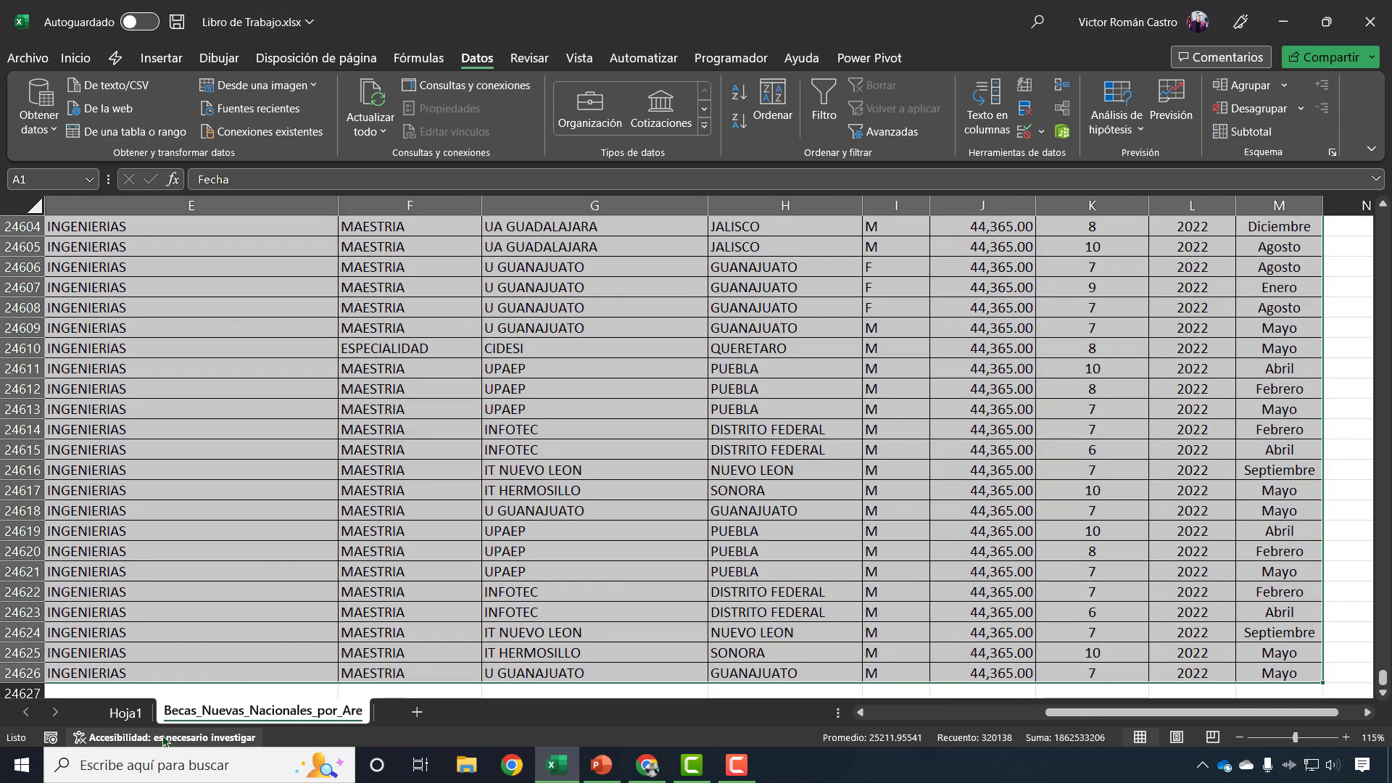
Step: Check the source data range of the Total Alumnos pivot table on the Hoja1 sheet
{"action": "left_click", "coordinate": [125, 712]}
{"action": "left_click", "coordinate": [308, 419]}
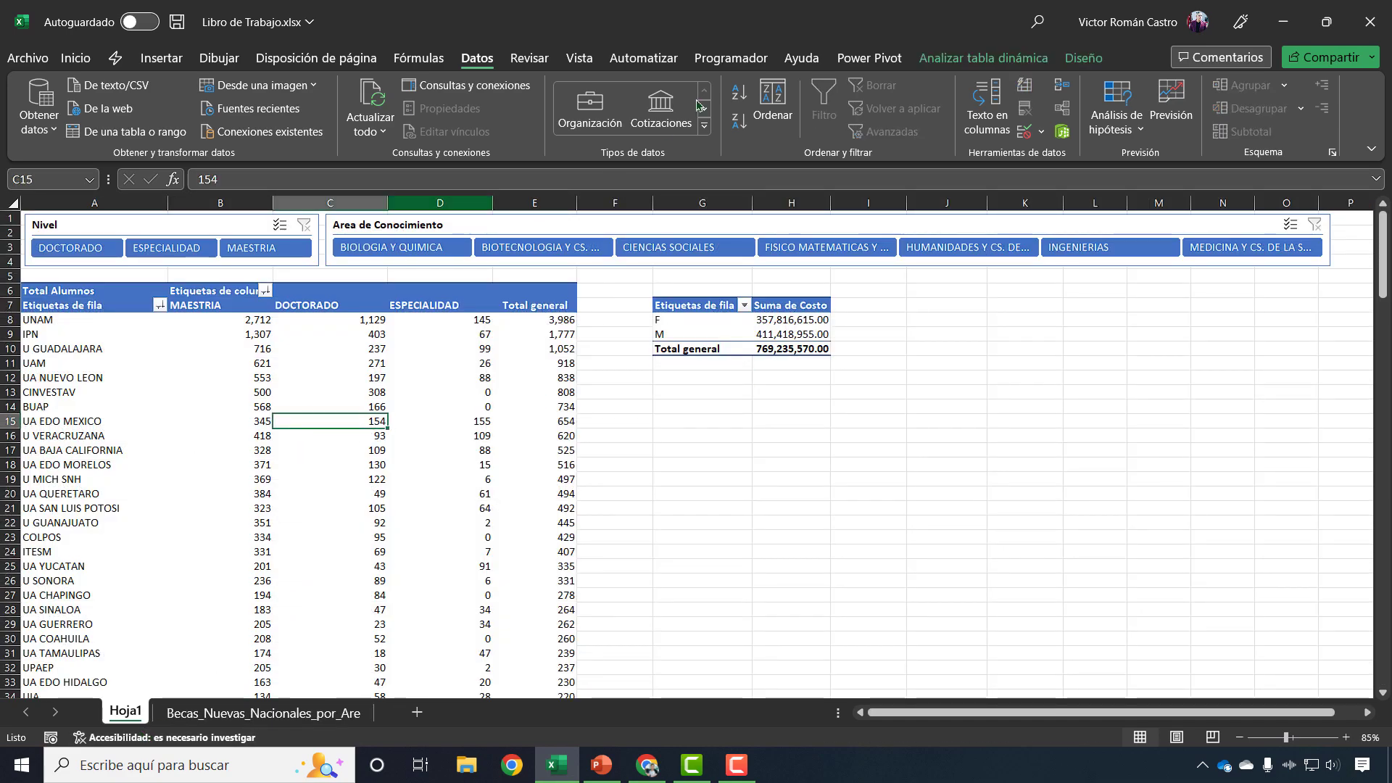
{"action": "left_click", "coordinate": [982, 61]}
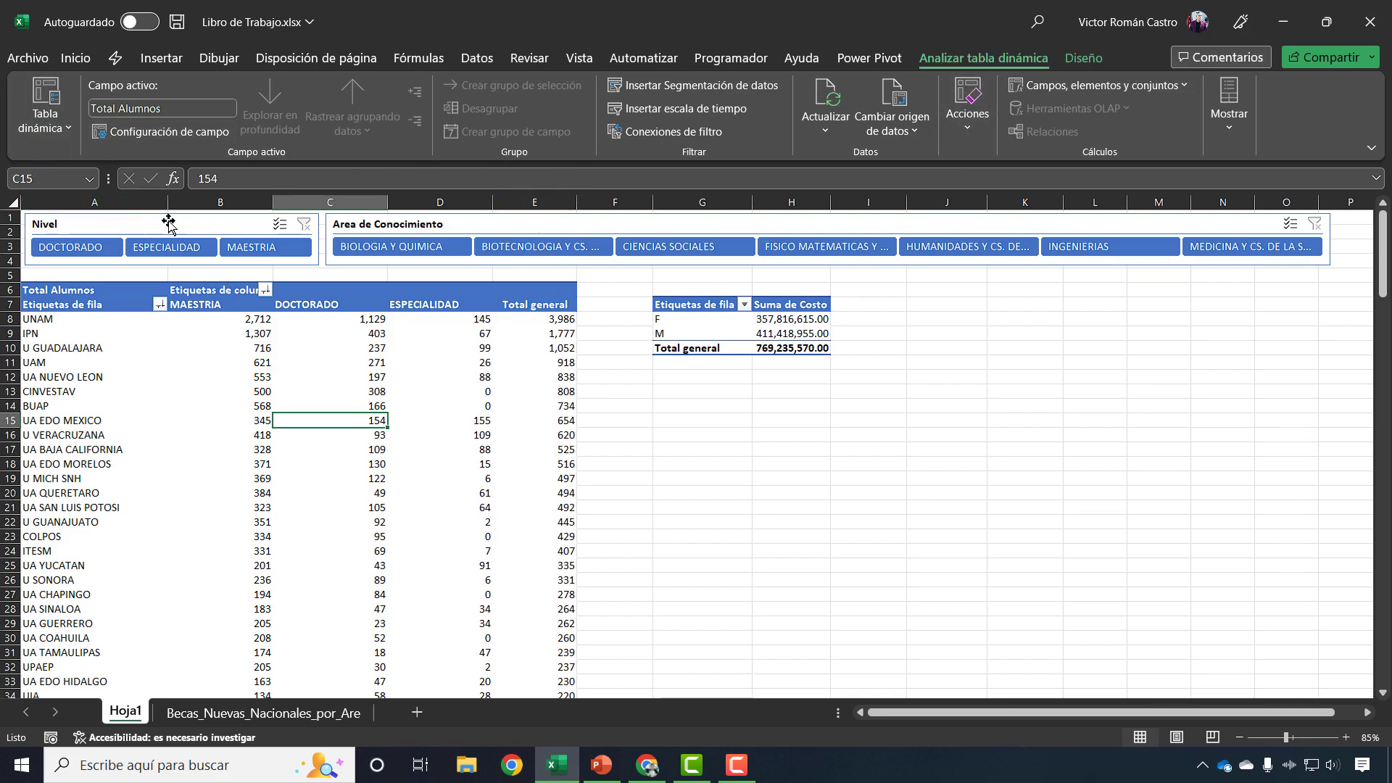
{"action": "left_click", "coordinate": [900, 92]}
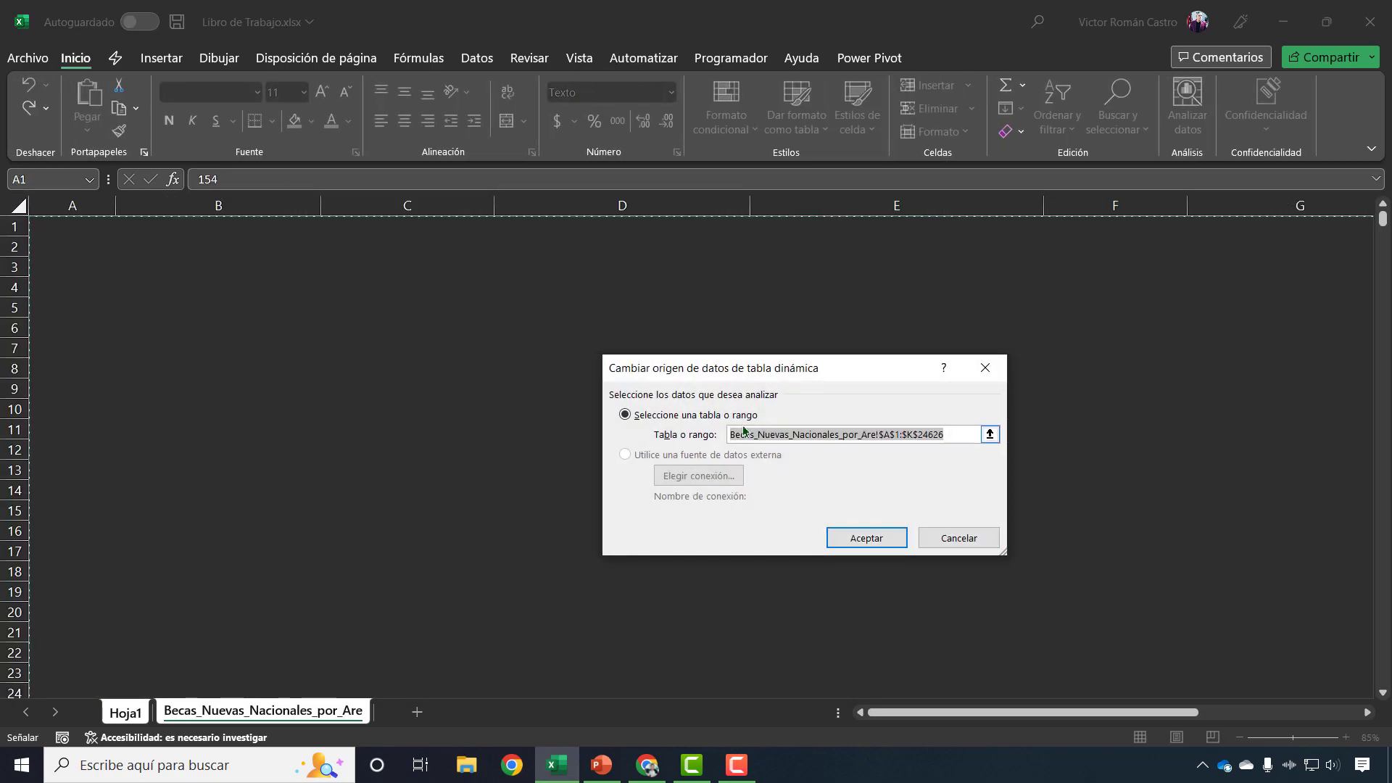
{"action": "left_click", "coordinate": [957, 440]}
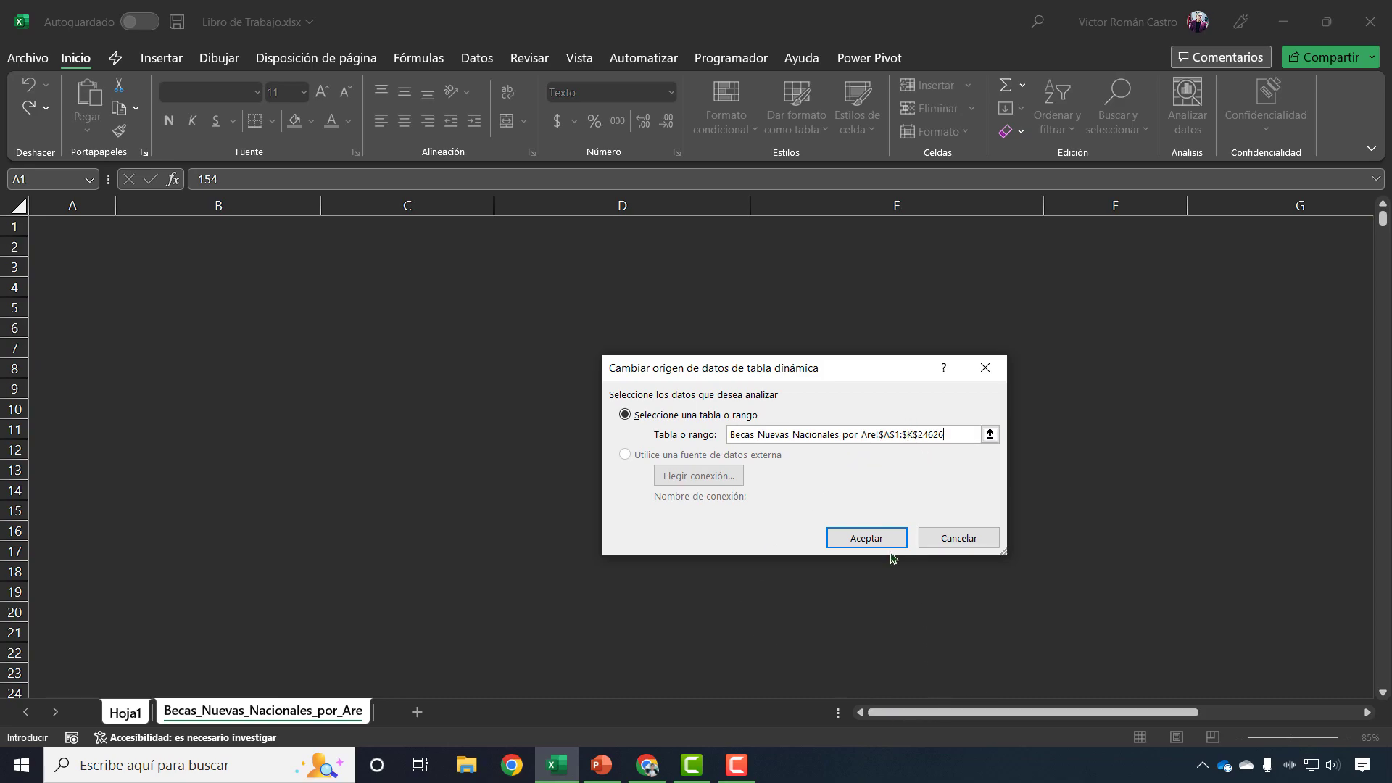
{"action": "key", "text": "Return"}
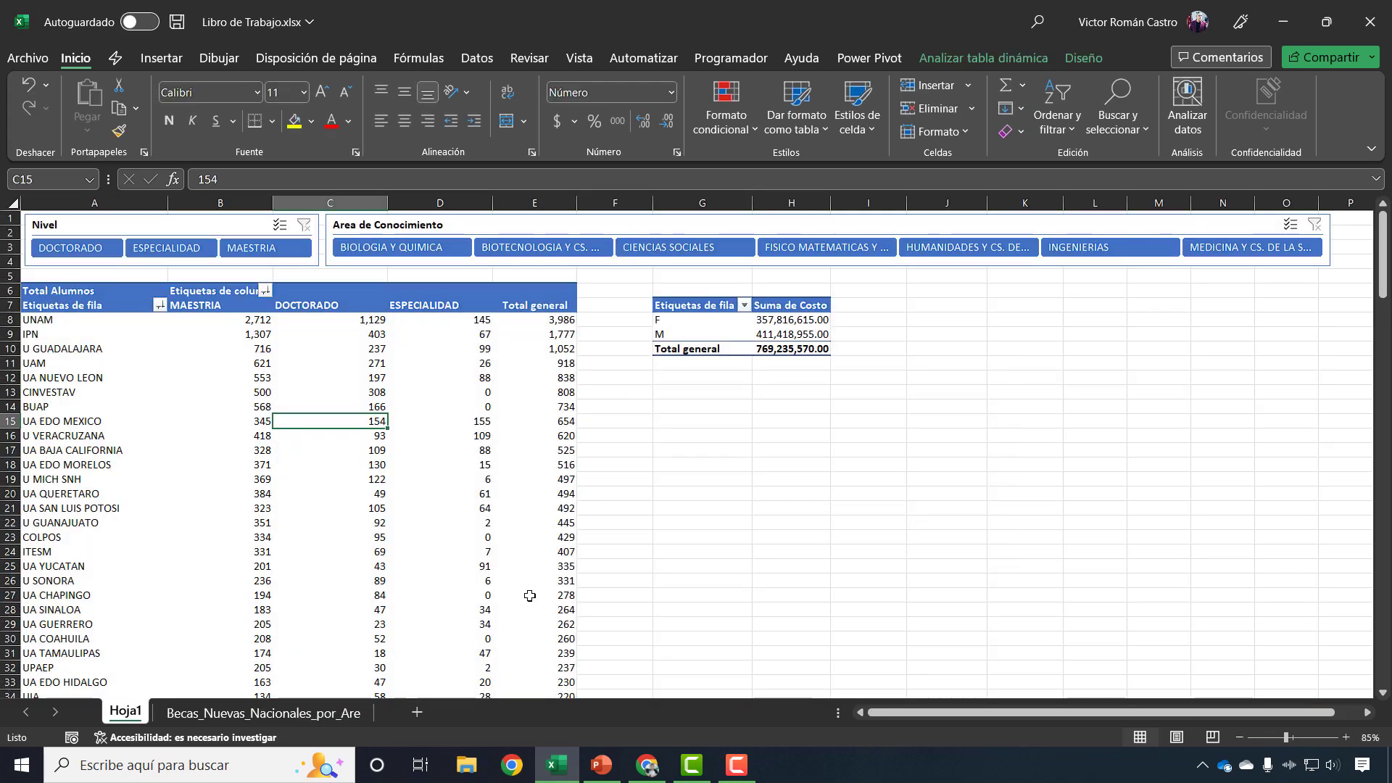
Step: On the Becas_Nuevas_Nacionales_por_Are sheet, examine the header row as far as the Calificación column in K1
{"action": "left_click", "coordinate": [263, 713]}
{"action": "key", "text": "Right"}
{"action": "key", "text": "Right"}
{"action": "key", "text": "Right"}
{"action": "key", "text": "Right"}
{"action": "key", "text": "Right"}
{"action": "key", "text": "Right"}
{"action": "key", "text": "Right"}
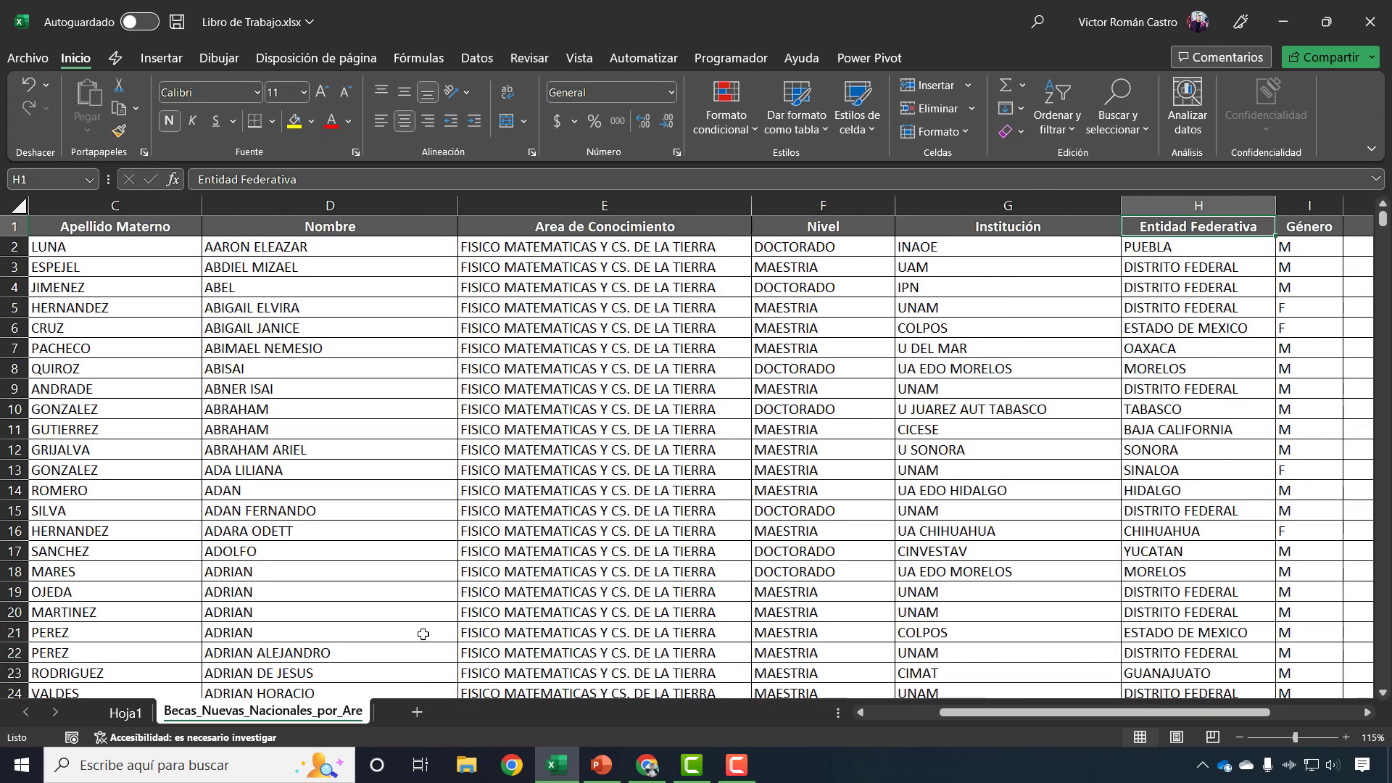
{"action": "key", "text": "Right"}
{"action": "key", "text": "Right"}
{"action": "key", "text": "Right"}
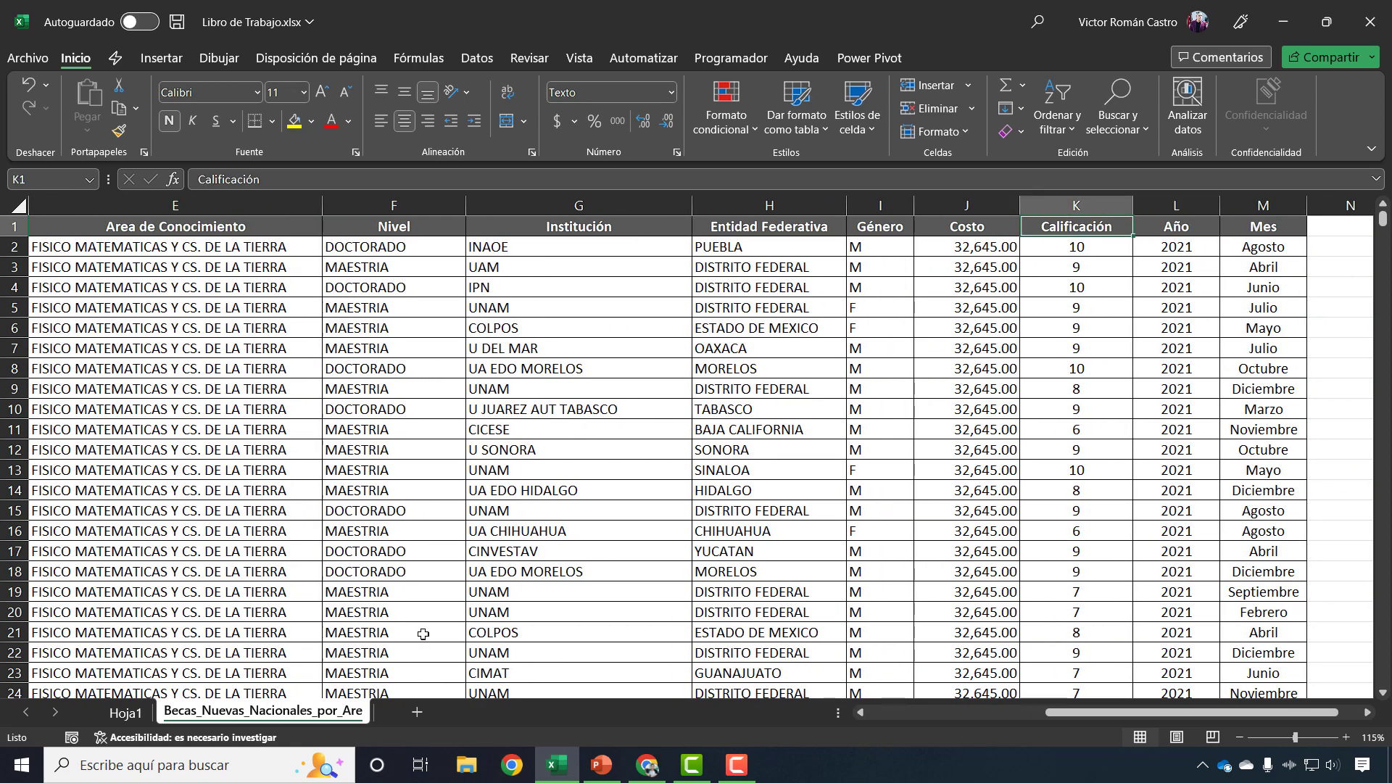
Step: Convert the data range A1:M24626, from Fecha through Mes, into a table with headers
{"action": "key", "text": "Right"}
{"action": "key", "text": "Right"}
{"action": "key", "text": "Left"}
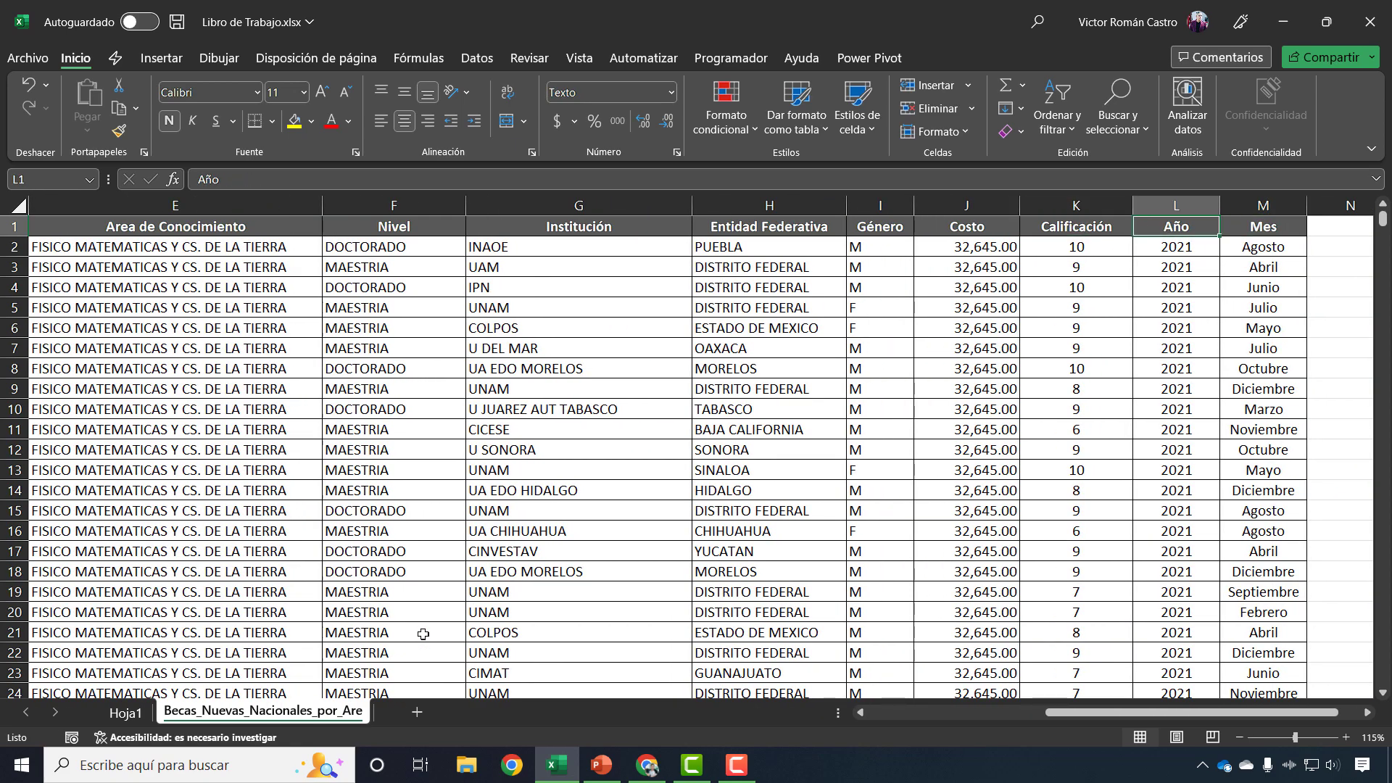
{"action": "key", "text": "ctrl+Home"}
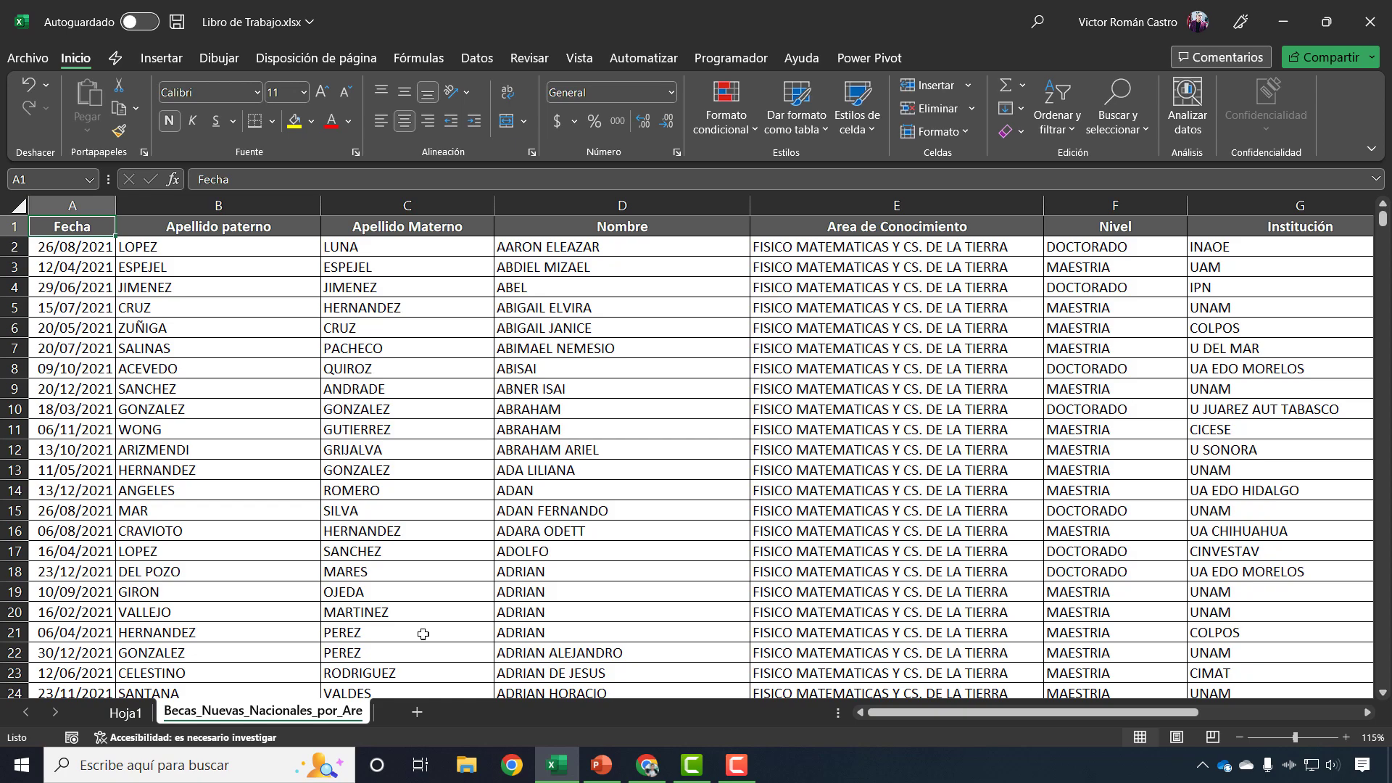
{"action": "key", "text": "ctrl+shift+Right"}
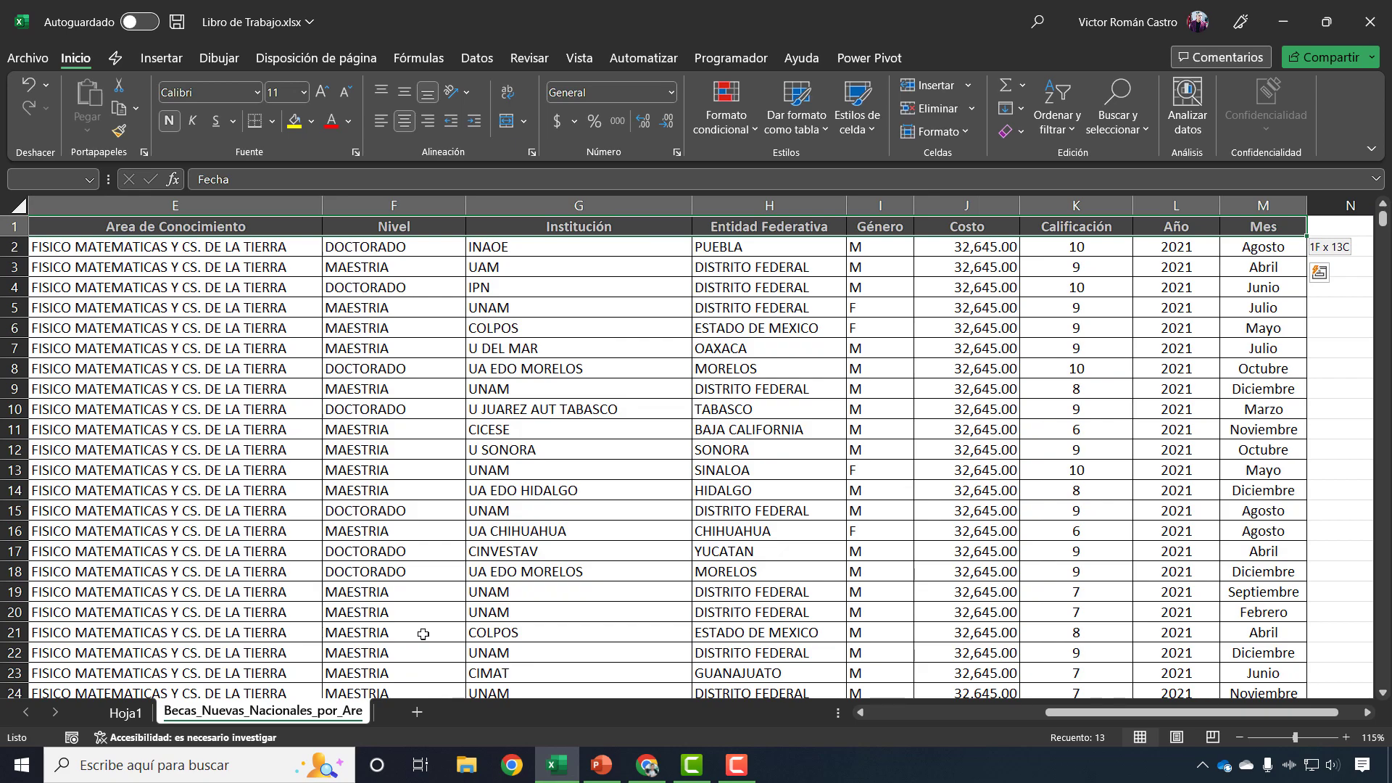
{"action": "key", "text": "ctrl+shift+Down"}
{"action": "key", "text": "ctrl+t"}
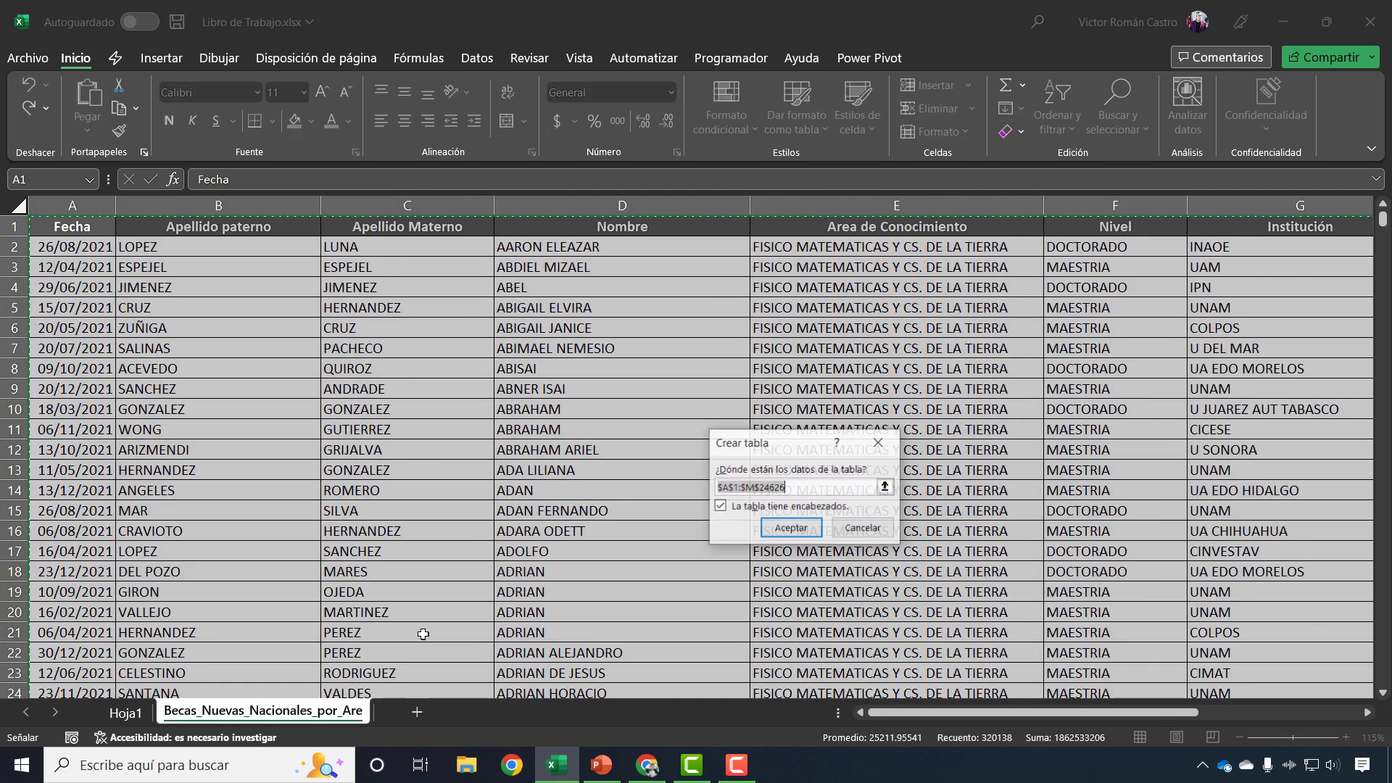
{"action": "key", "text": "Return"}
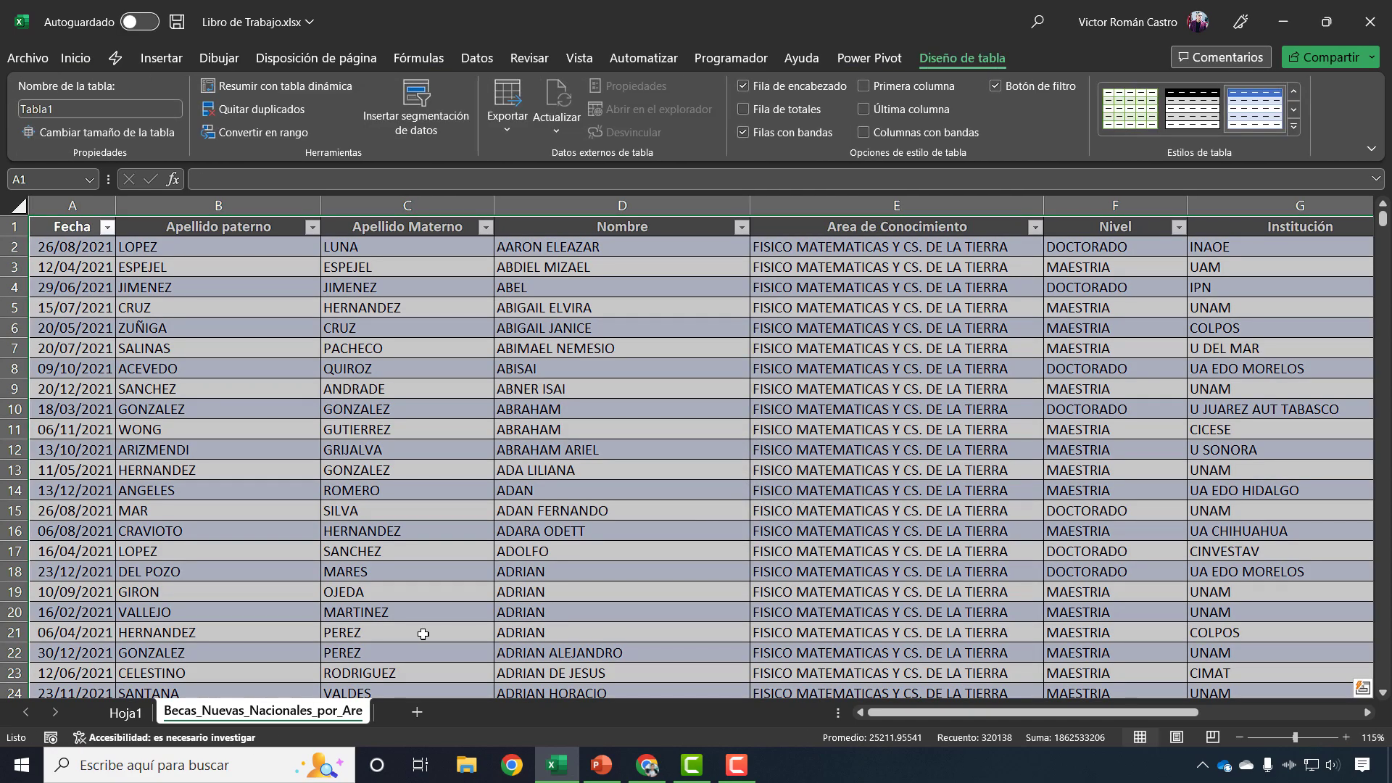
Step: Rename the new table as CURSOS
{"action": "key", "text": "ctrl+Right"}
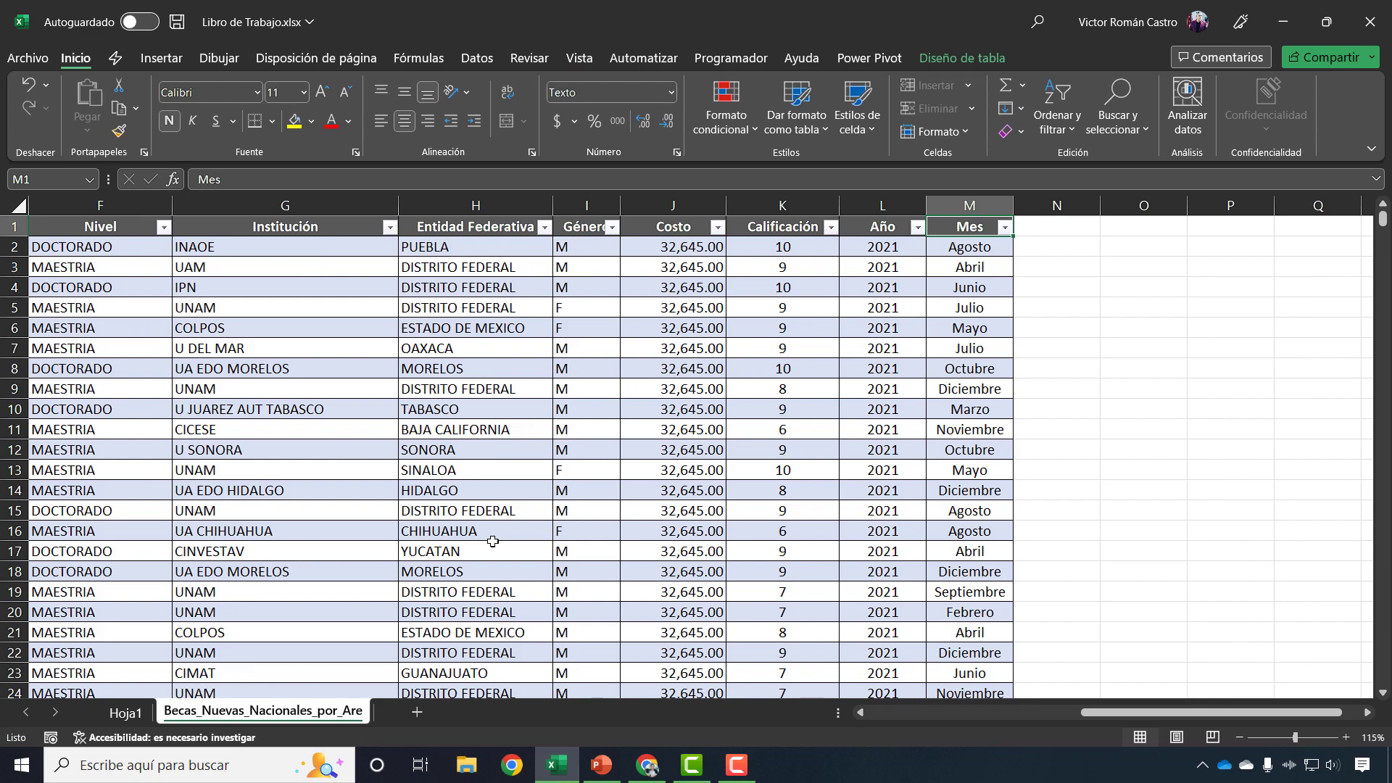
{"action": "left_click", "coordinate": [962, 58]}
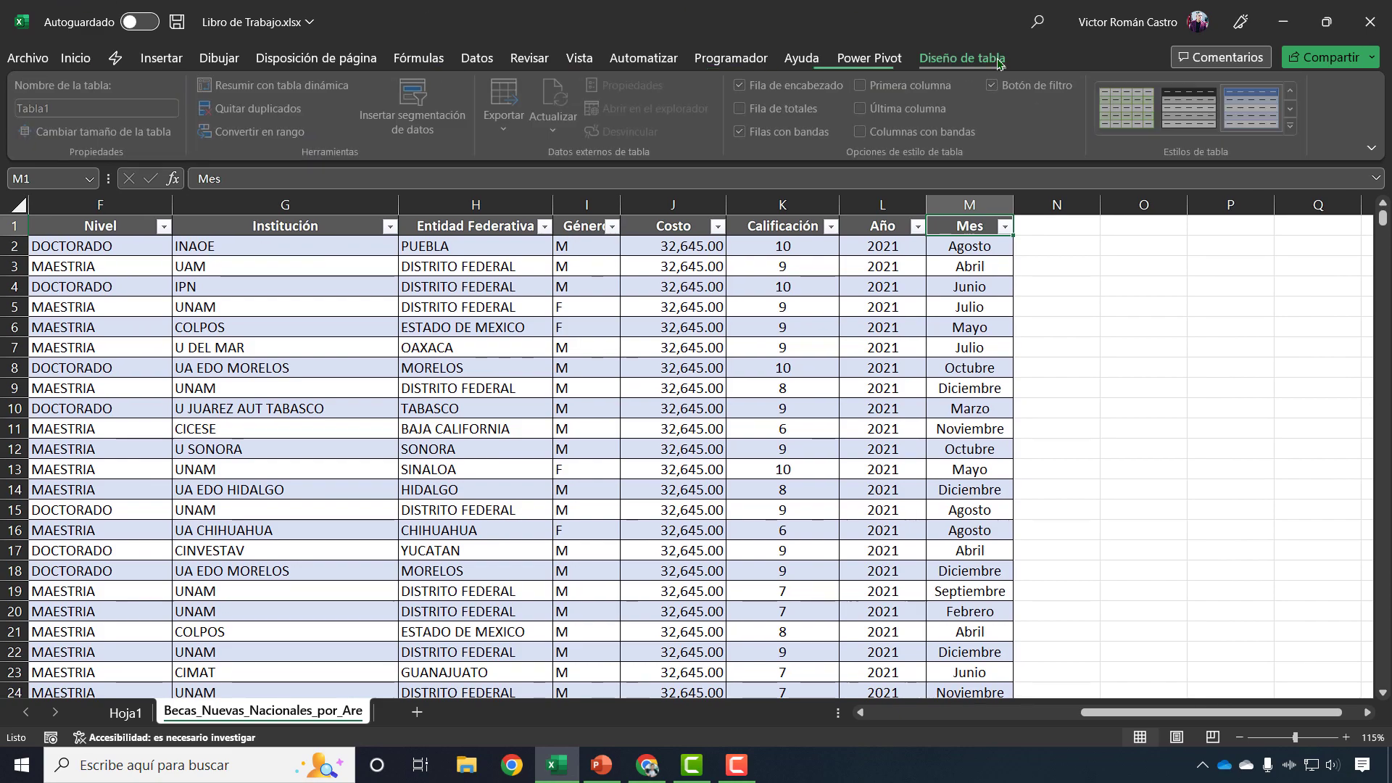
{"action": "left_click", "coordinate": [91, 108]}
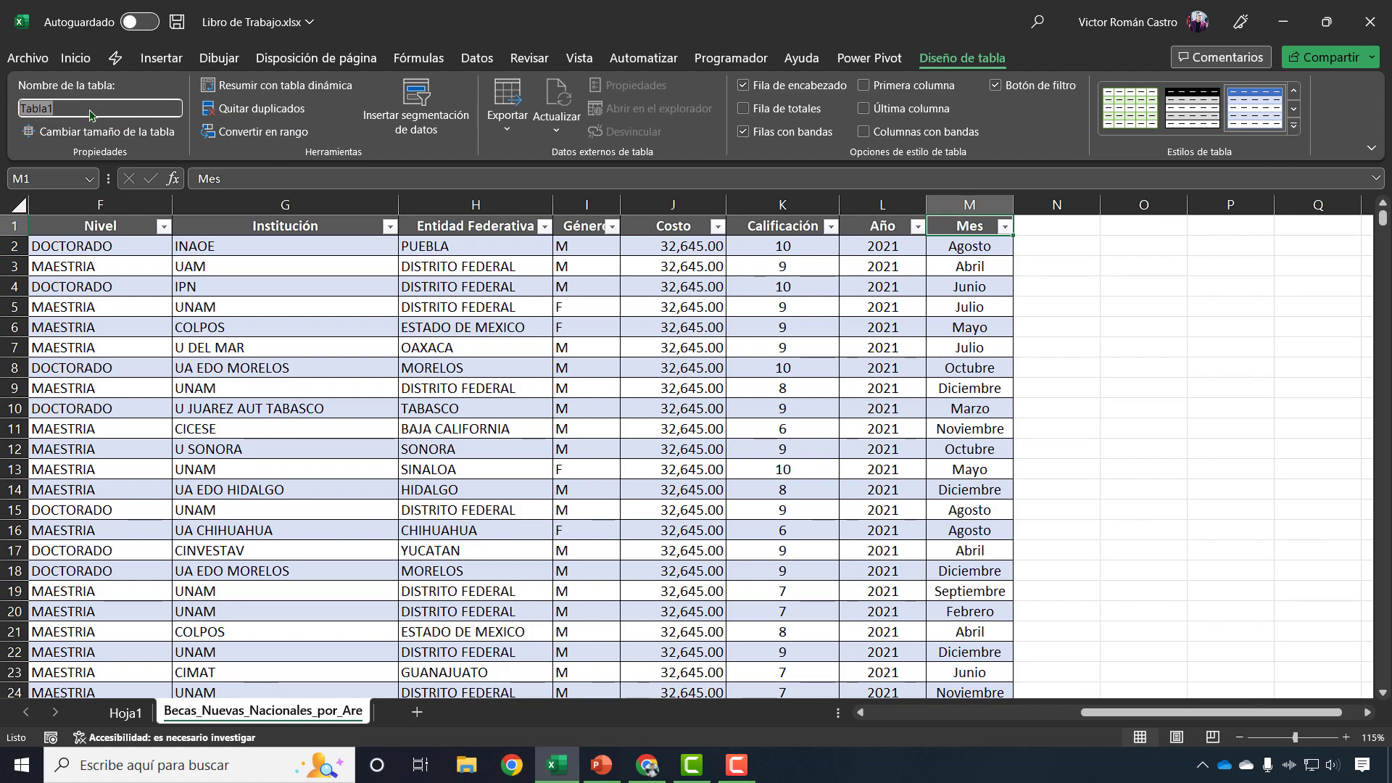
{"action": "type", "text": "cursos"}
{"action": "key", "text": "ctrl+a"}
{"action": "type", "text": "C"}
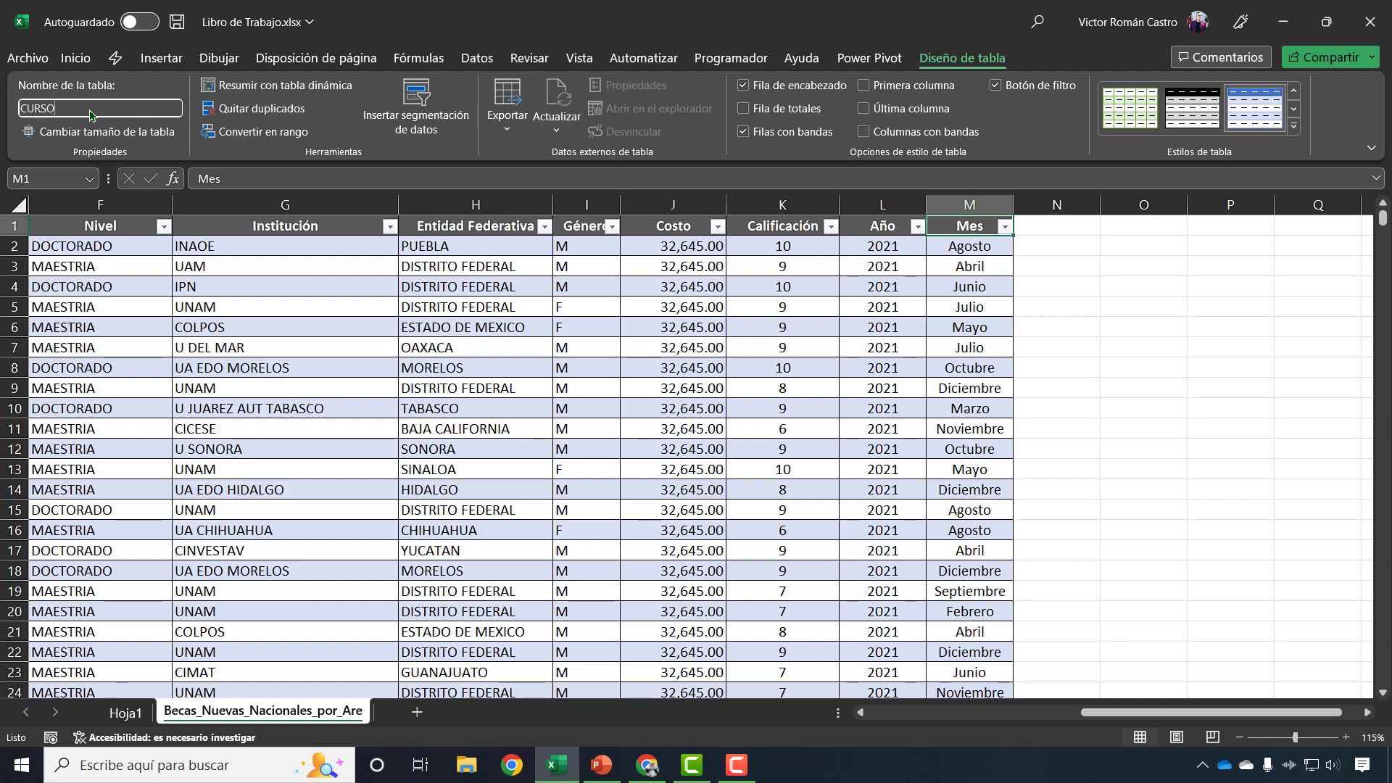
{"action": "key", "text": "Return"}
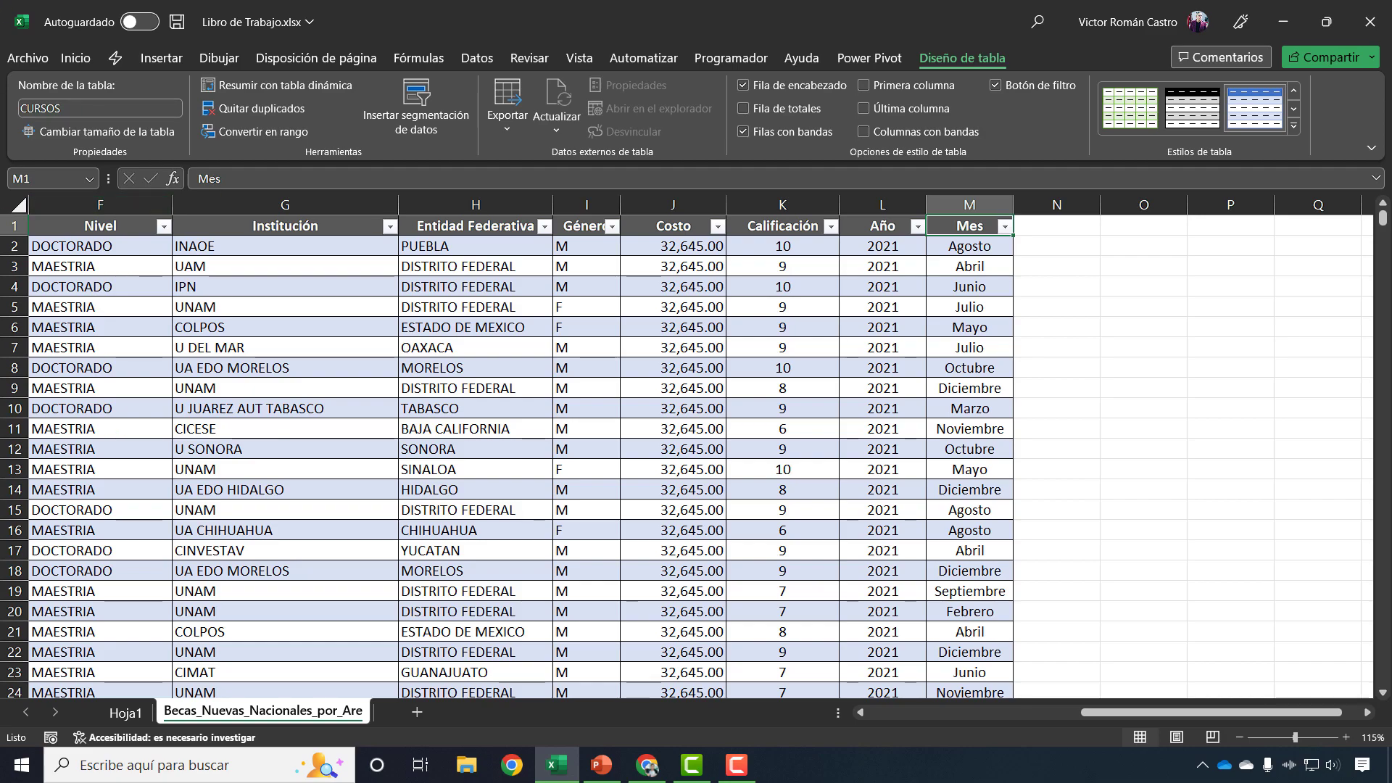
Step: Open the data source settings of the Total Alumnos pivot table on the Hoja1 sheet
{"action": "left_click", "coordinate": [125, 713]}
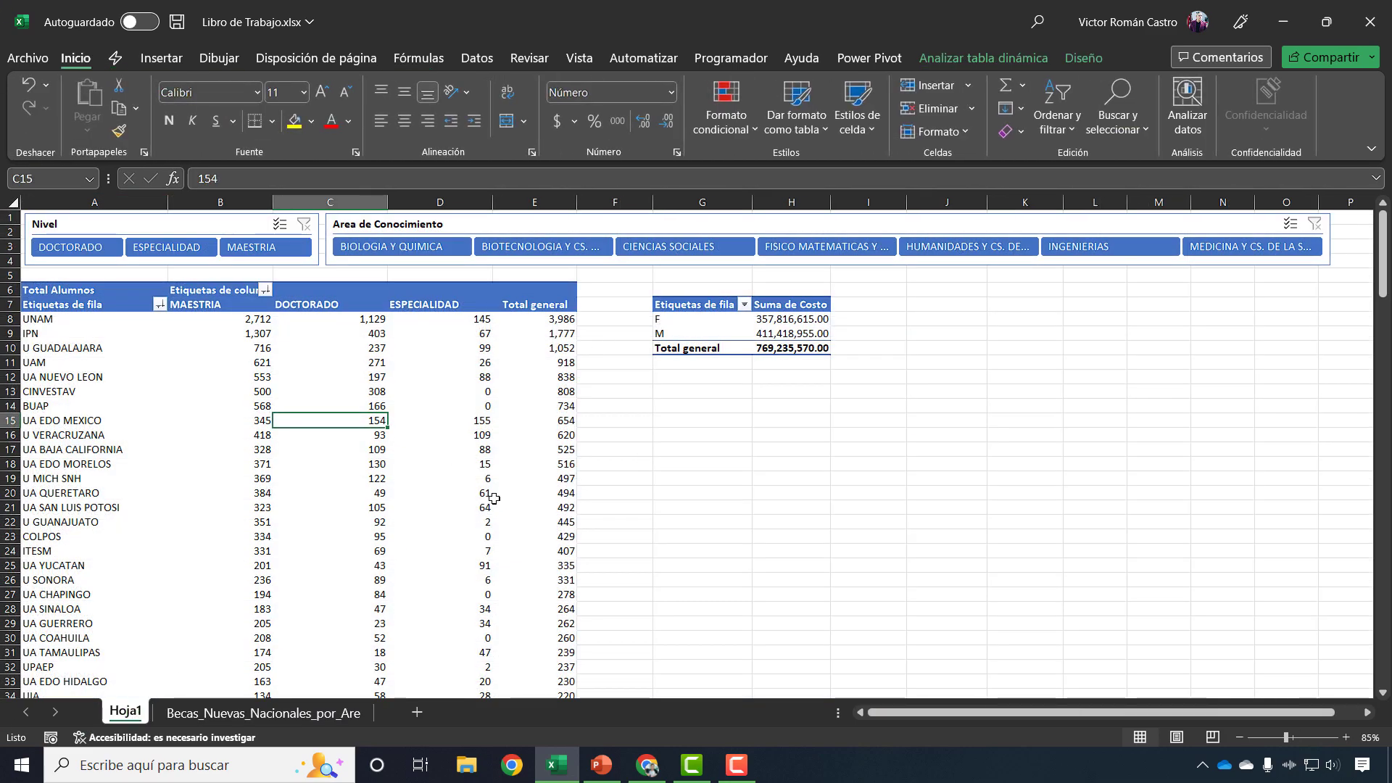
{"action": "left_click", "coordinate": [424, 410]}
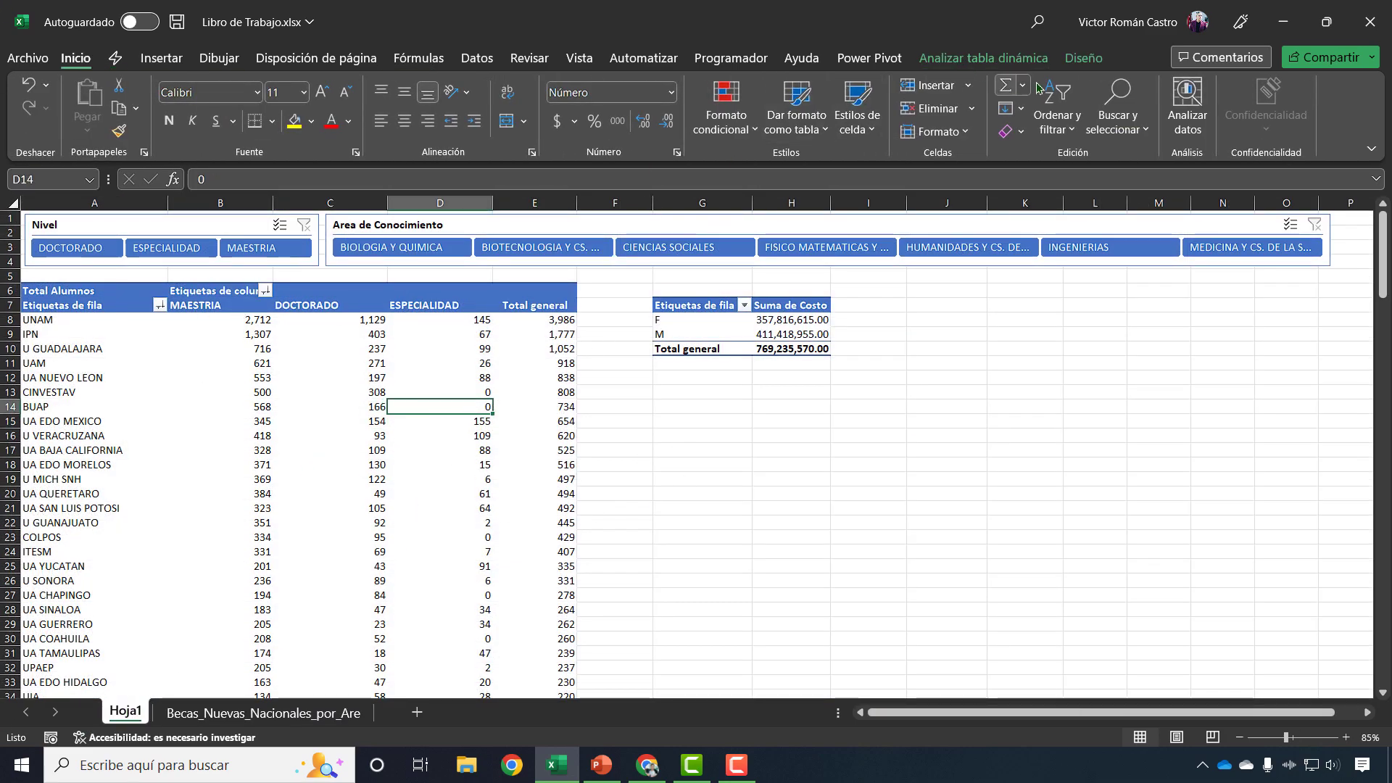
{"action": "left_click", "coordinate": [983, 58]}
{"action": "left_click", "coordinate": [1078, 61]}
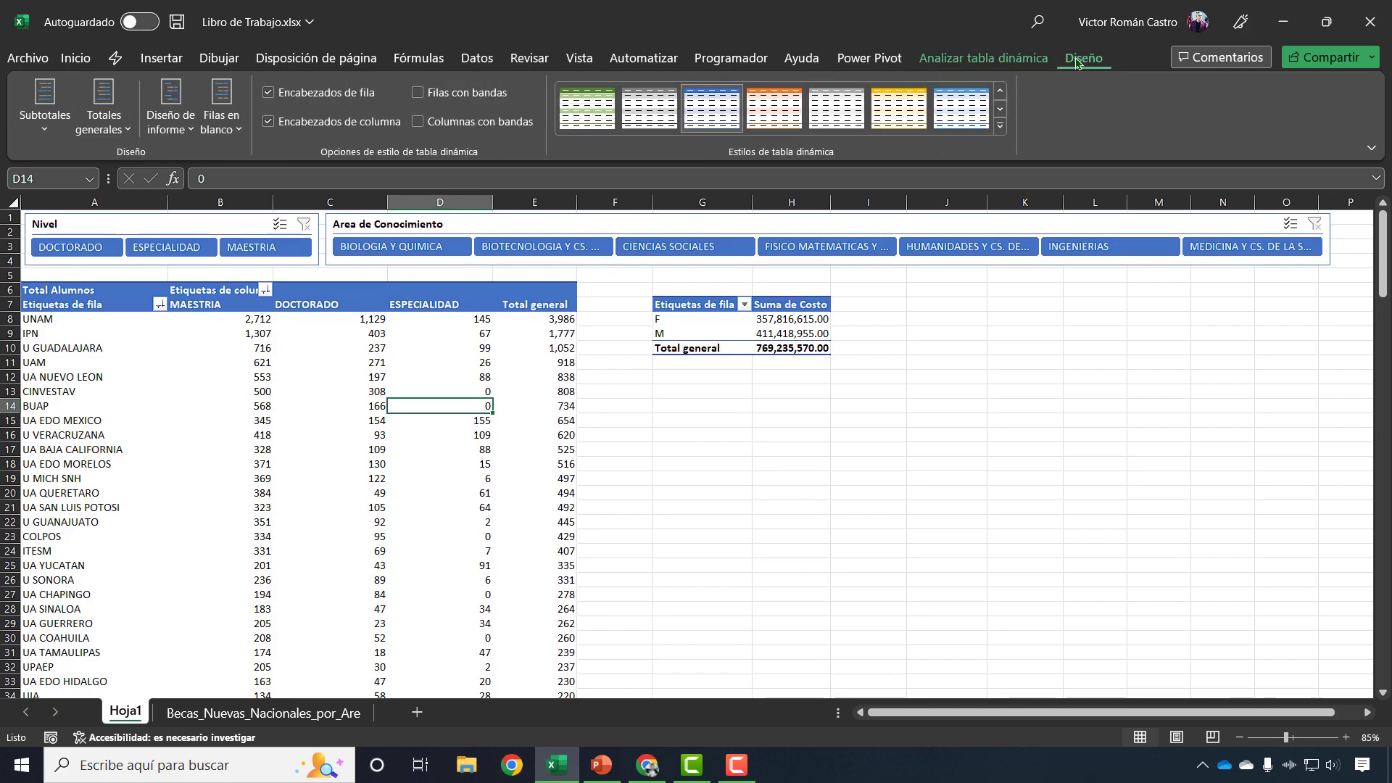
{"action": "left_click", "coordinate": [1015, 58]}
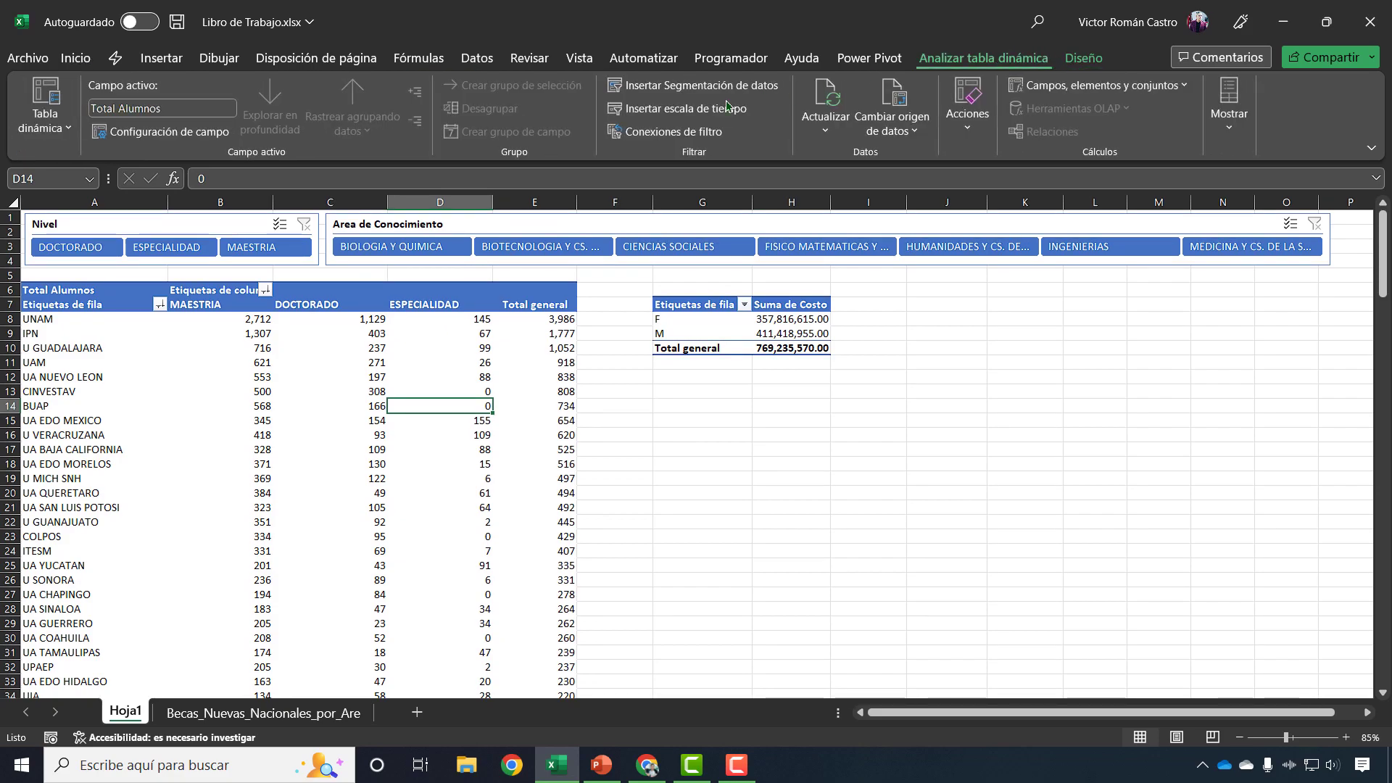
{"action": "left_click", "coordinate": [909, 96]}
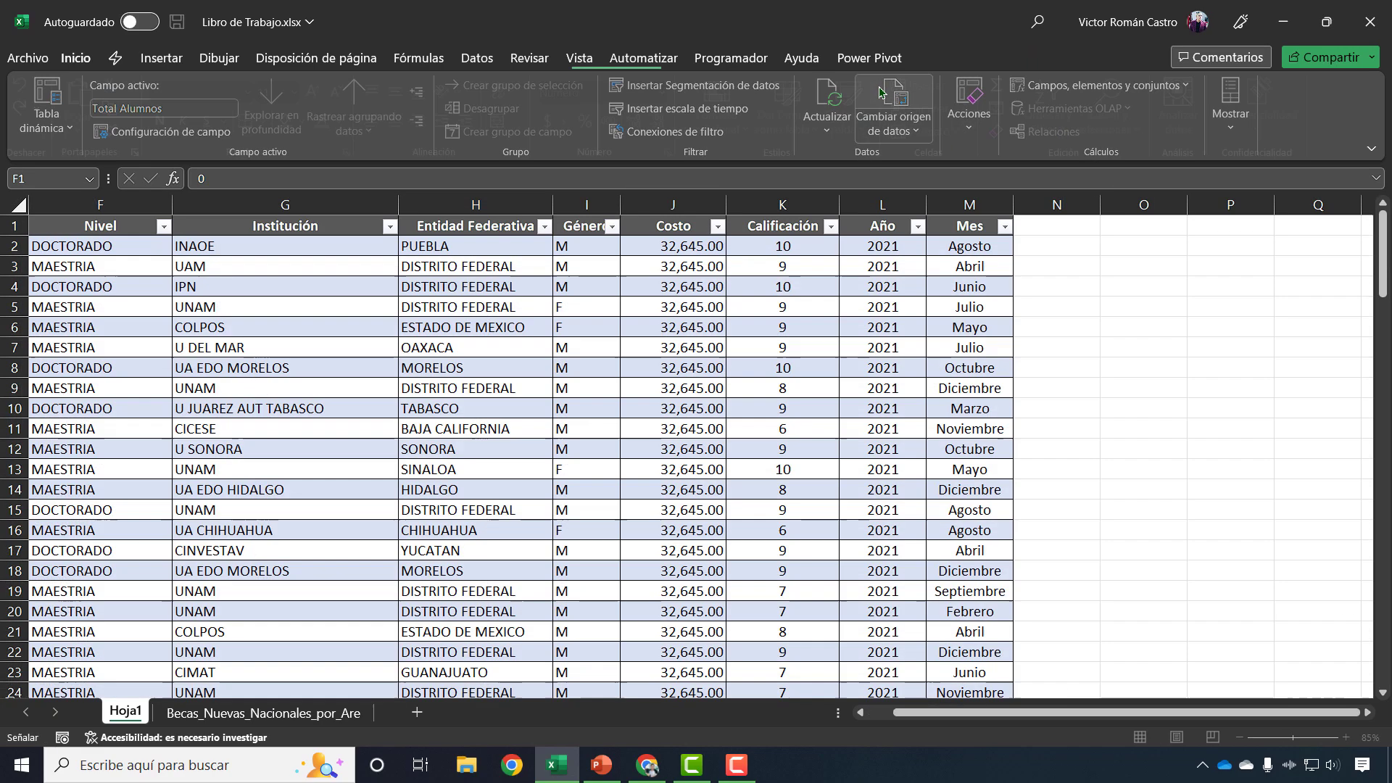
Step: Try to reselect A1:M24626 on the Becas_Nuevas_Nacionales_por_Are sheet as the pivot table's source range, then discard the change
{"action": "left_click", "coordinate": [301, 382]}
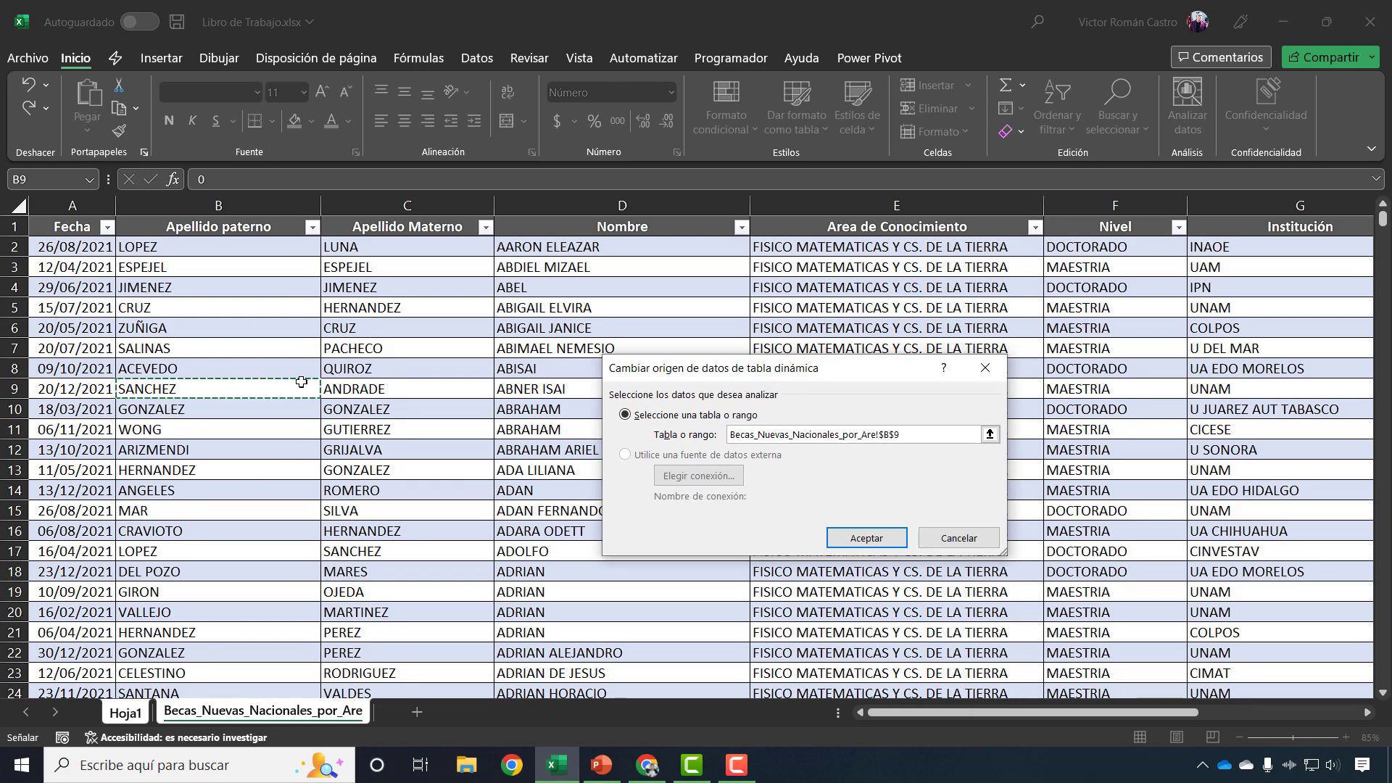
{"action": "key", "text": "ctrl+Home"}
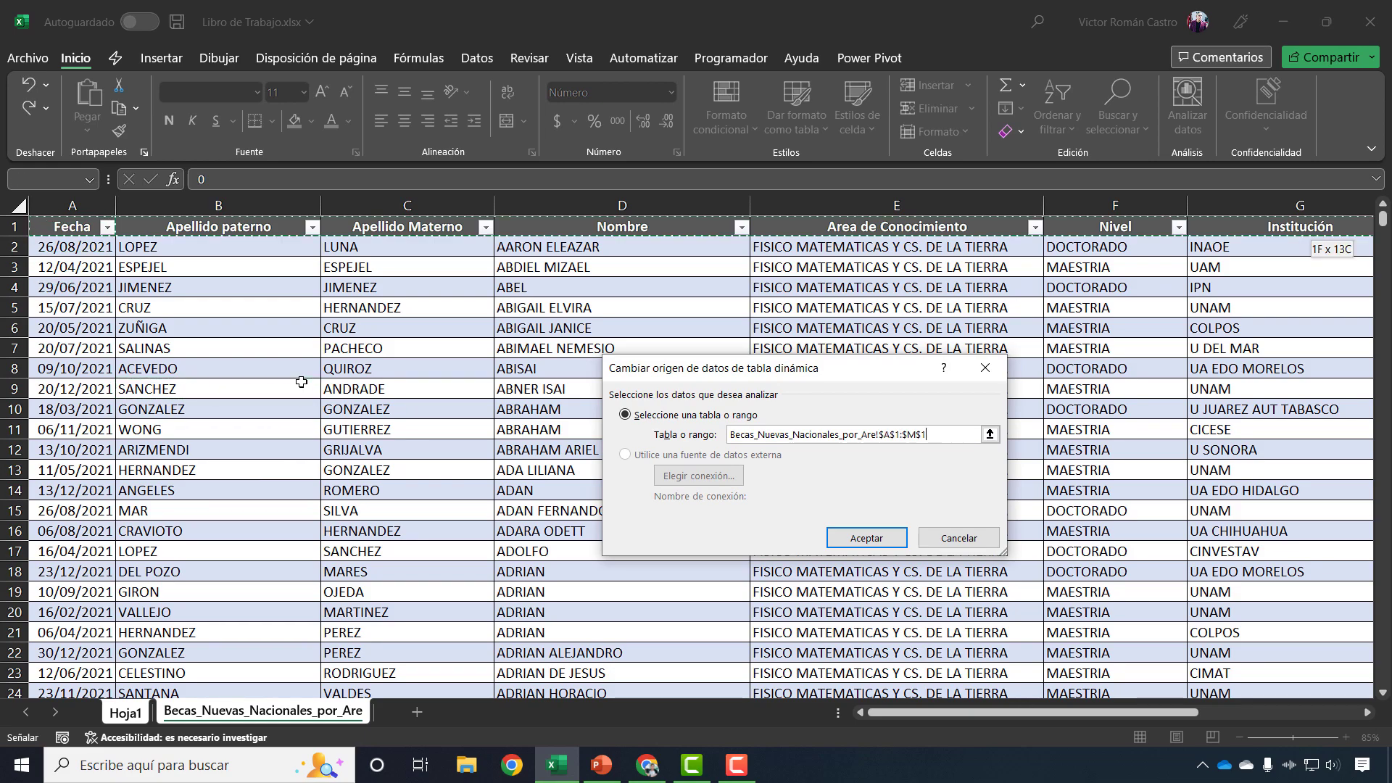
{"action": "key", "text": "ctrl+shift+Right"}
{"action": "key", "text": "ctrl+shift+Down"}
{"action": "key", "text": "ctrl+shift+Left"}
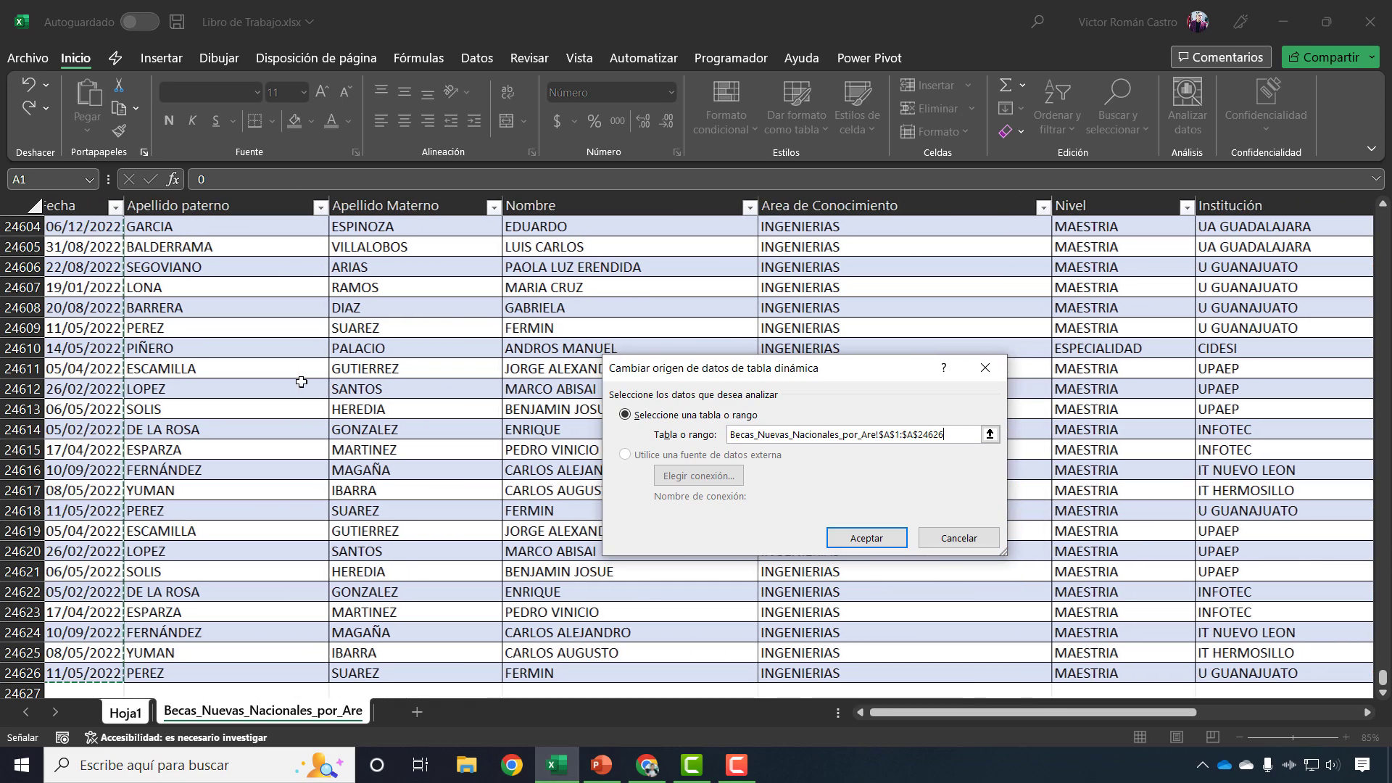
{"action": "key", "text": "ctrl+shift+Up"}
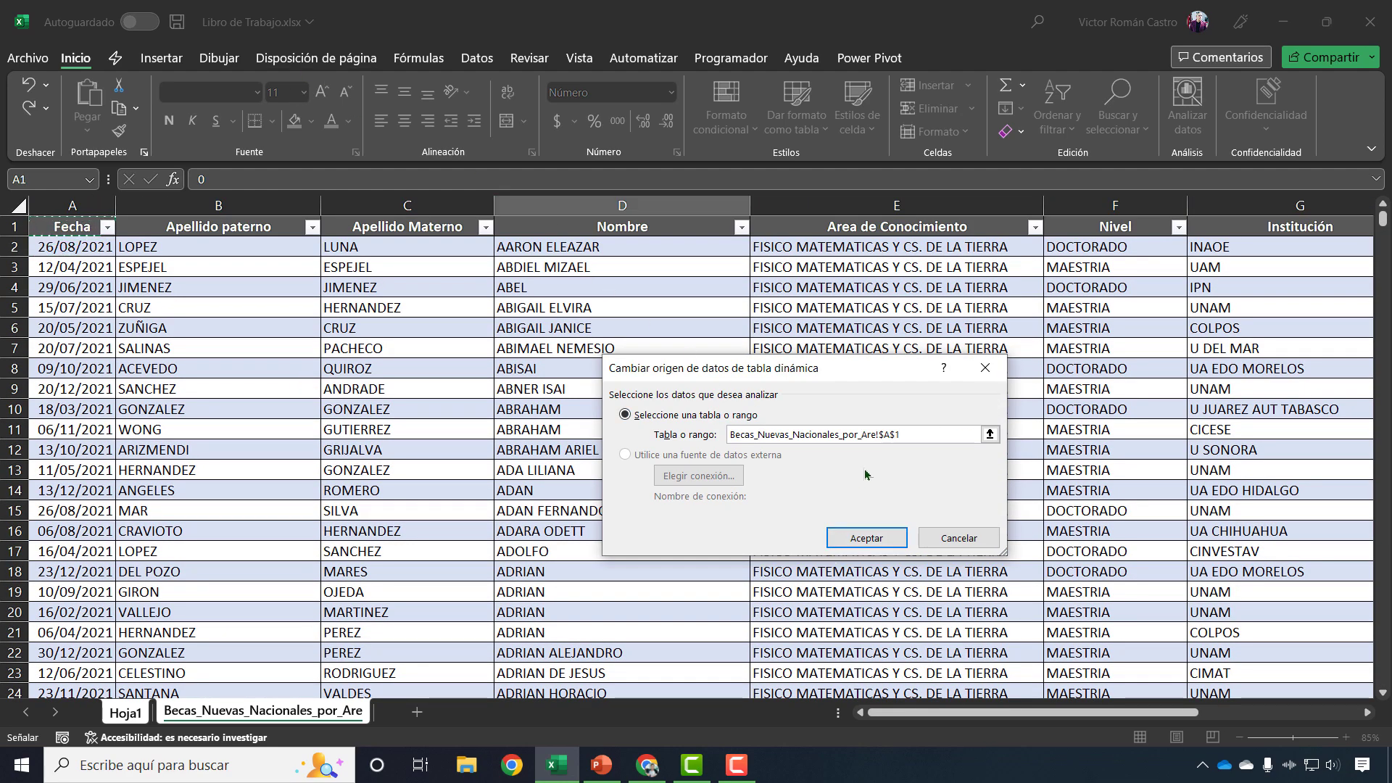
{"action": "left_click", "coordinate": [123, 309]}
{"action": "key", "text": "ctrl+Home"}
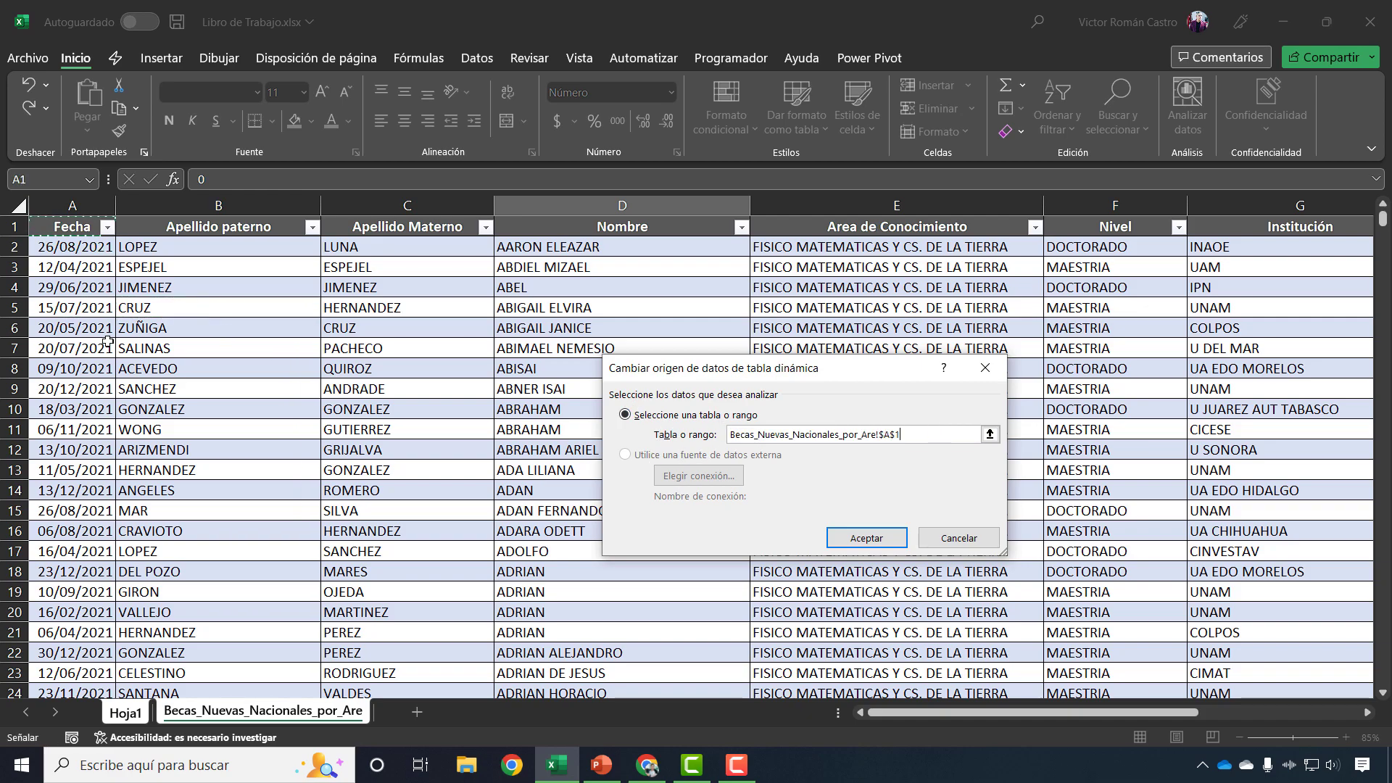
{"action": "key", "text": "ctrl+shift+Right"}
{"action": "key", "text": "ctrl+shift+Down"}
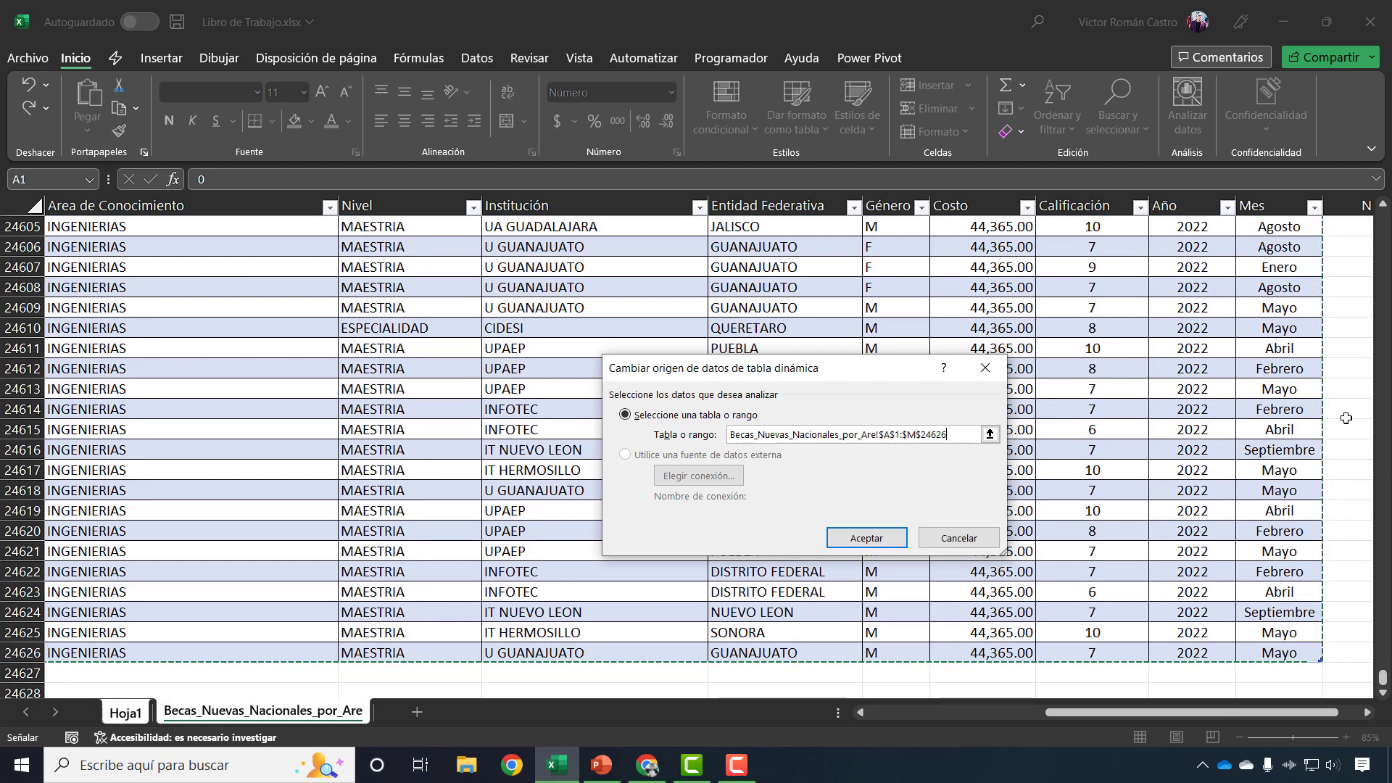
{"action": "left_click", "coordinate": [965, 538]}
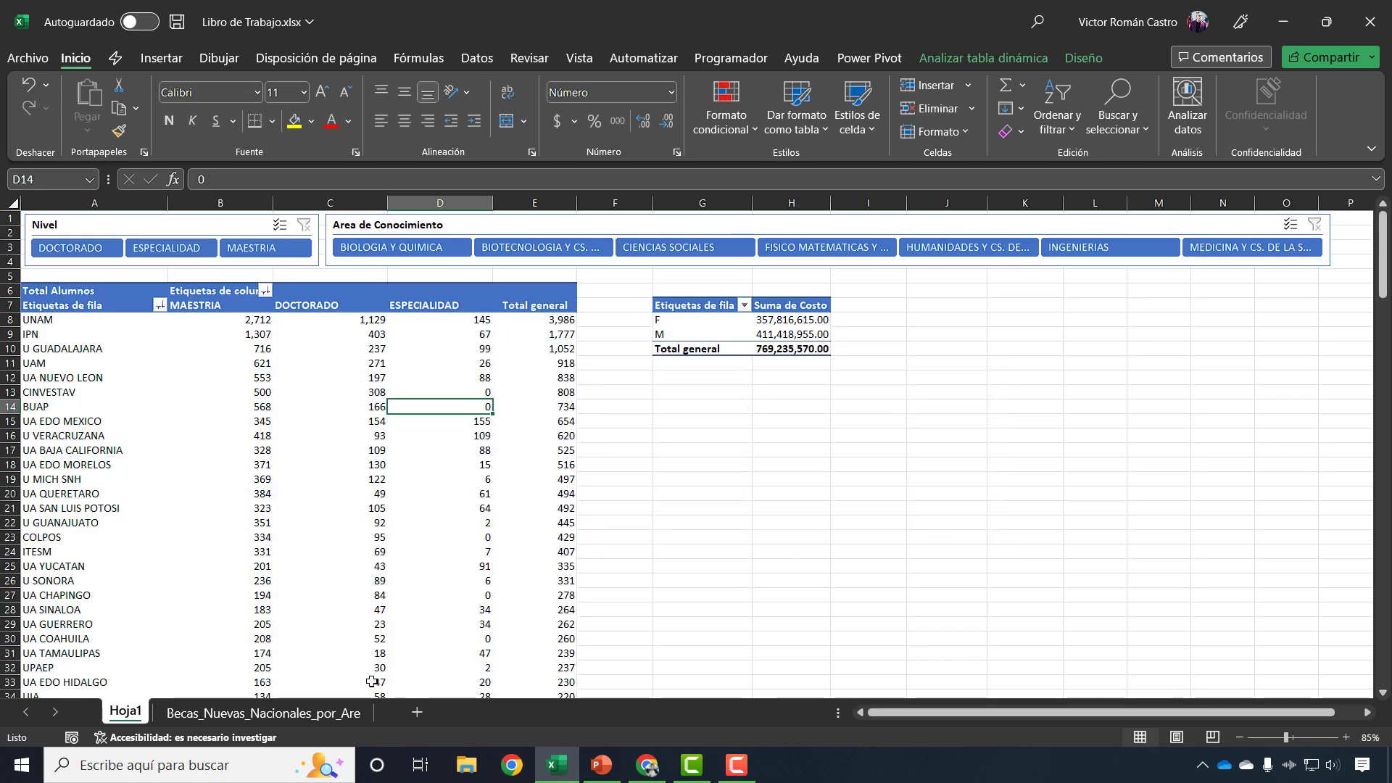
Step: Examine the CURSOS table's last column, last row and table name on the Becas_Nuevas_Nacionales_por_Are sheet
{"action": "left_click", "coordinate": [304, 713]}
{"action": "key", "text": "ctrl+Home"}
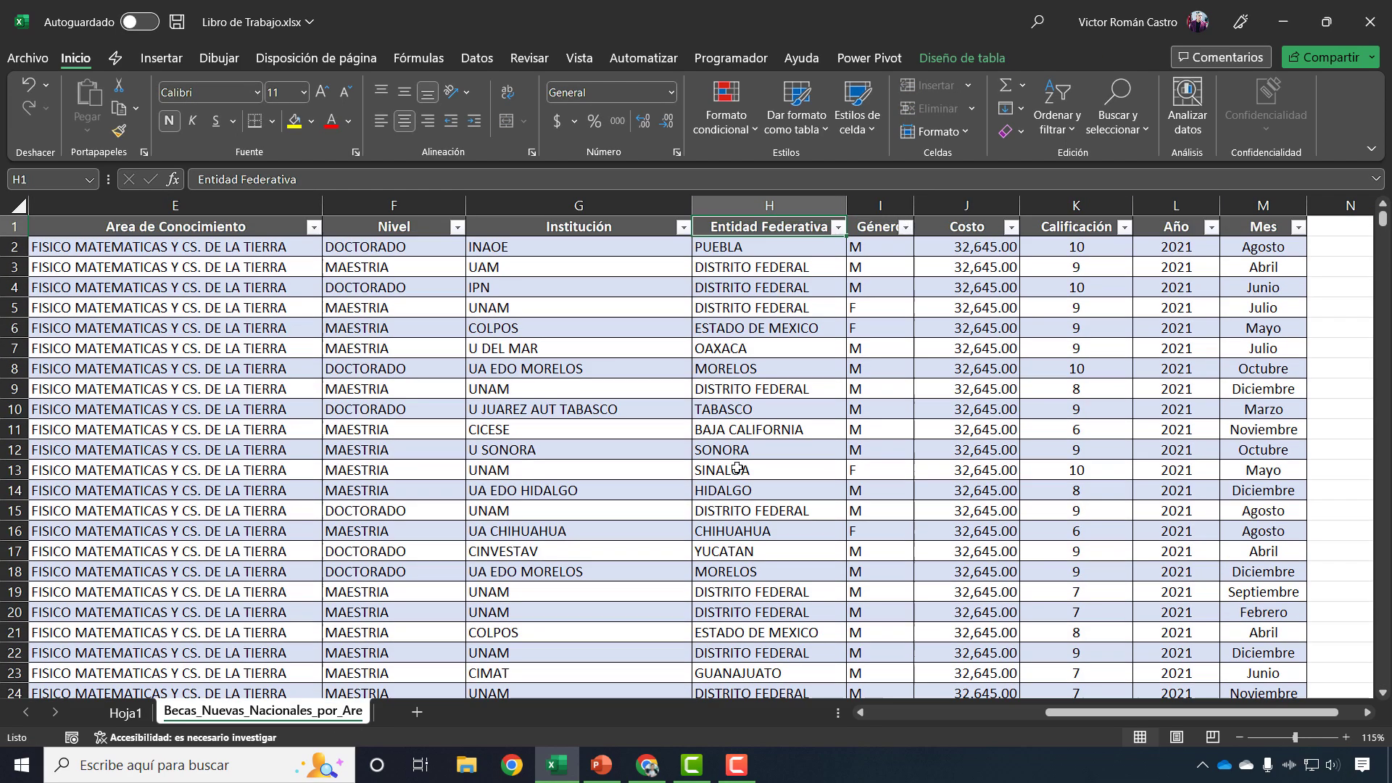
{"action": "key", "text": "ctrl+Right"}
{"action": "key", "text": "ctrl+Down"}
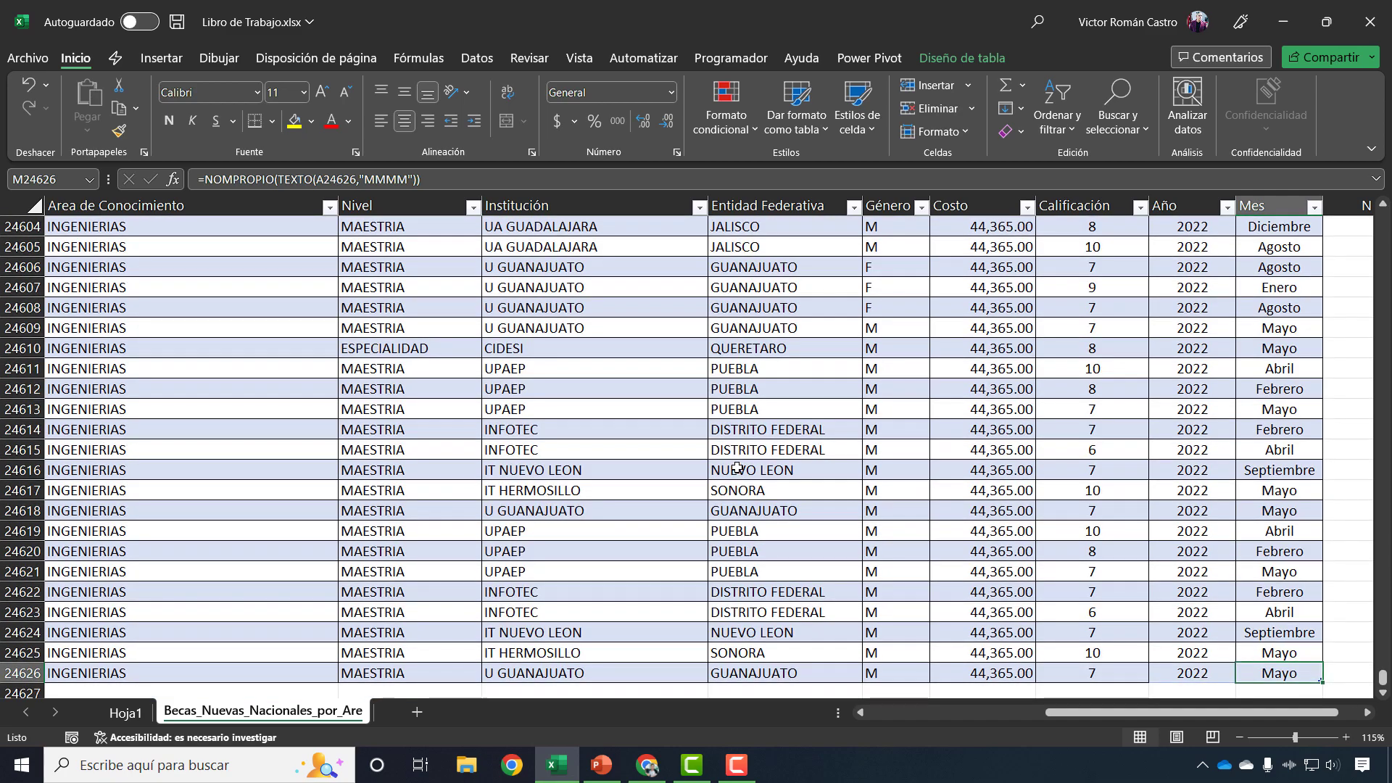
{"action": "key", "text": "ctrl+Up"}
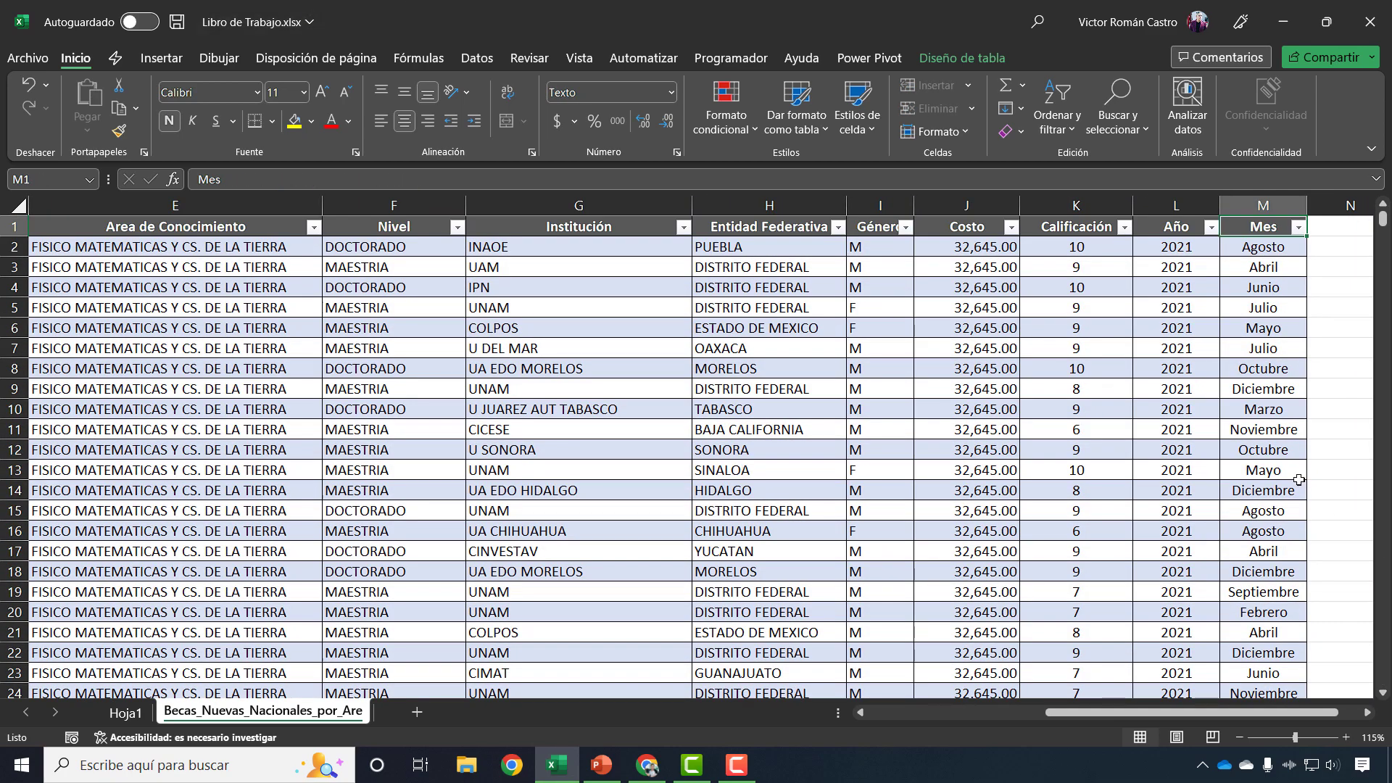
{"action": "left_click", "coordinate": [962, 58]}
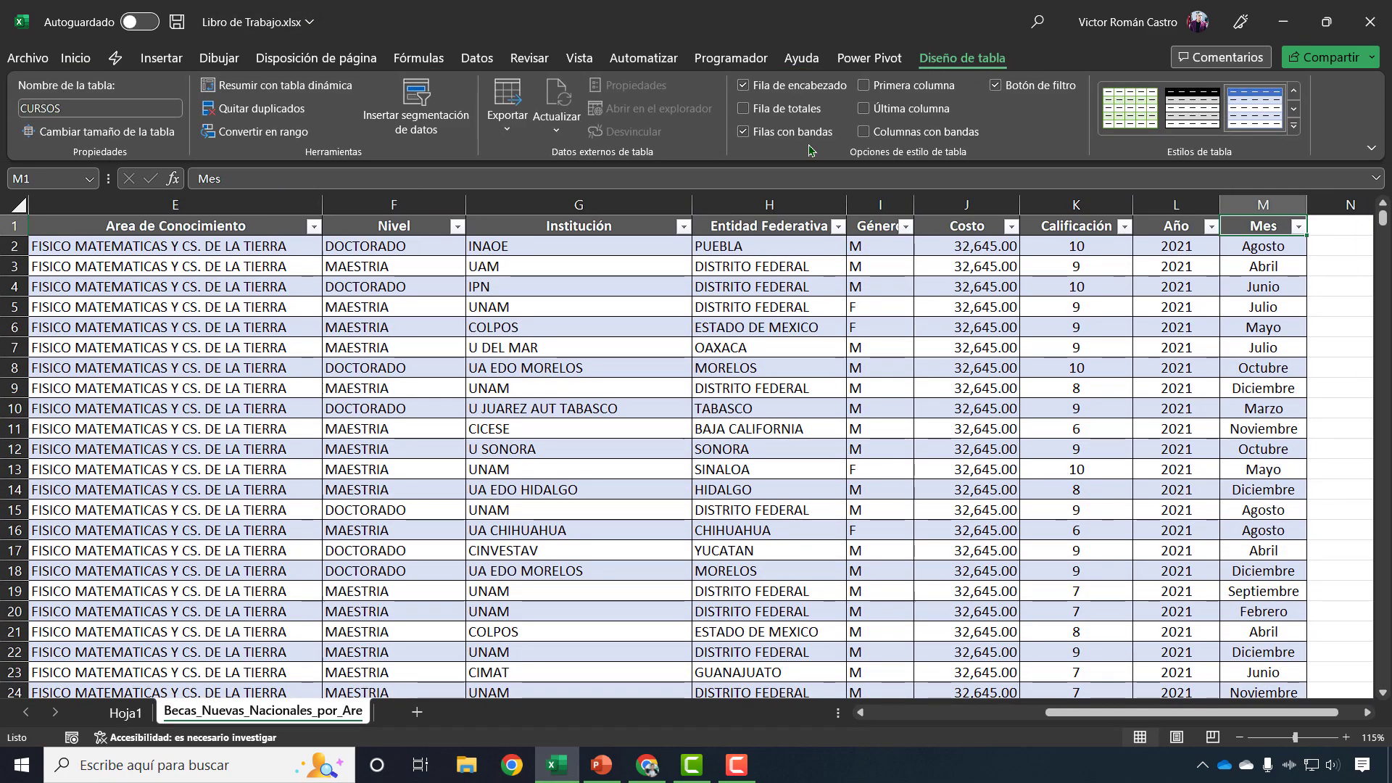
{"action": "left_click", "coordinate": [241, 502]}
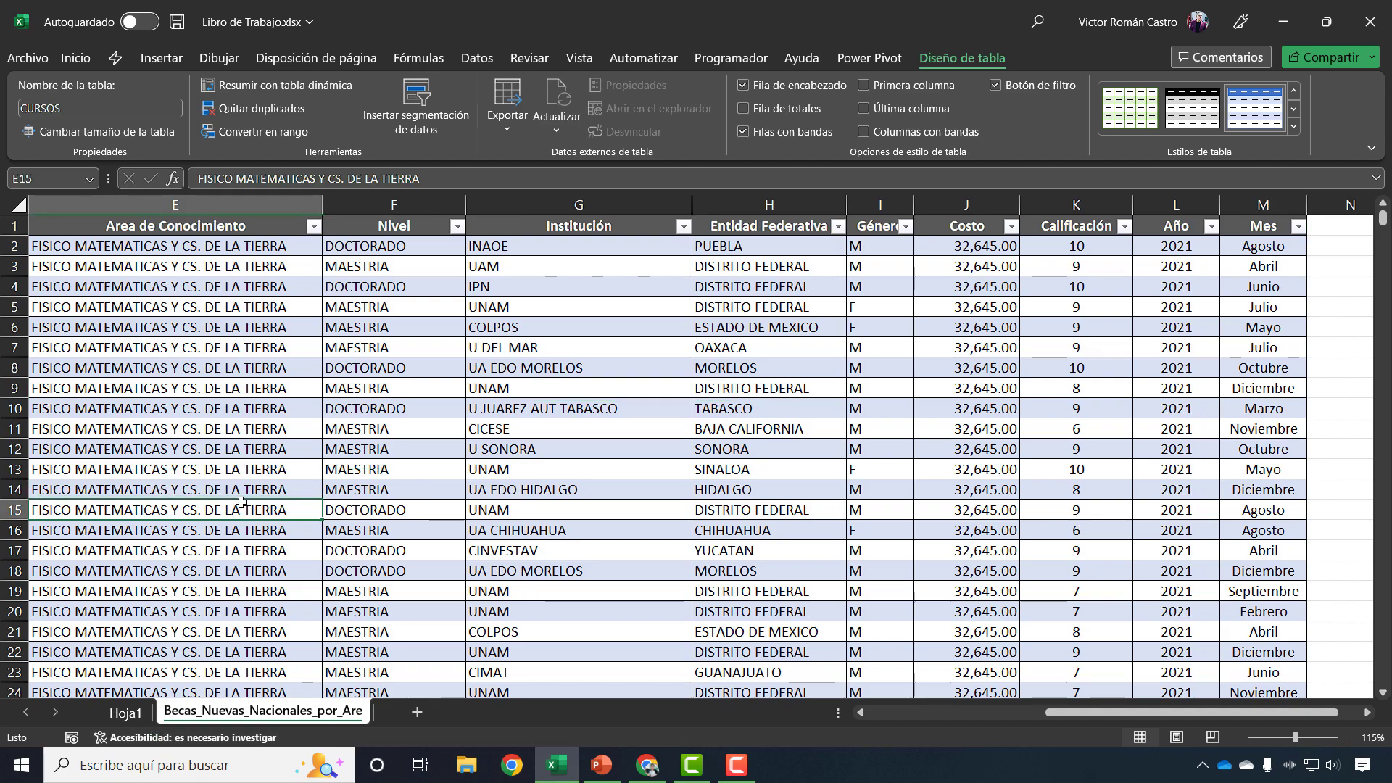
Step: Insert a pivot table based on the CURSOS table in a new worksheet
{"action": "key", "text": "ctrl+Home"}
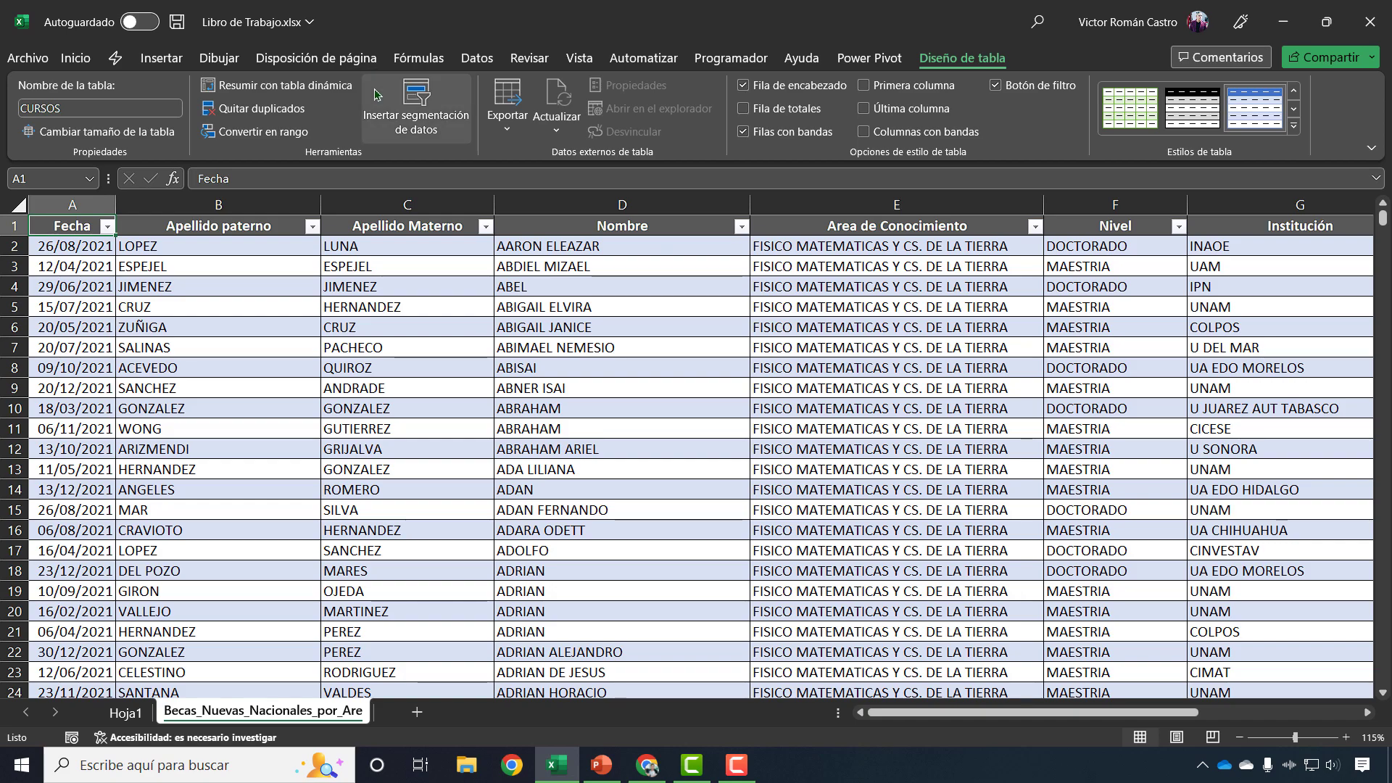
{"action": "left_click", "coordinate": [160, 56]}
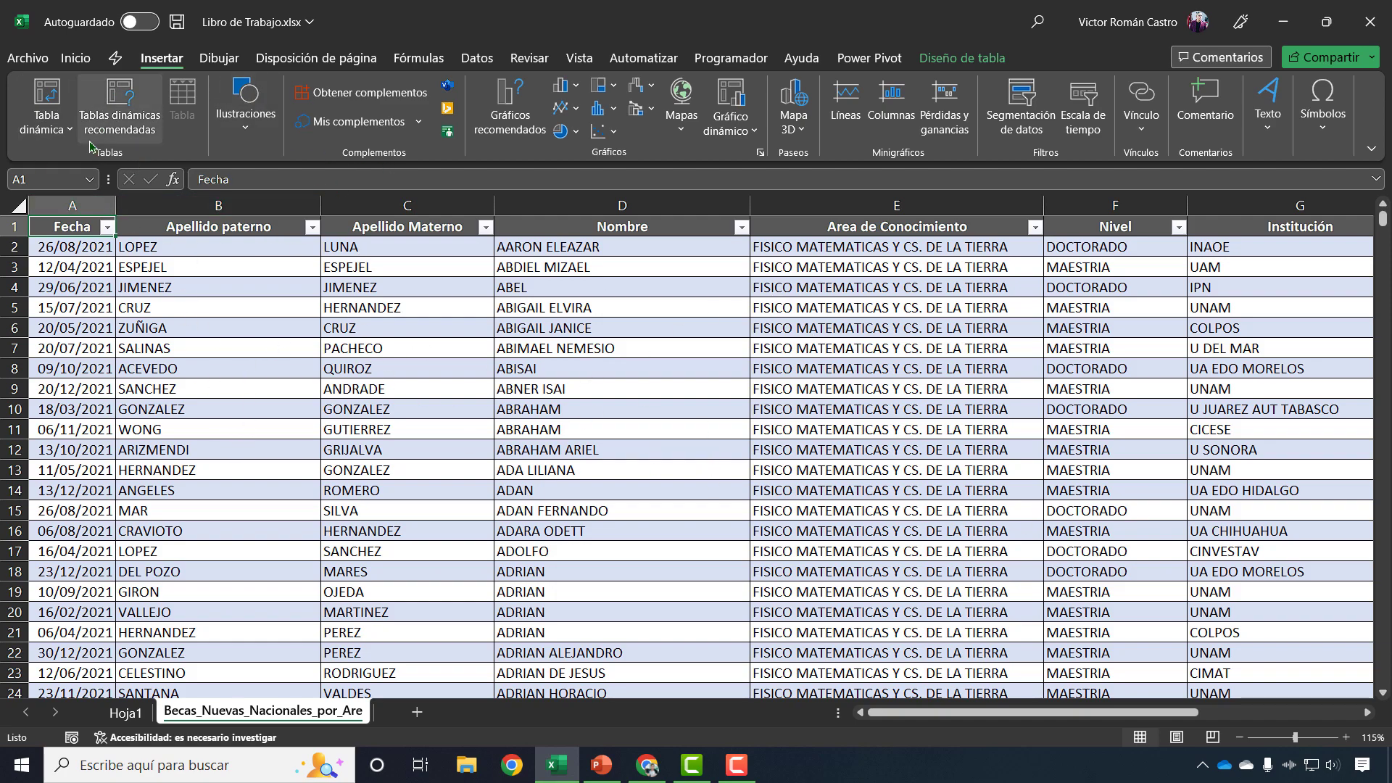
{"action": "left_click", "coordinate": [46, 95]}
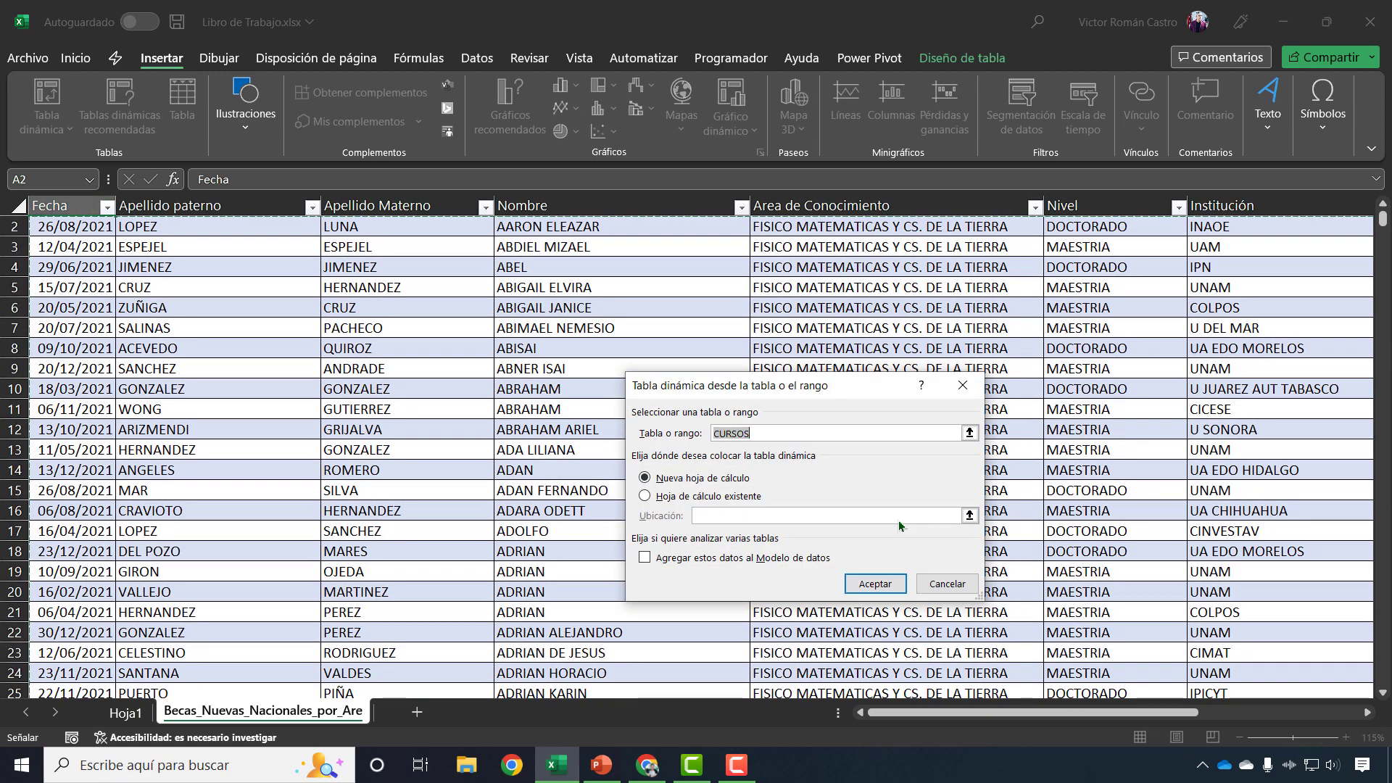
{"action": "left_click", "coordinate": [772, 434]}
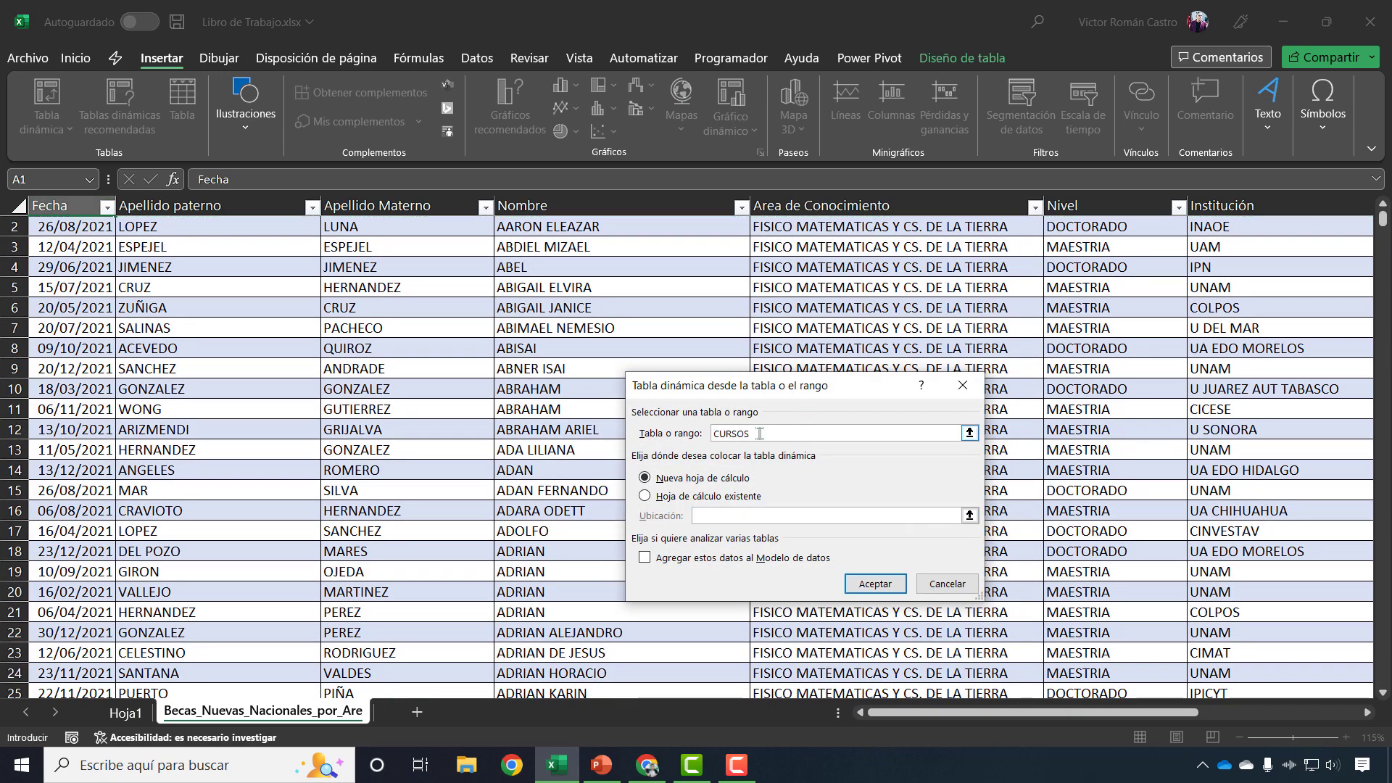
{"action": "left_click", "coordinate": [874, 584]}
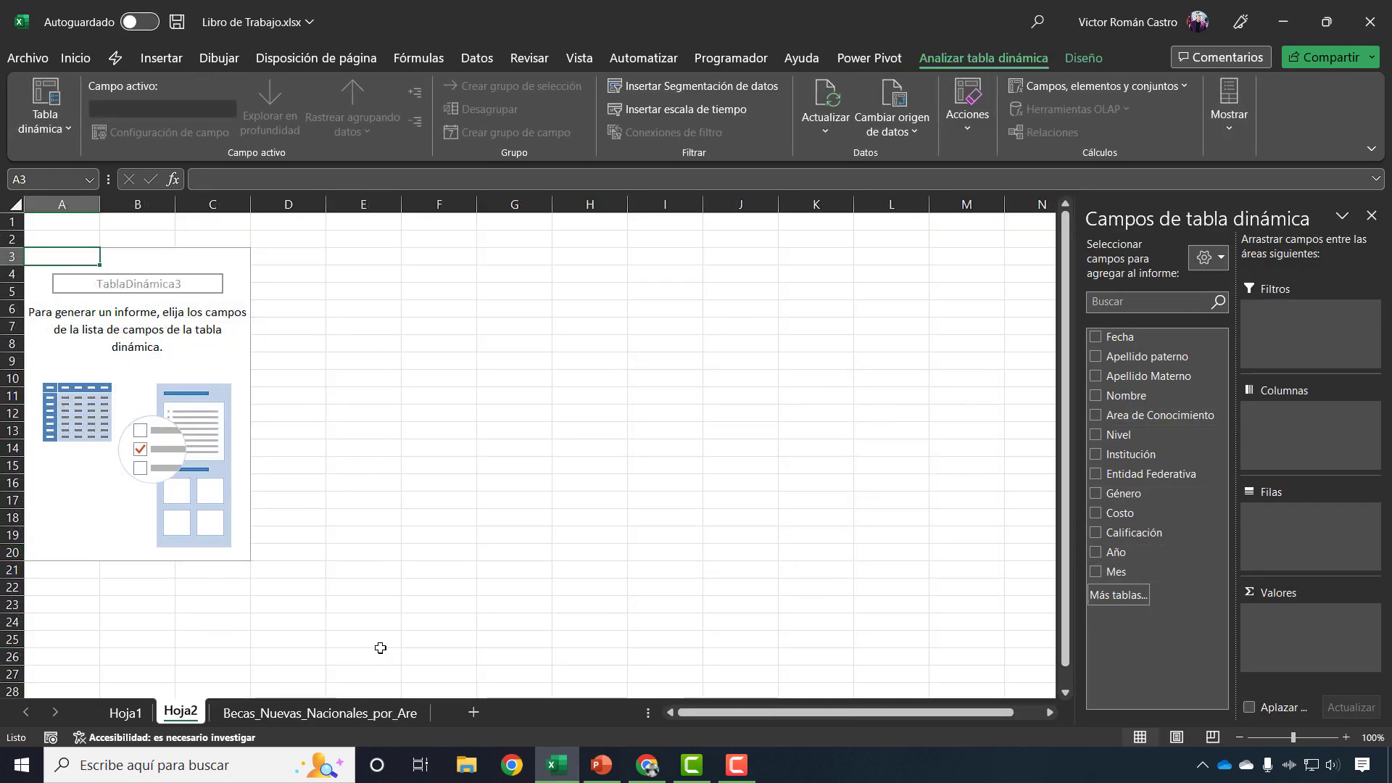
Step: Try to change the Total Alumnos pivot table's source on Hoja1 to A1:M24626 of the Becas_Nuevas_Nacionales_por_Are sheet
{"action": "left_click", "coordinate": [333, 711]}
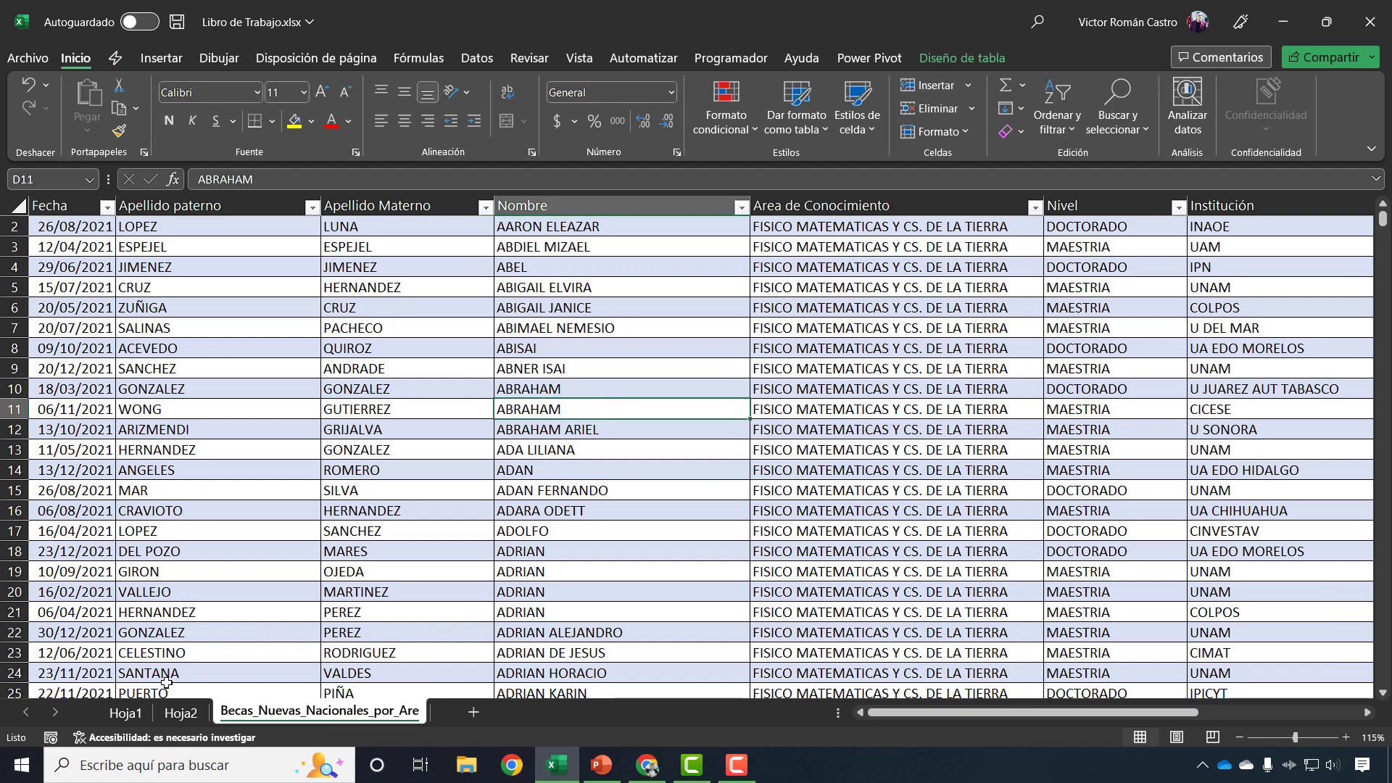
{"action": "left_click", "coordinate": [181, 714]}
{"action": "left_click", "coordinate": [125, 712]}
{"action": "left_click", "coordinate": [269, 494]}
{"action": "left_click", "coordinate": [333, 395]}
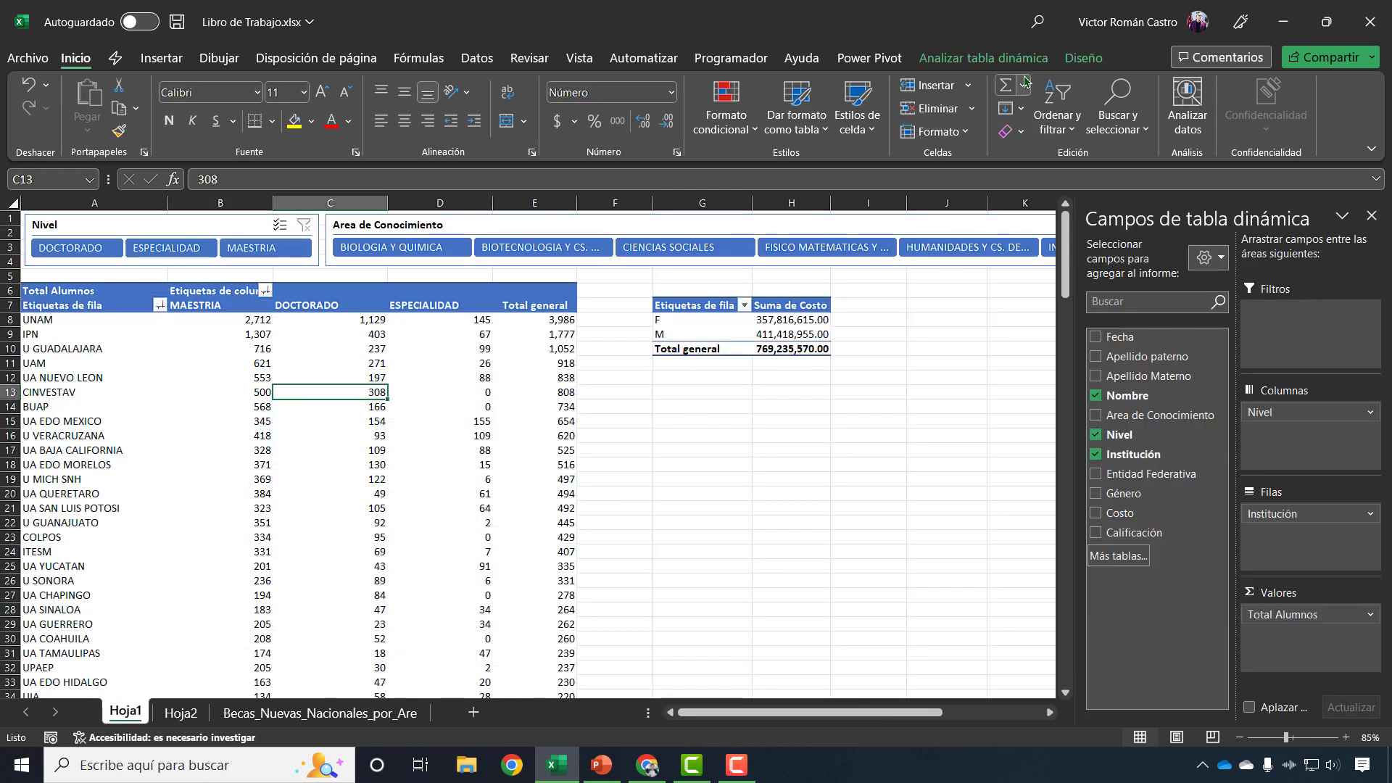
{"action": "left_click", "coordinate": [983, 58]}
{"action": "left_click", "coordinate": [915, 85]}
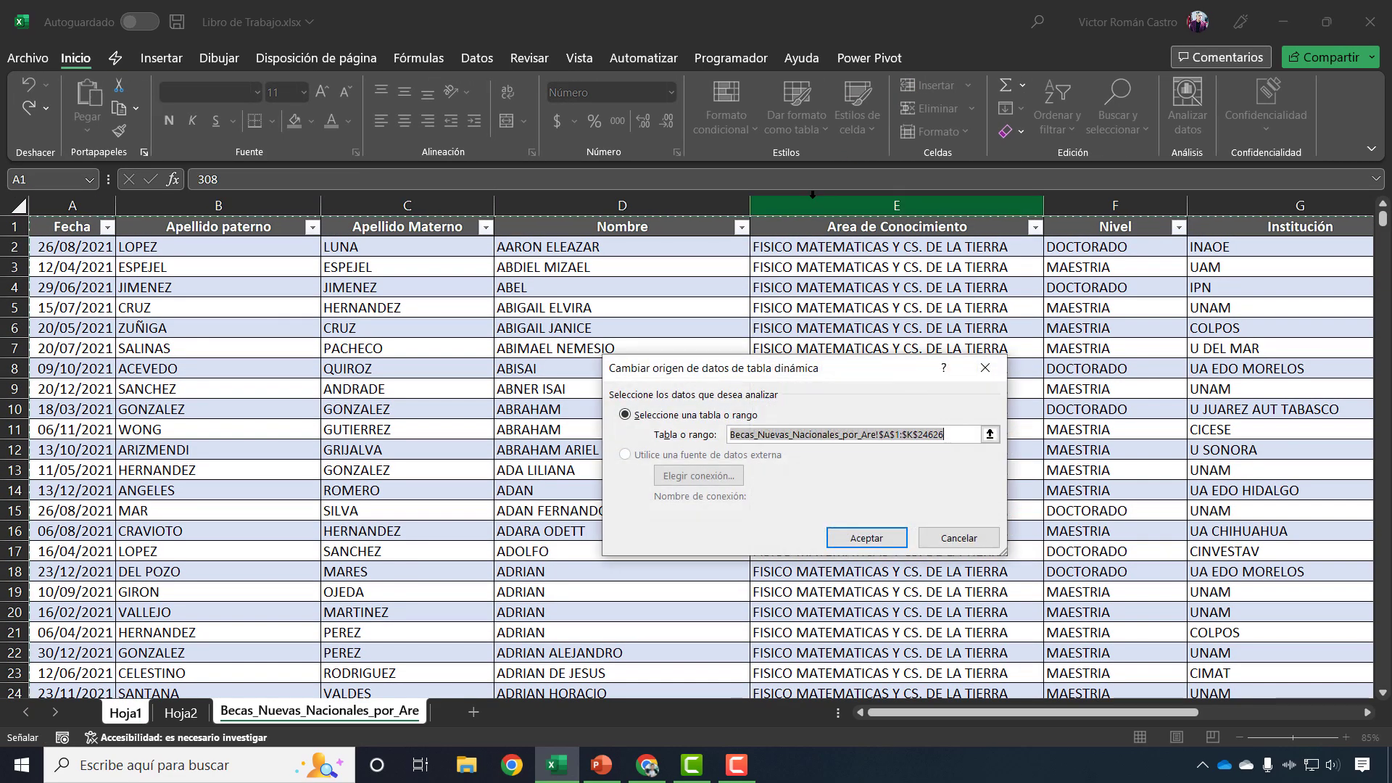
{"action": "key", "text": "BackSpace"}
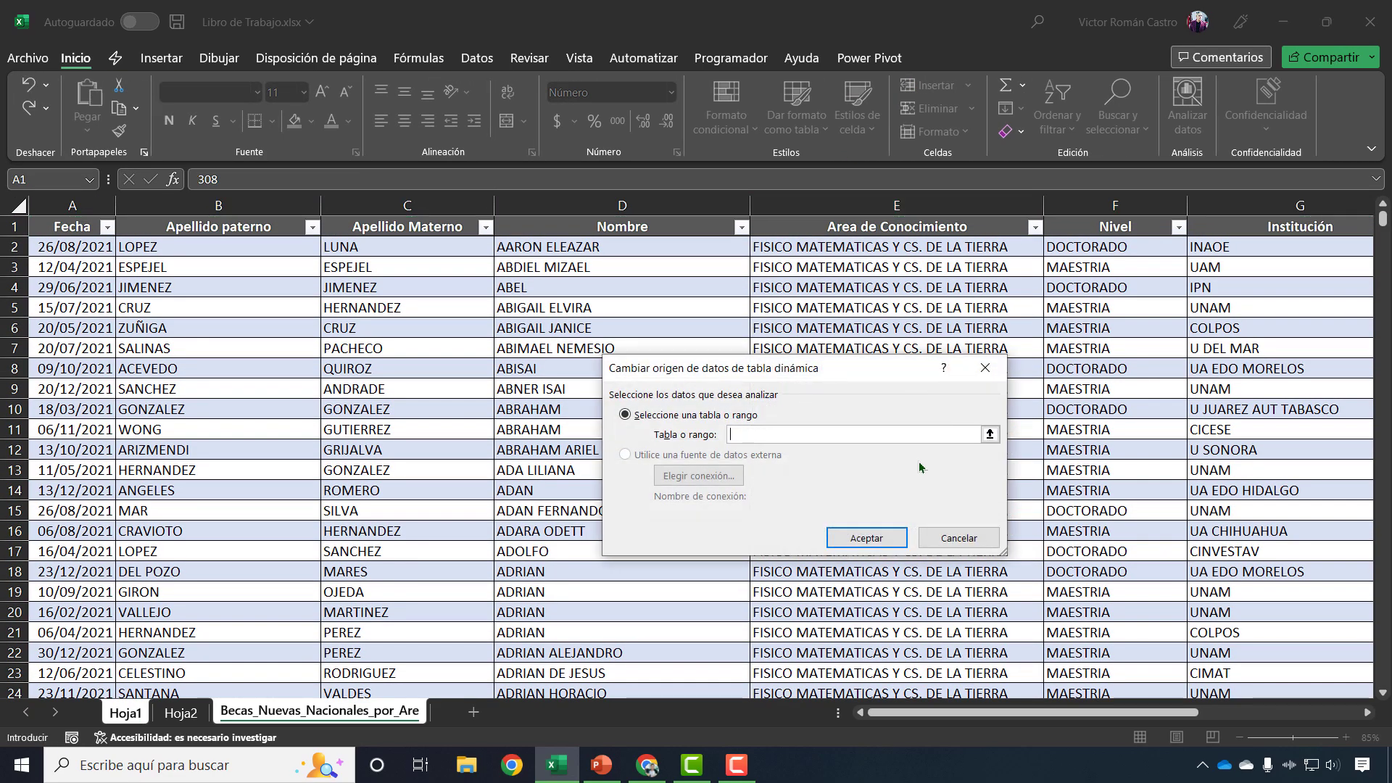
{"action": "left_click", "coordinate": [425, 319]}
{"action": "key", "text": "ctrl+Home"}
{"action": "key", "text": "ctrl+shift+Right"}
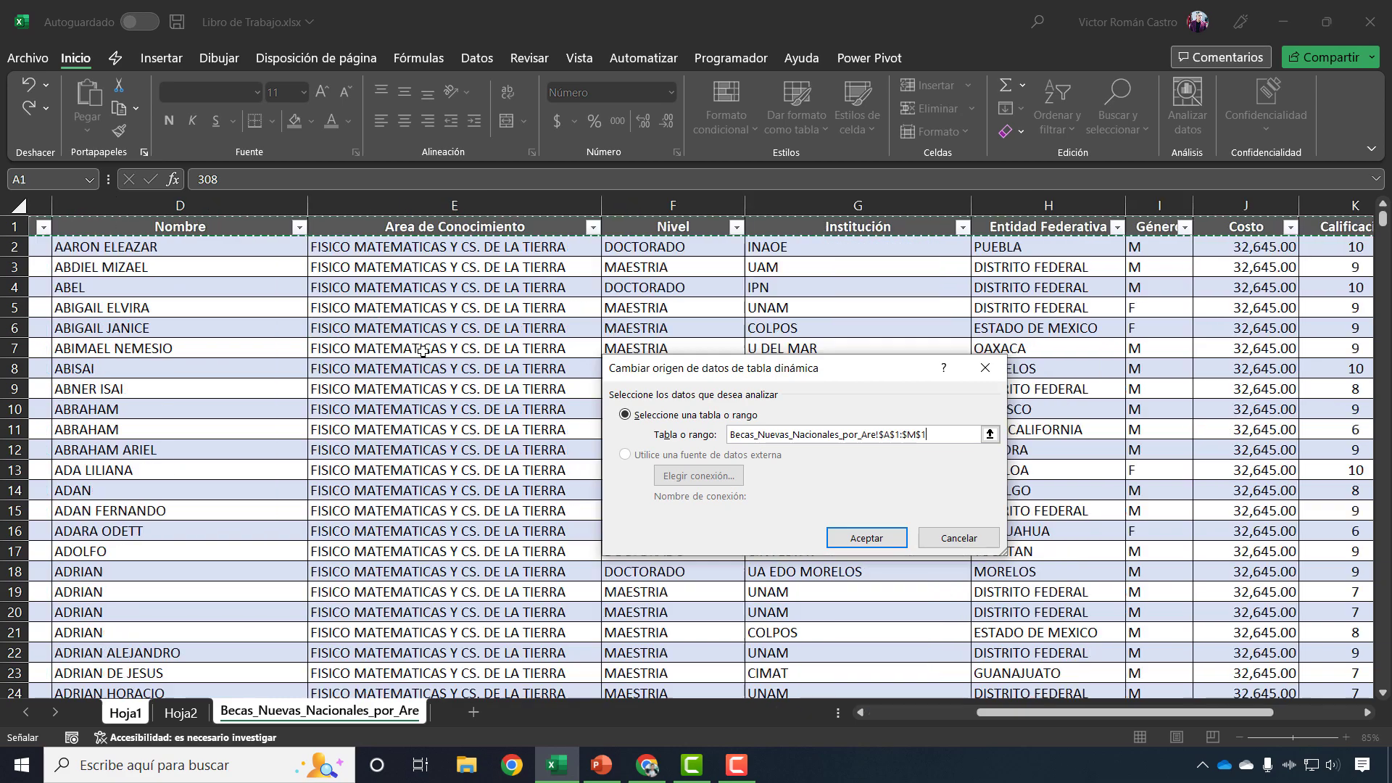
{"action": "key", "text": "ctrl+shift+Down"}
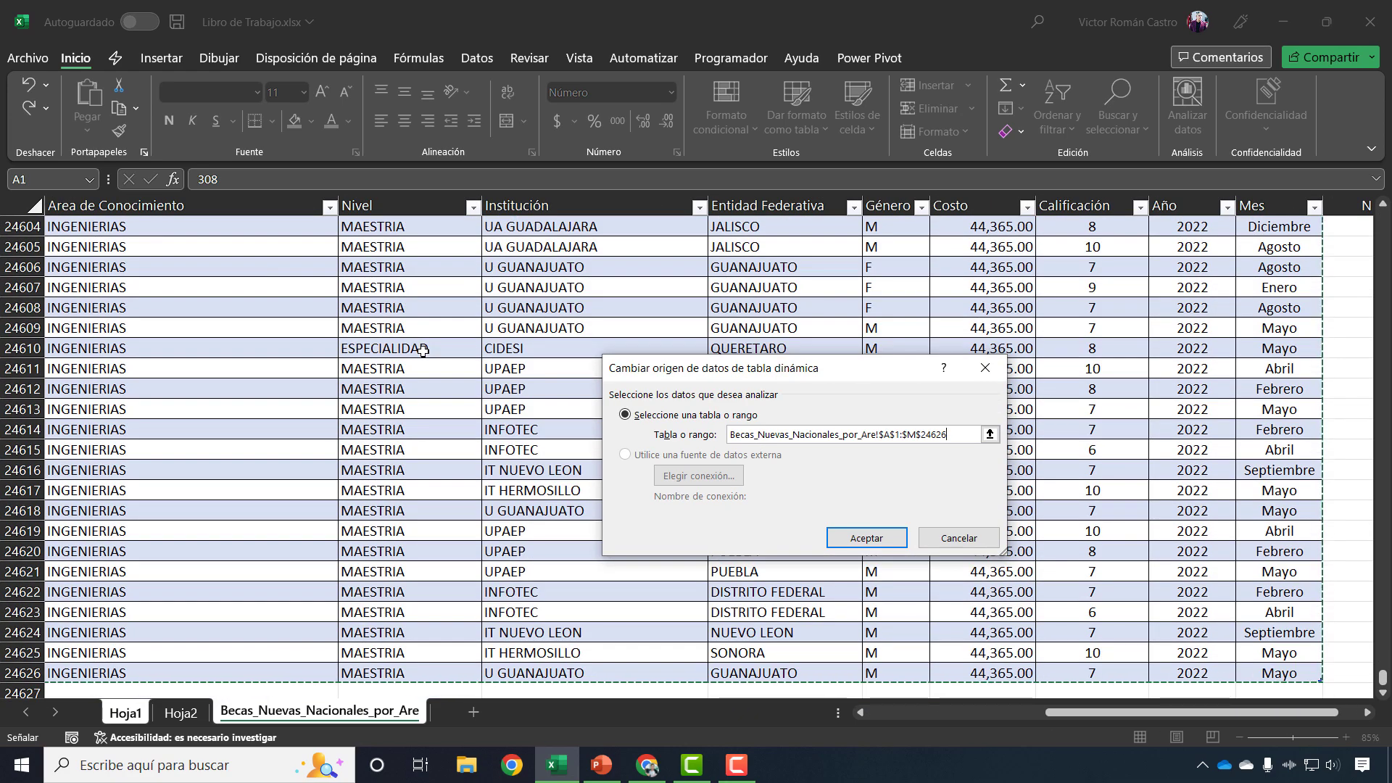
{"action": "left_click", "coordinate": [877, 539]}
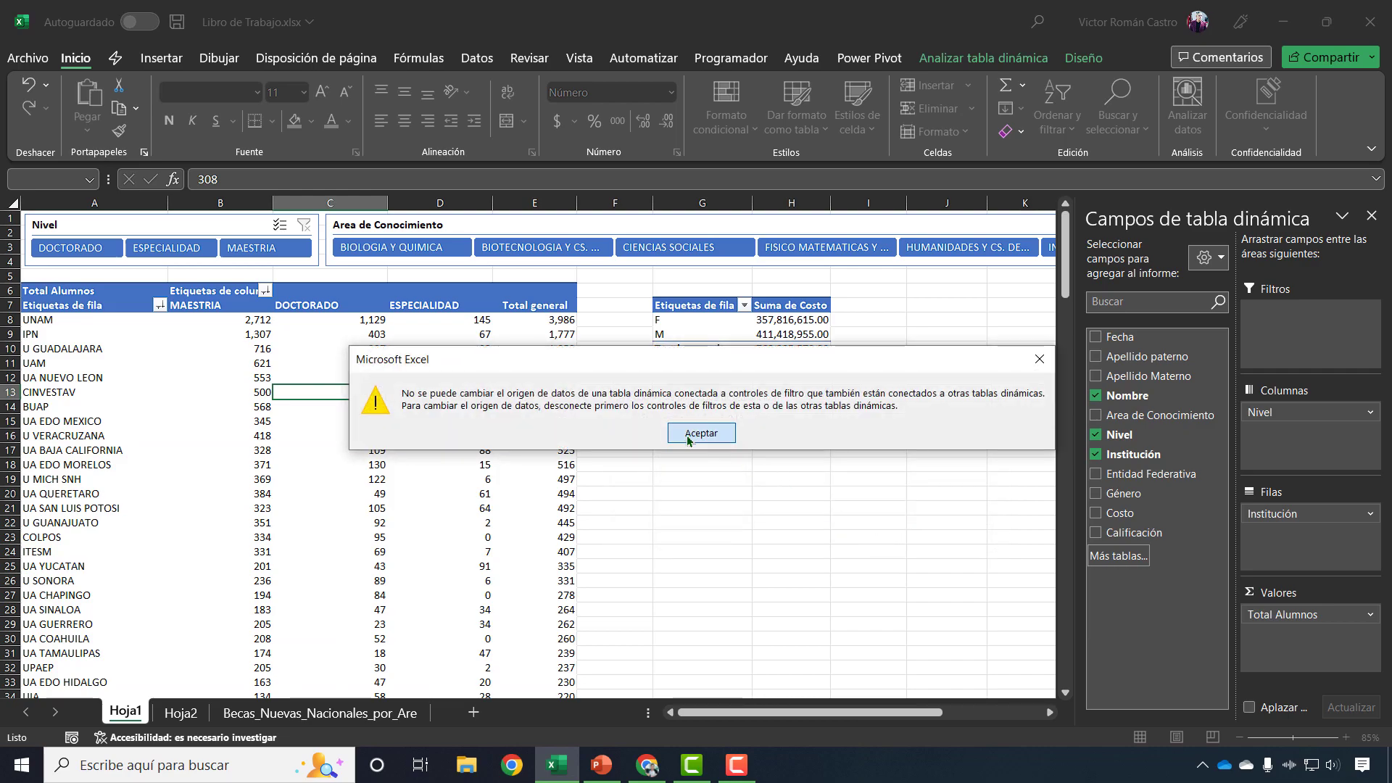
{"action": "left_click", "coordinate": [687, 439]}
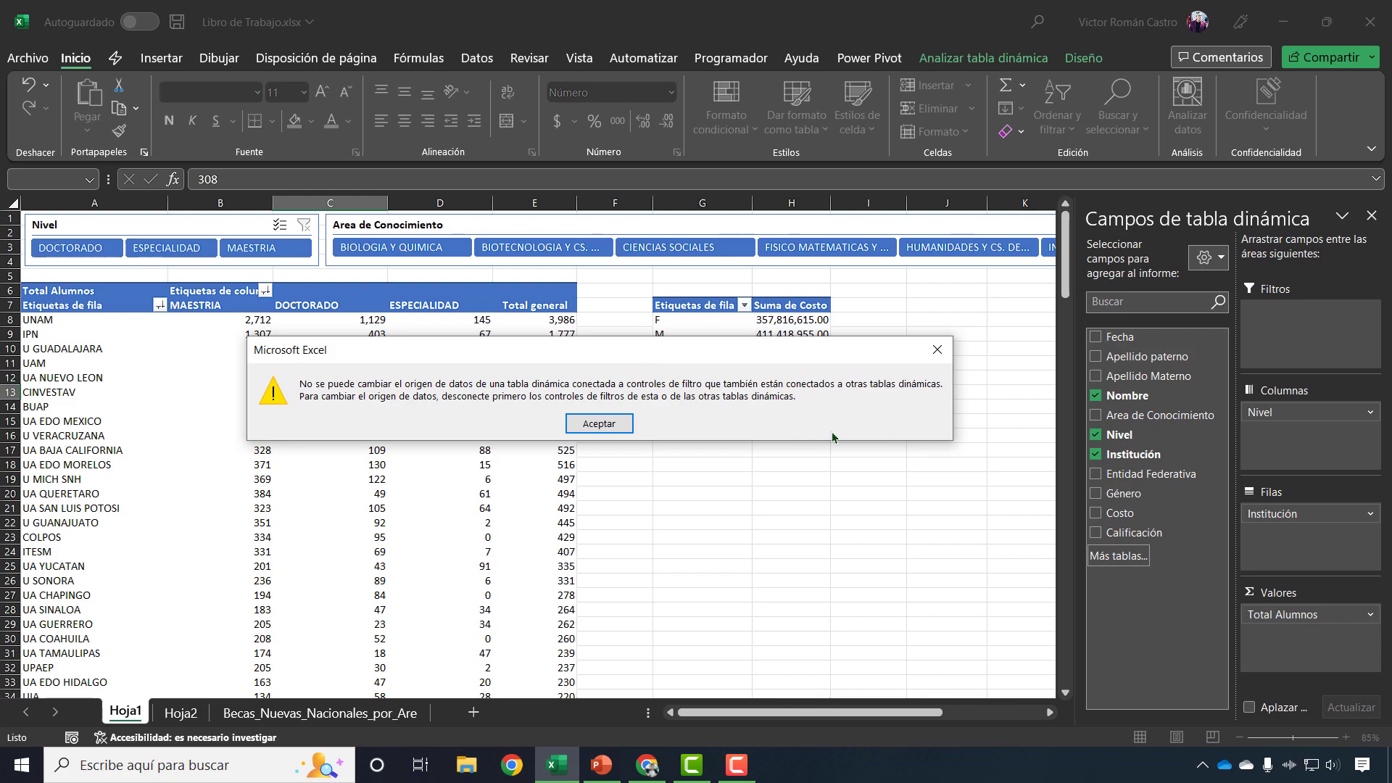
{"action": "left_click", "coordinate": [598, 425]}
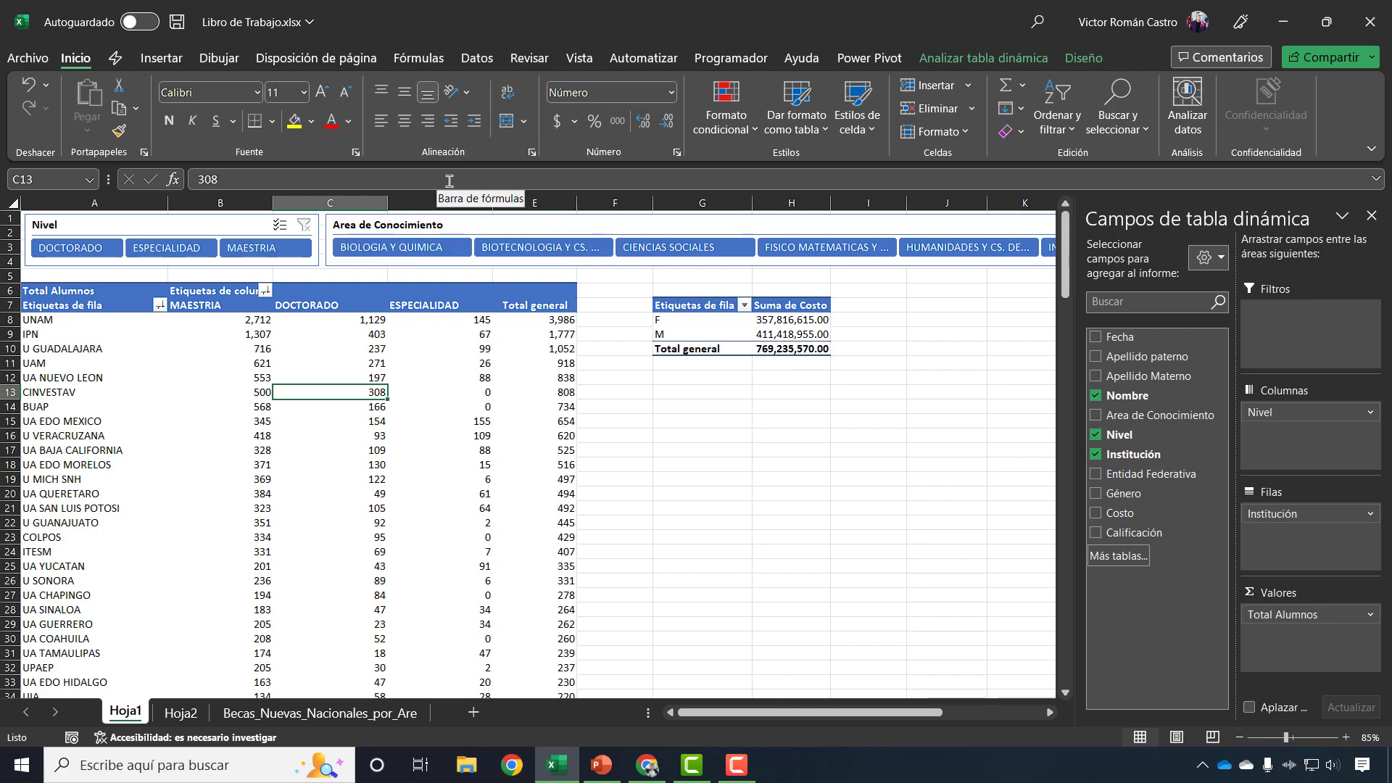
Step: Delete the Area de Conocimiento and Nivel slicers from the Hoja1 sheet
{"action": "left_click", "coordinate": [500, 225]}
{"action": "key", "text": "Delete"}
{"action": "left_click", "coordinate": [232, 222]}
{"action": "key", "text": "Delete"}
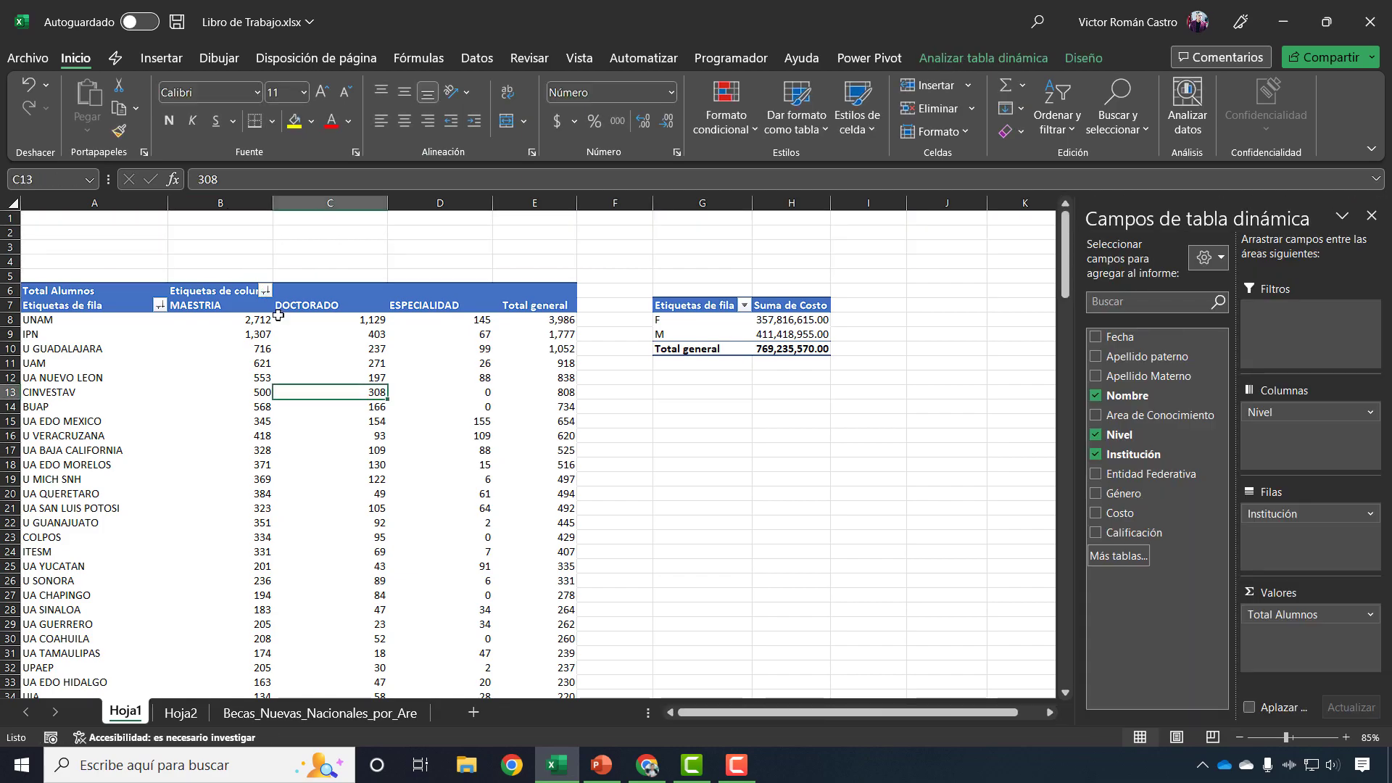
Step: Change the Total Alumnos pivot table's source to A1:M24626 of the Becas_Nuevas_Nacionales_por_Are sheet, and check the resulting source reference
{"action": "right_click", "coordinate": [328, 352]}
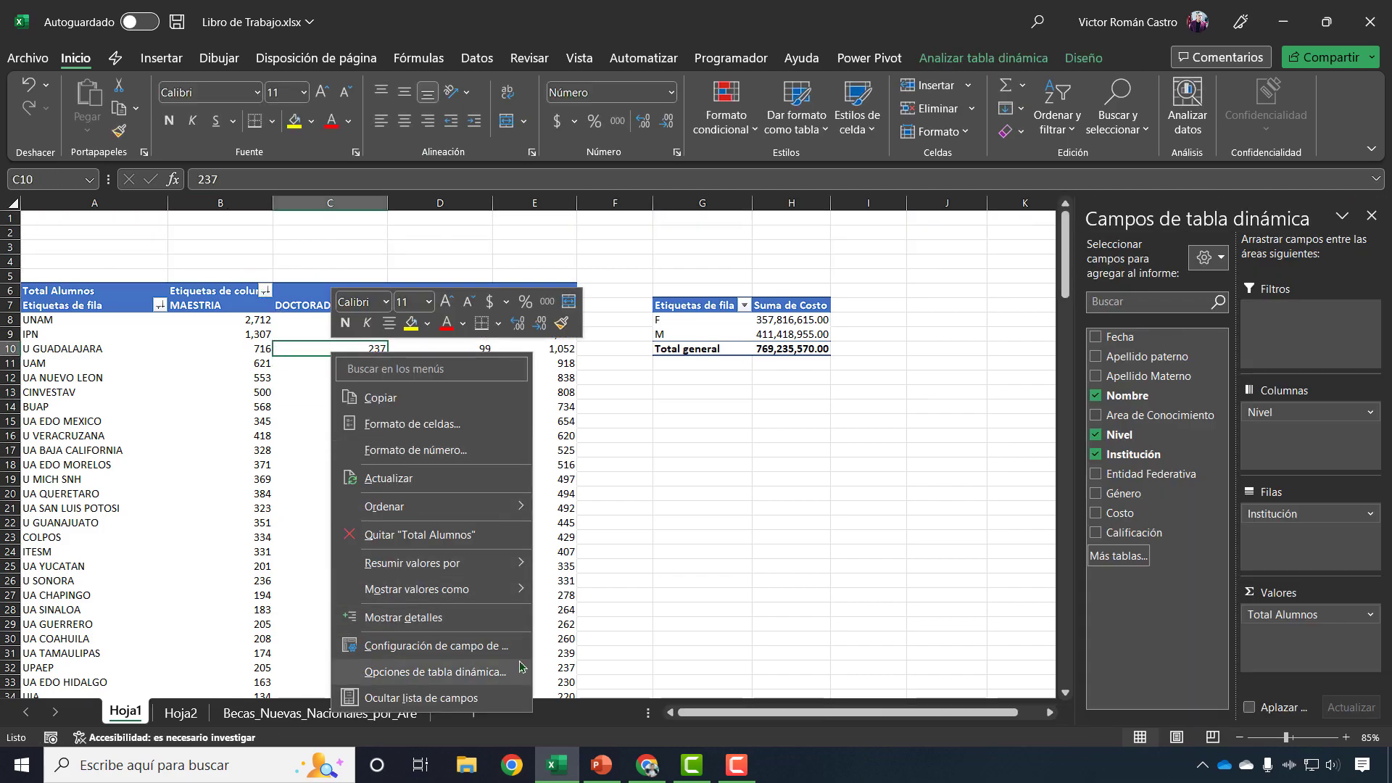
{"action": "left_click", "coordinate": [983, 57]}
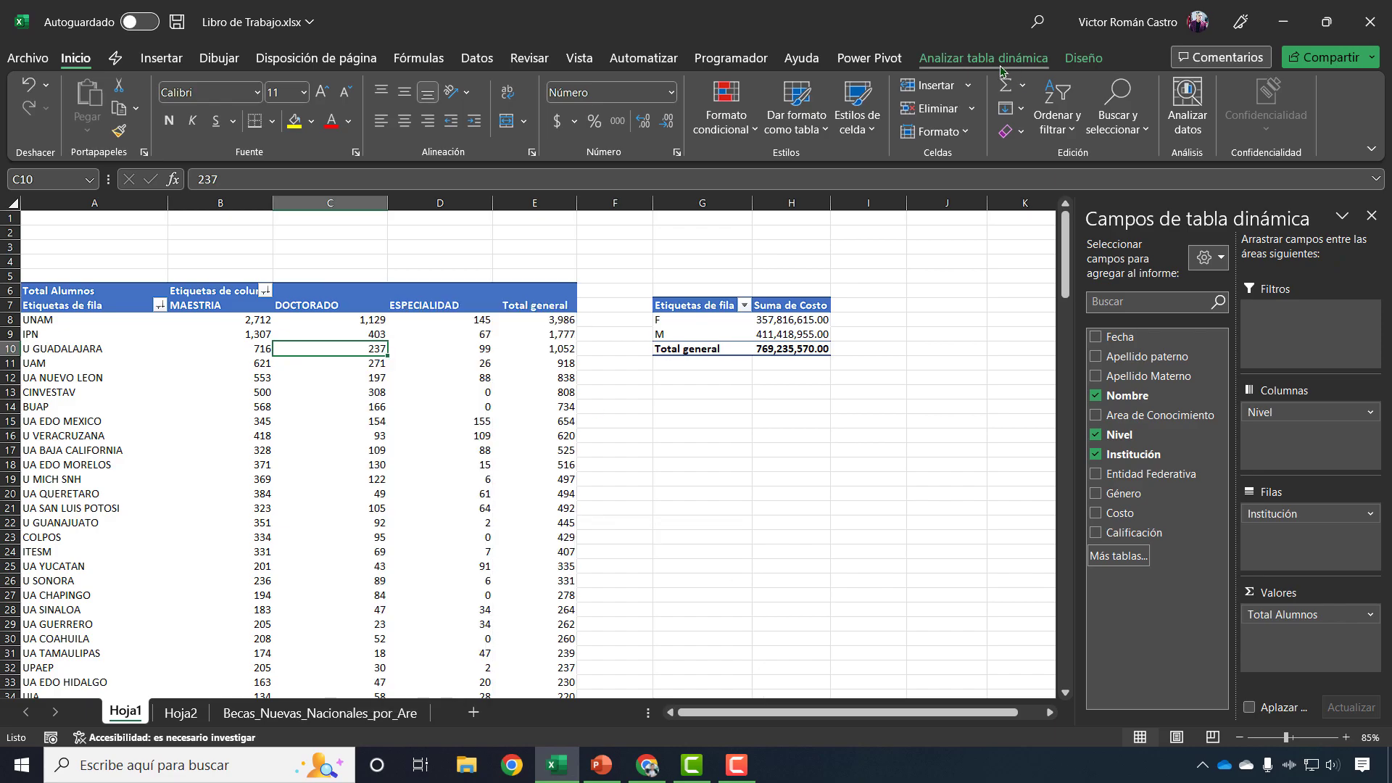
{"action": "left_click", "coordinate": [870, 105]}
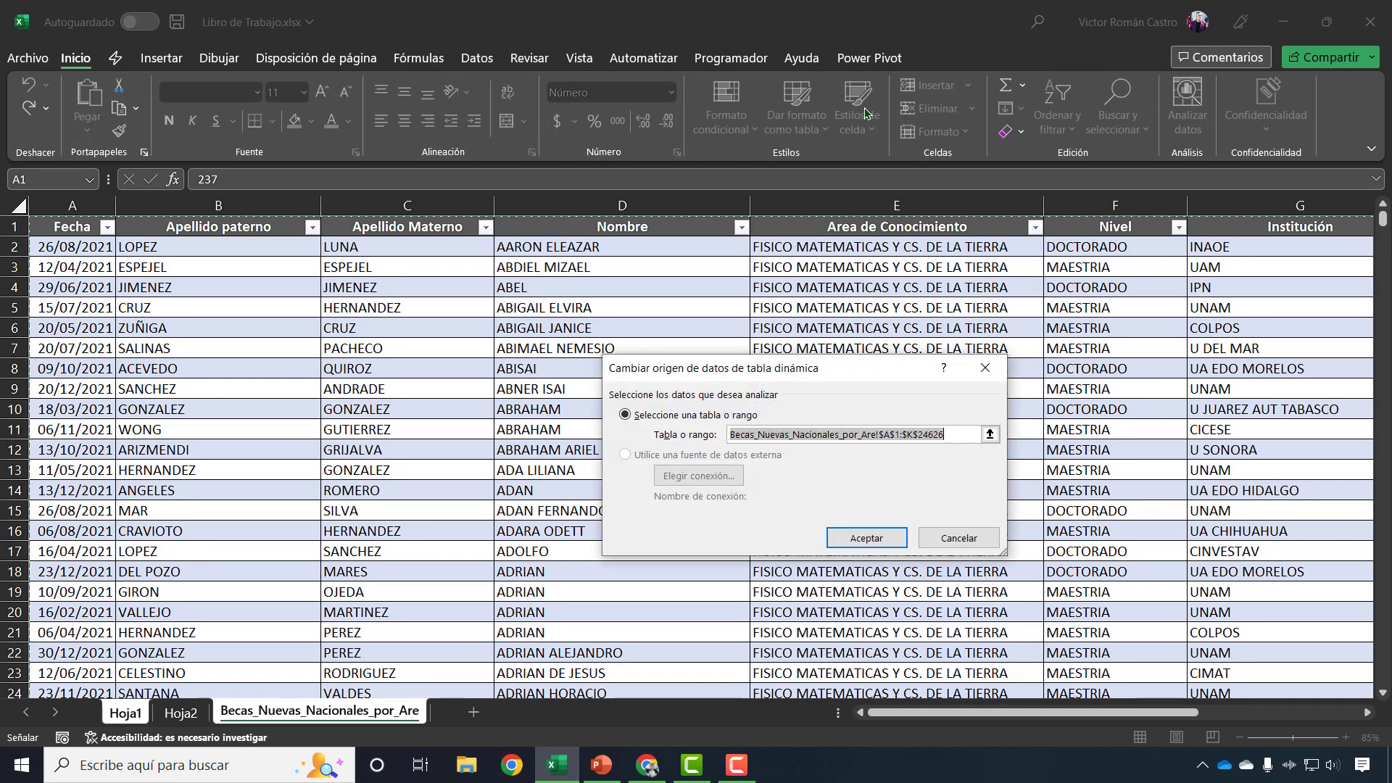
{"action": "key", "text": "ctrl+shift+End"}
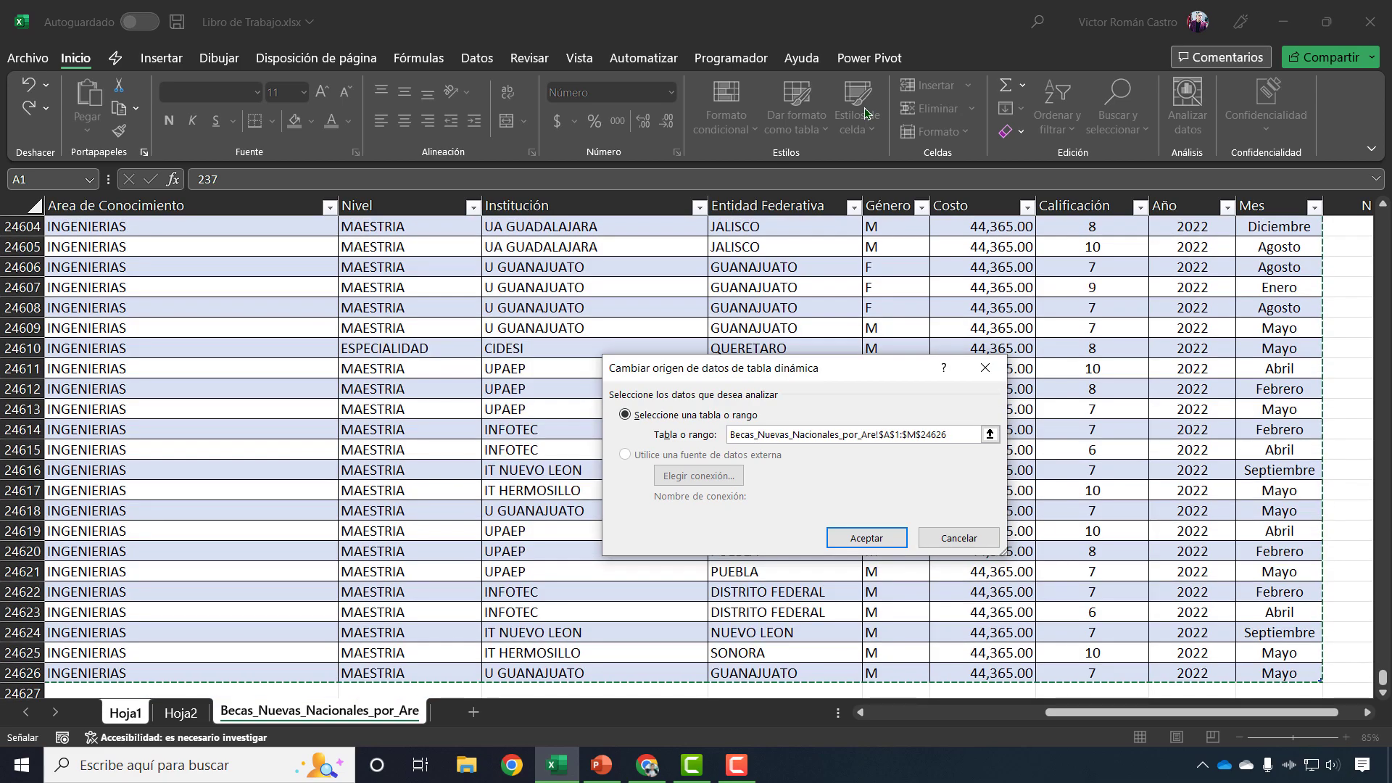
{"action": "key", "text": "Return"}
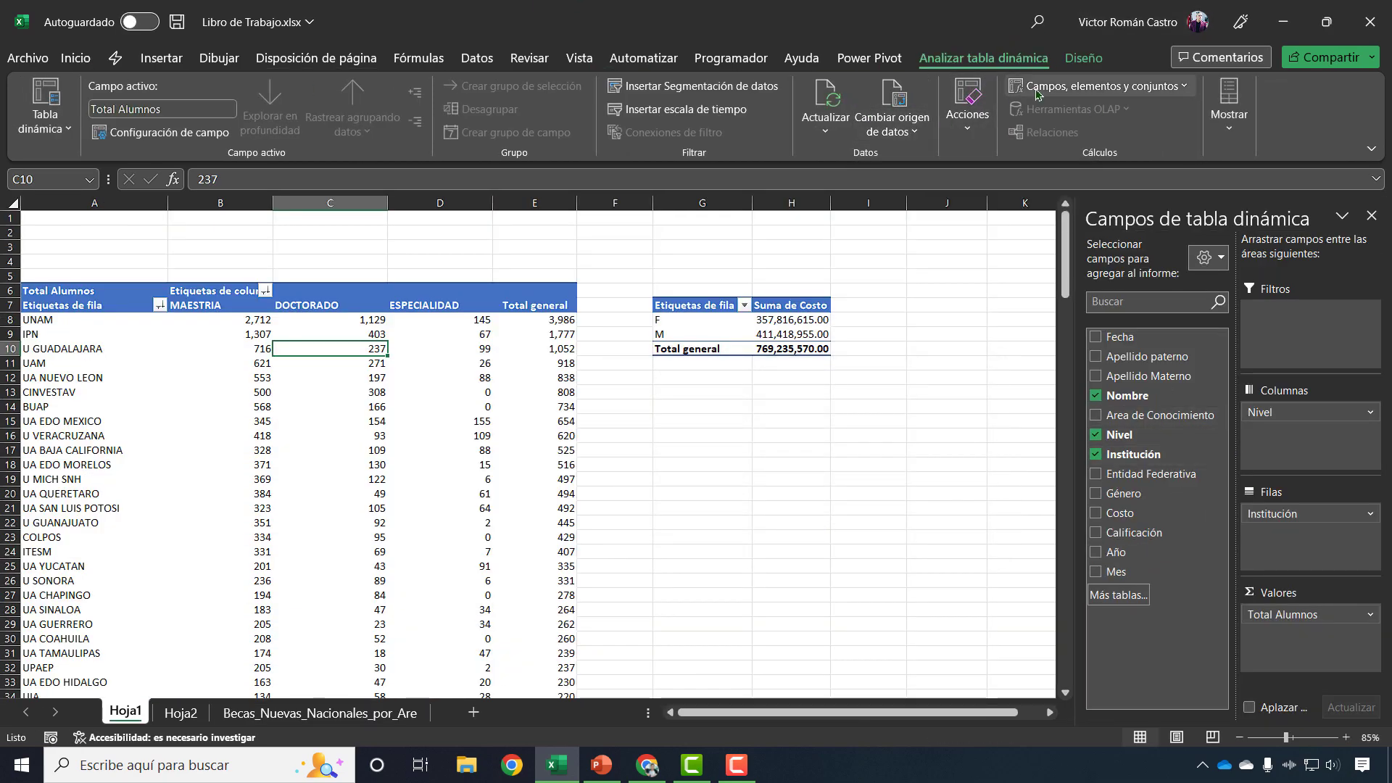
{"action": "left_click", "coordinate": [877, 98]}
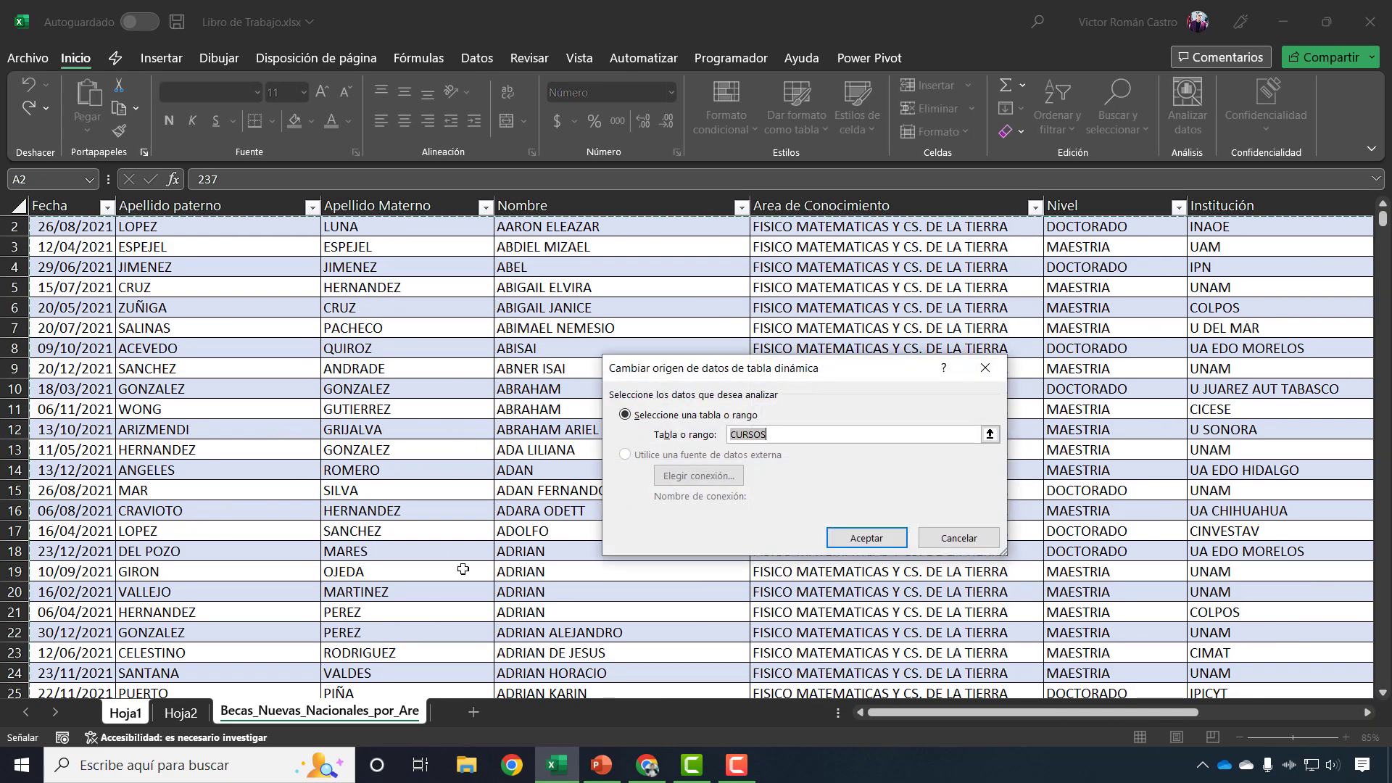
{"action": "left_click", "coordinate": [865, 538]}
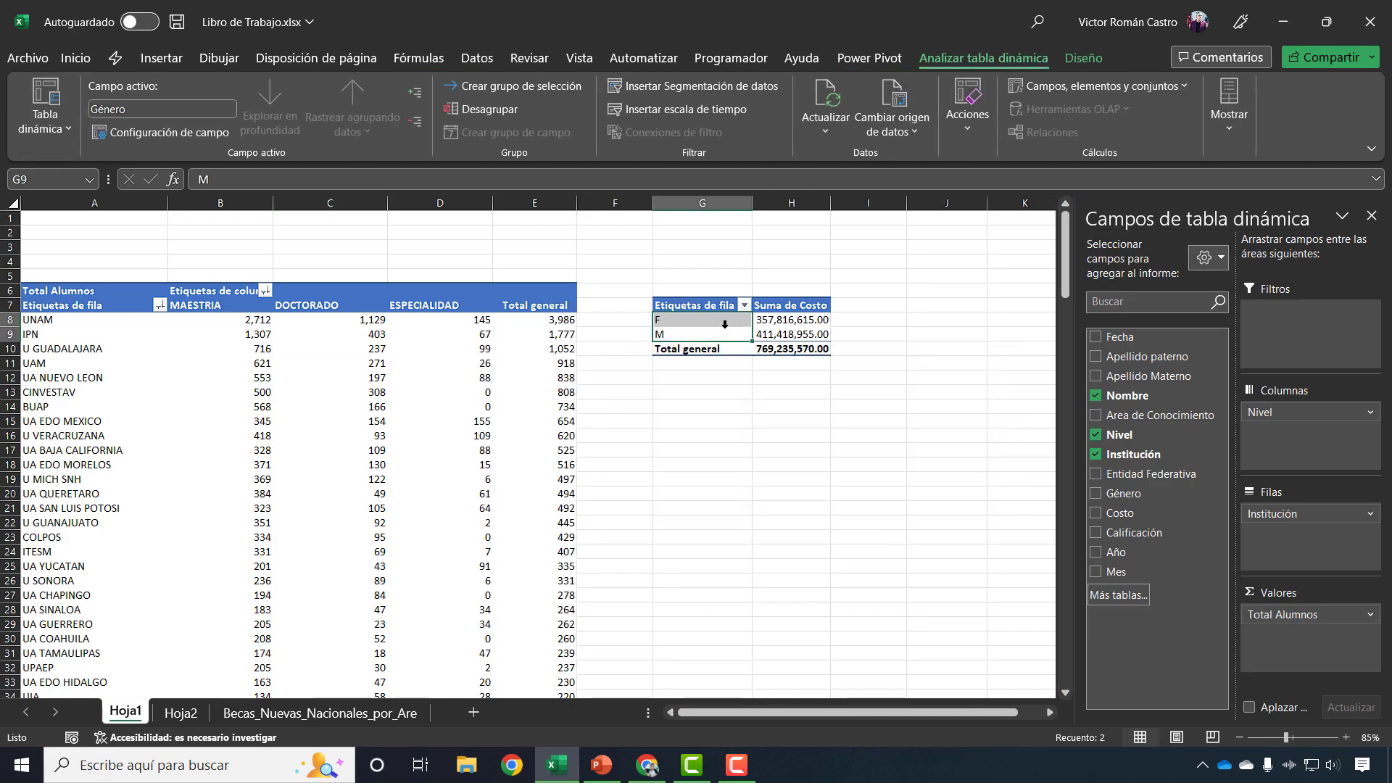
Step: Change the source of the Suma de Costo pivot table by gender to A1:M24626 of the scholarship data, and check its source reference
{"action": "left_click", "coordinate": [892, 98]}
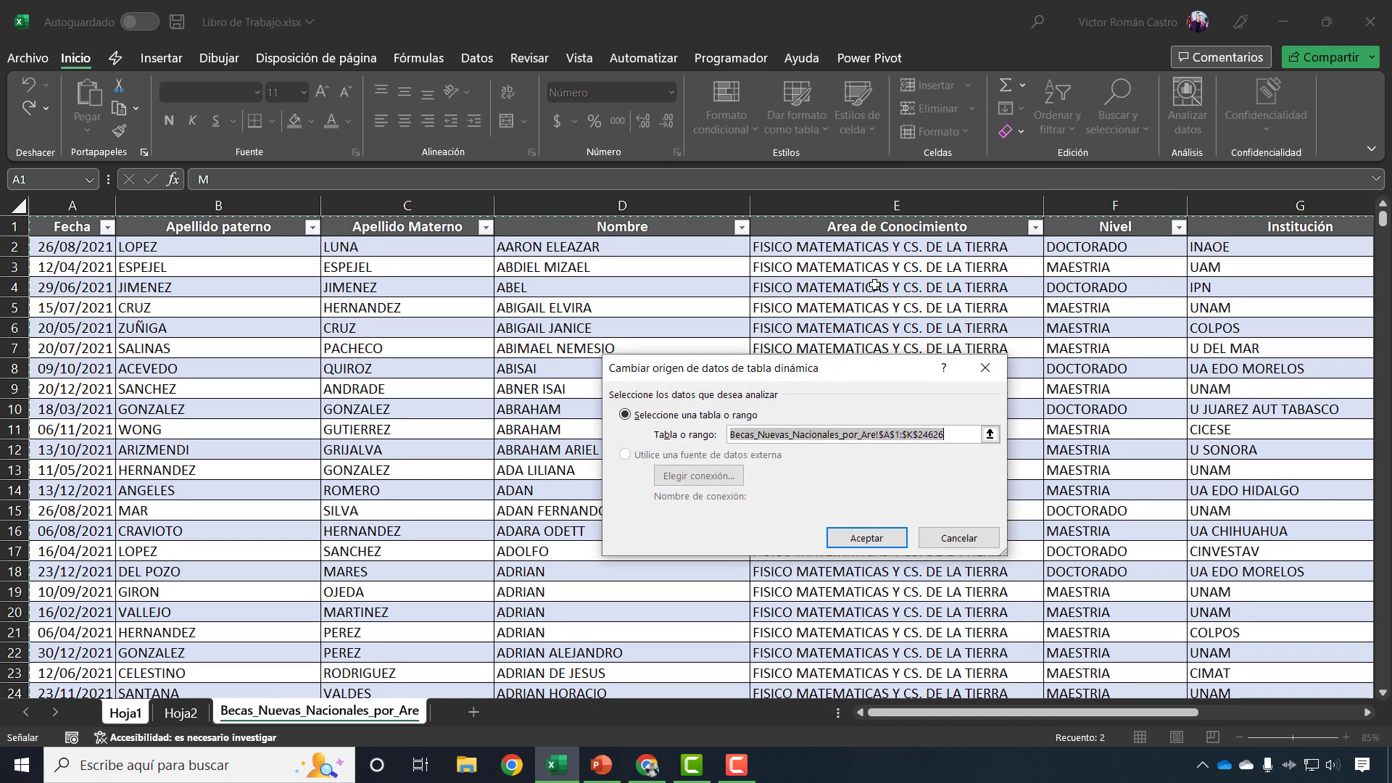
{"action": "left_click", "coordinate": [260, 411]}
{"action": "key", "text": "ctrl+Home"}
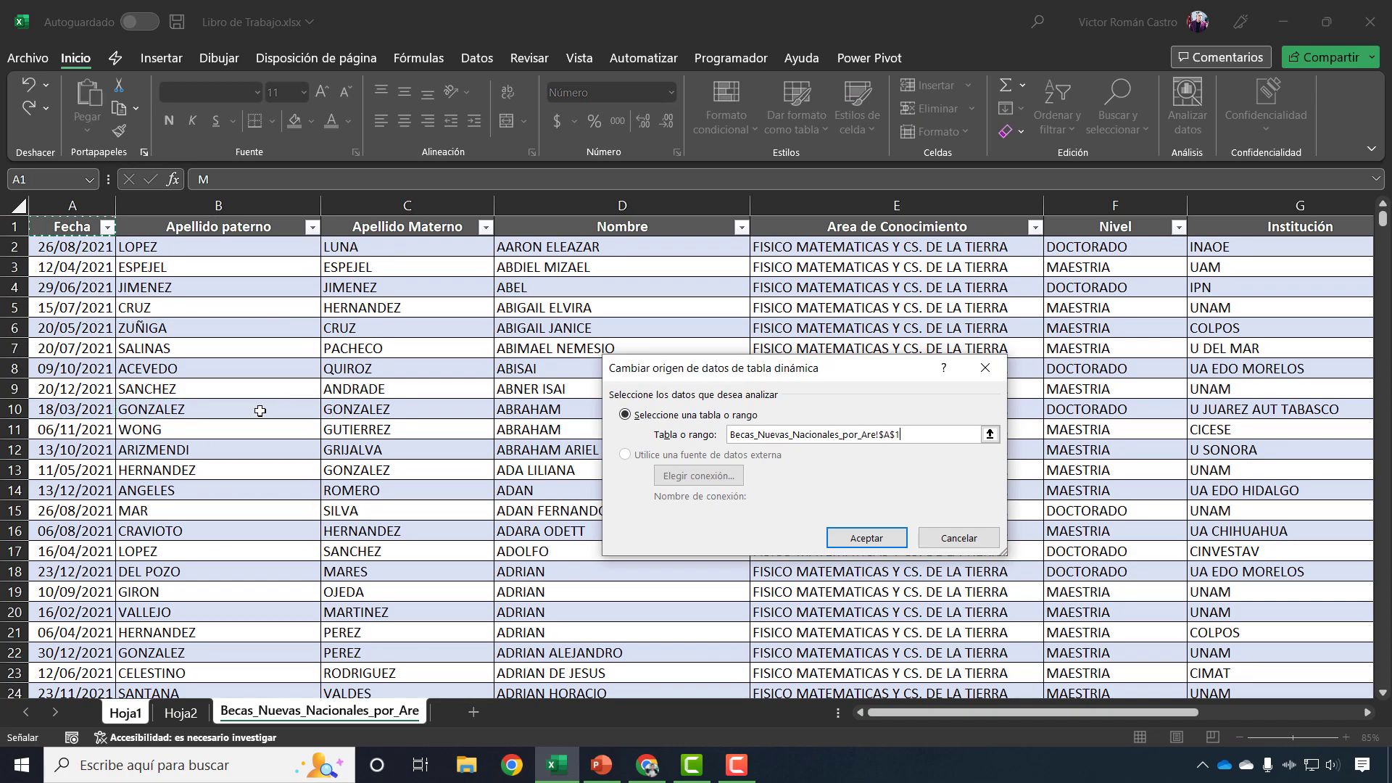
{"action": "key", "text": "ctrl+shift+Right"}
{"action": "key", "text": "ctrl+shift+Down"}
{"action": "key", "text": "Return"}
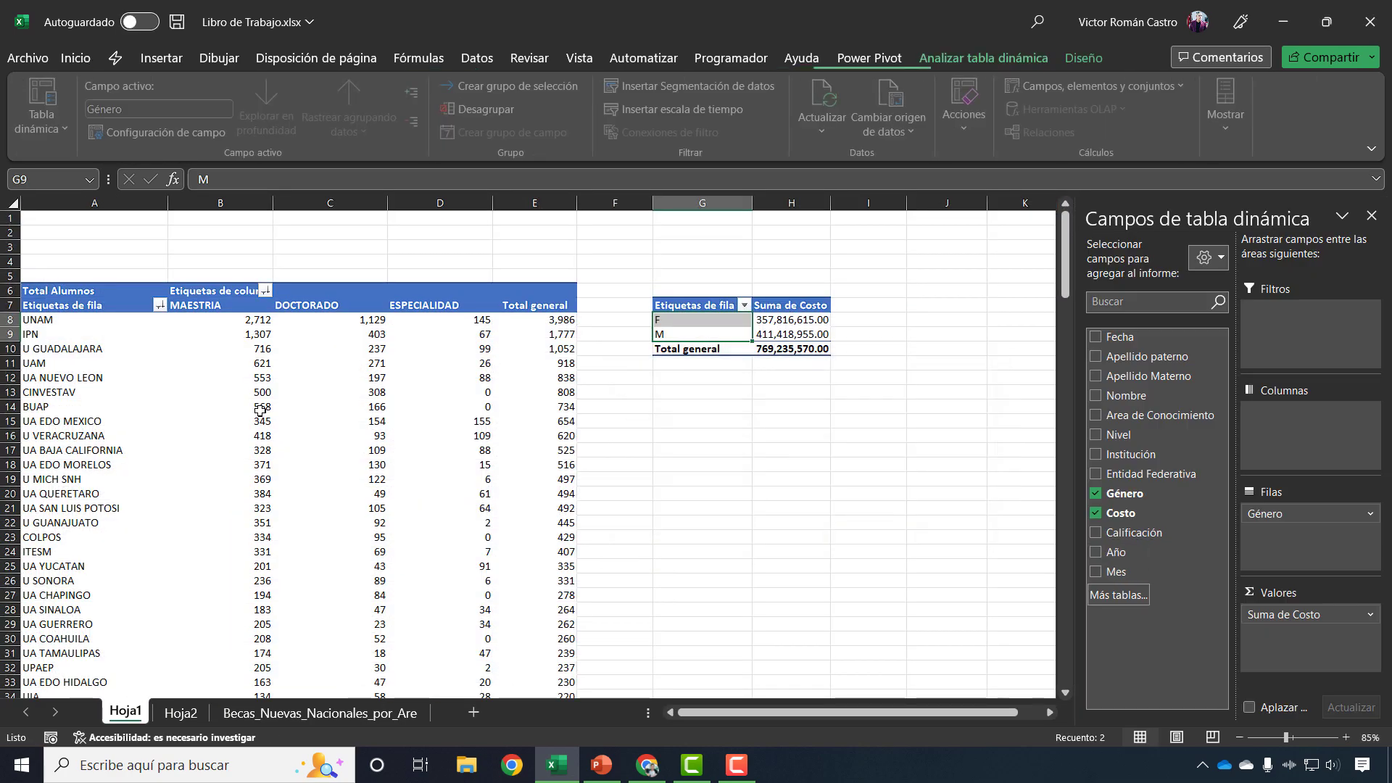
{"action": "left_click", "coordinate": [859, 101]}
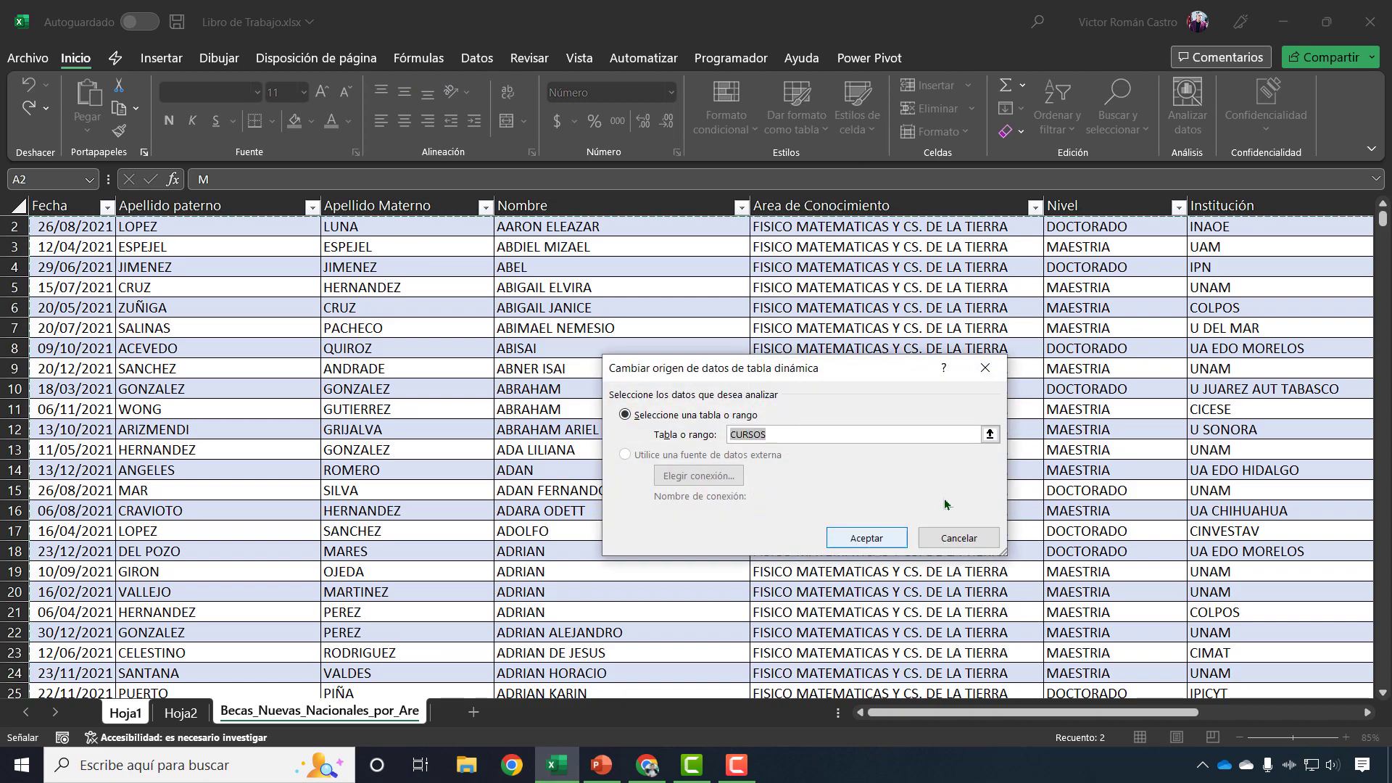
{"action": "left_click", "coordinate": [870, 537]}
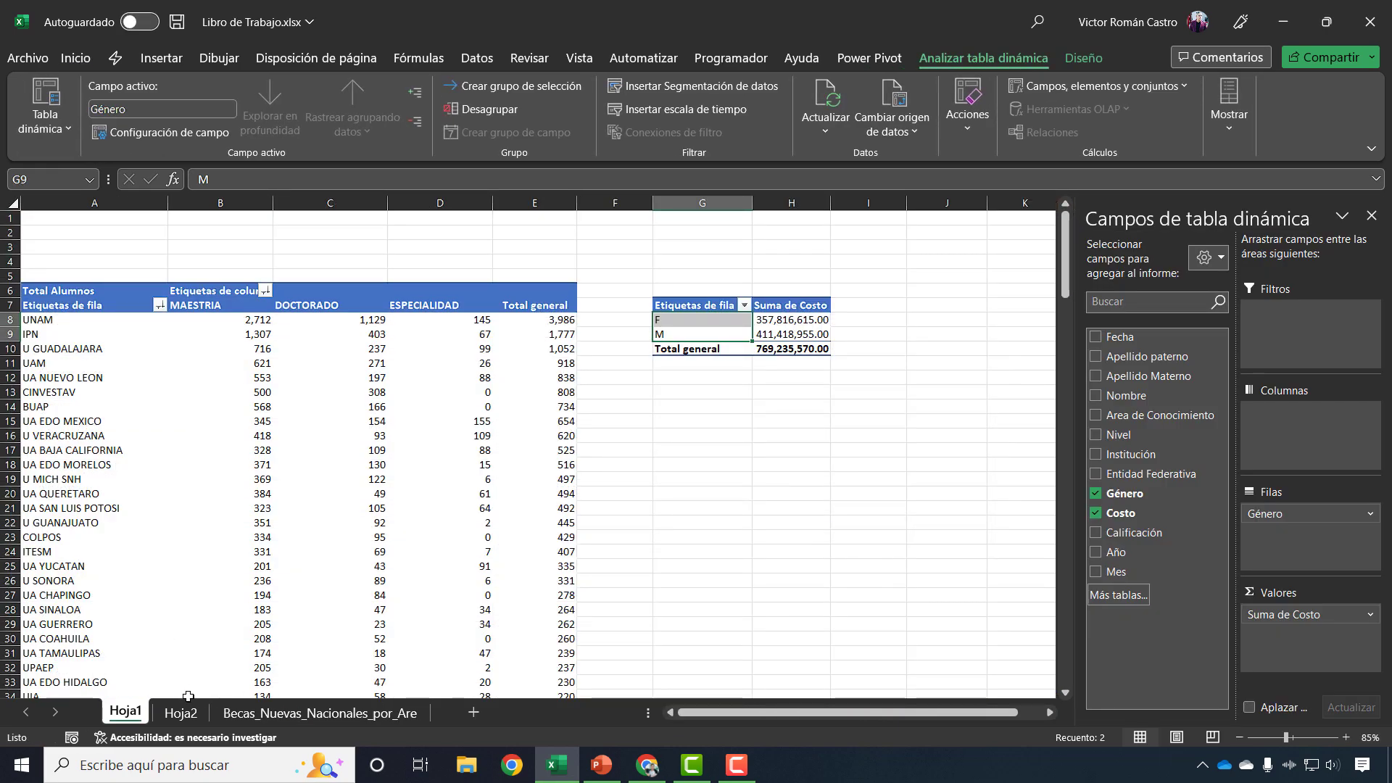
Step: Copy the last 12 records of the CURSOS table, rows 24615 to 24626, across all columns on the Becas_Nuevas_Nacionales_por_Are sheet
{"action": "left_click", "coordinate": [269, 714]}
{"action": "key", "text": "ctrl+Down"}
{"action": "key", "text": "Down"}
{"action": "key", "text": "Up"}
{"action": "key", "text": "shift+Up"}
{"action": "key", "text": "shift+Up"}
{"action": "key", "text": "shift+Up"}
{"action": "key", "text": "shift+Up"}
{"action": "key", "text": "shift+Up"}
{"action": "key", "text": "shift+Up"}
{"action": "key", "text": "shift+Up"}
{"action": "key", "text": "shift+Up"}
{"action": "key", "text": "shift+Up"}
{"action": "key", "text": "shift+Up"}
{"action": "key", "text": "shift+Up"}
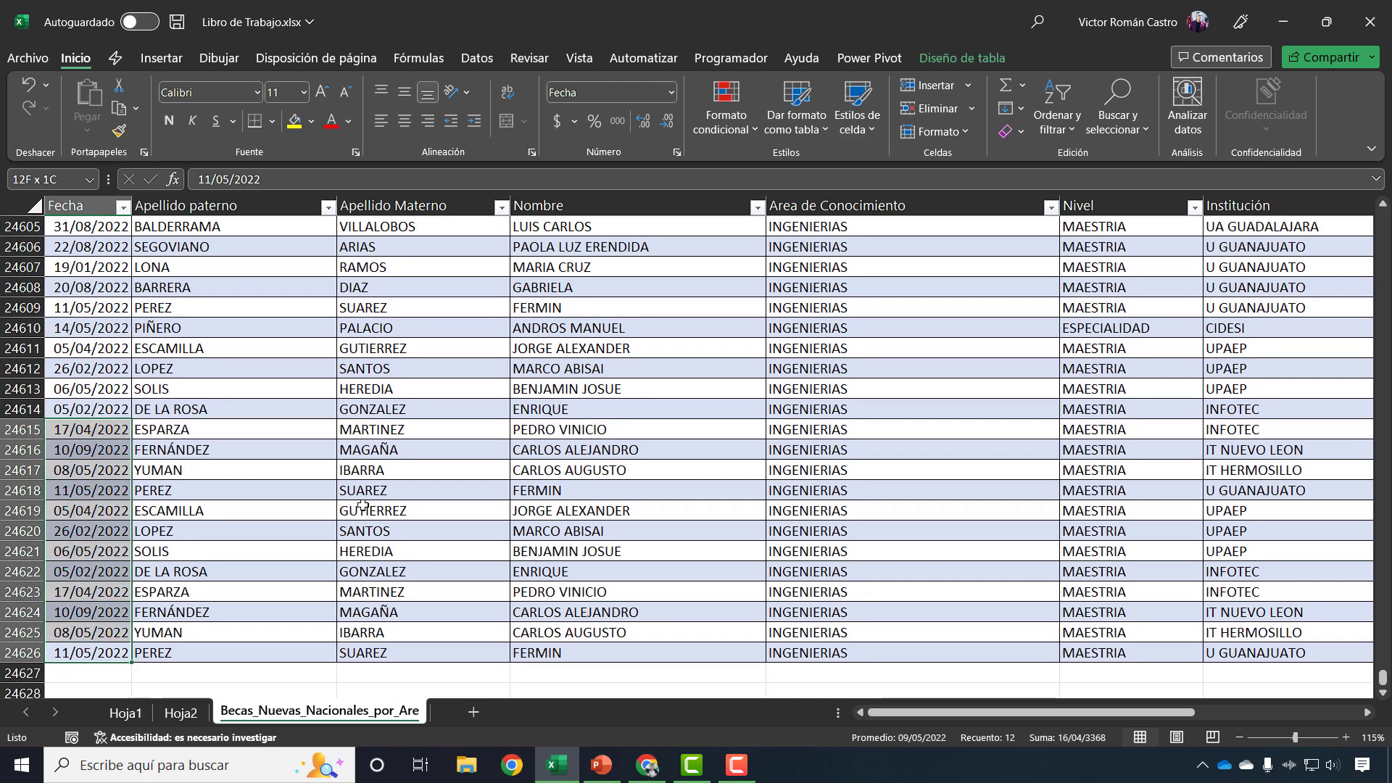
{"action": "key", "text": "ctrl+shift+Right"}
{"action": "key", "text": "ctrl+c"}
Step: Paste the copied records directly below the CURSOS table, starting at cell A24627
{"action": "key", "text": "ctrl+Down"}
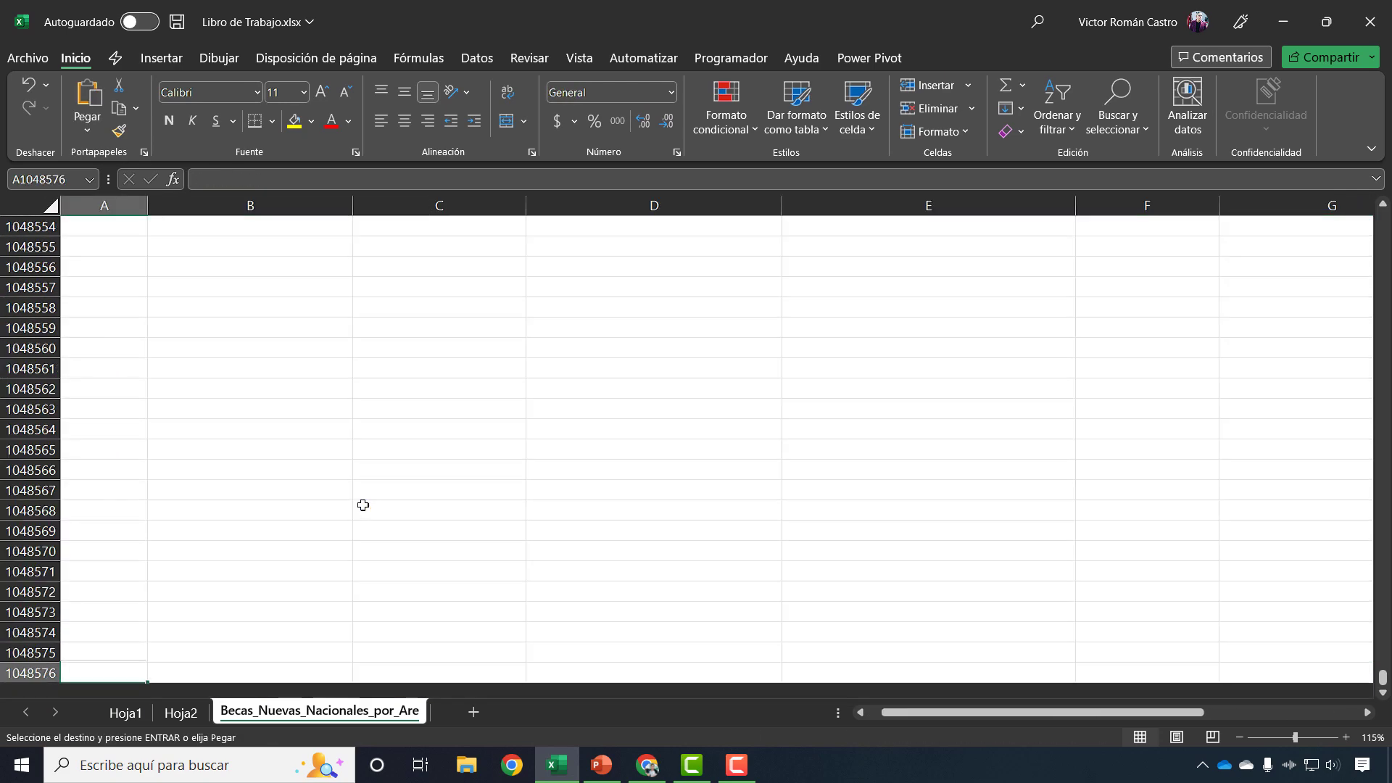
{"action": "key", "text": "ctrl+Up"}
{"action": "key", "text": "ctrl+Up"}
{"action": "key", "text": "ctrl+Down"}
{"action": "key", "text": "Down"}
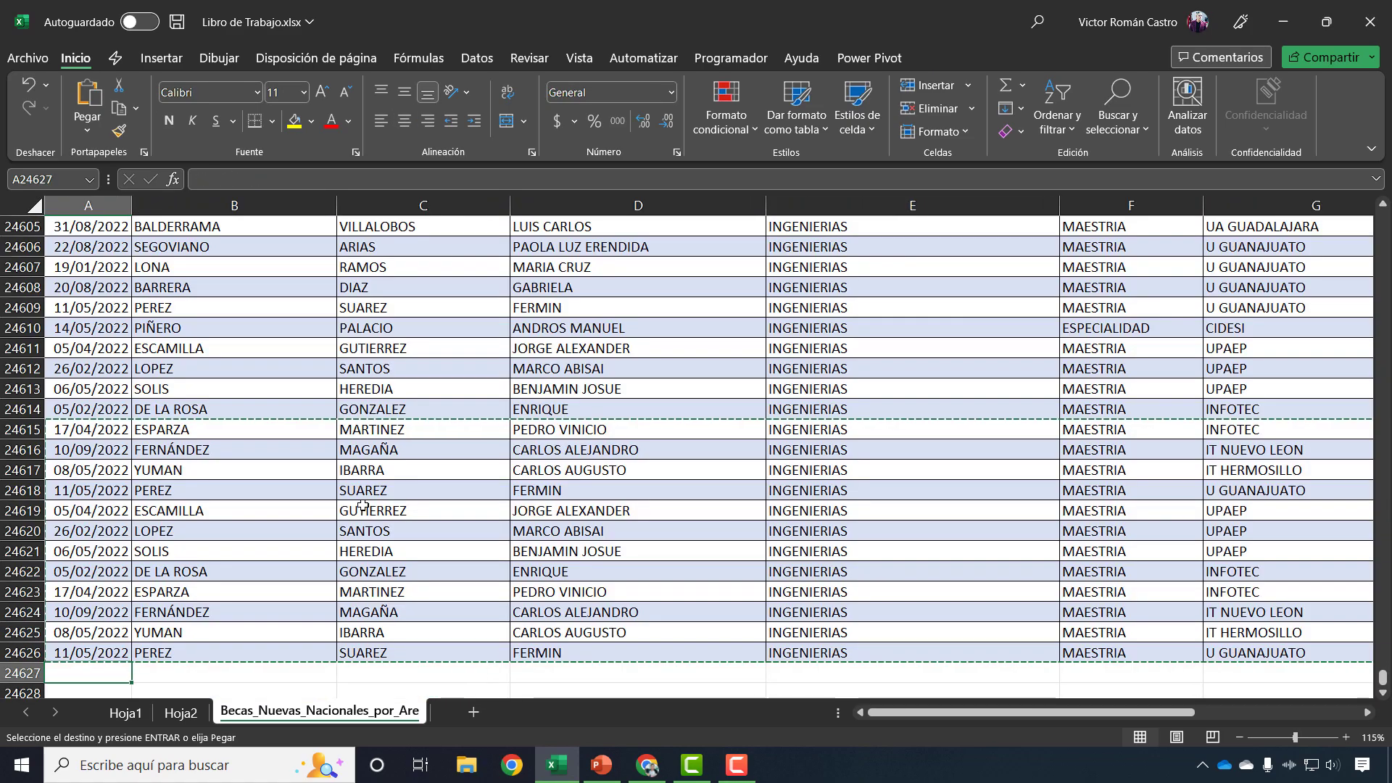
{"action": "scroll", "coordinate": [290, 435], "scroll_direction": "down", "scroll_amount": 7}
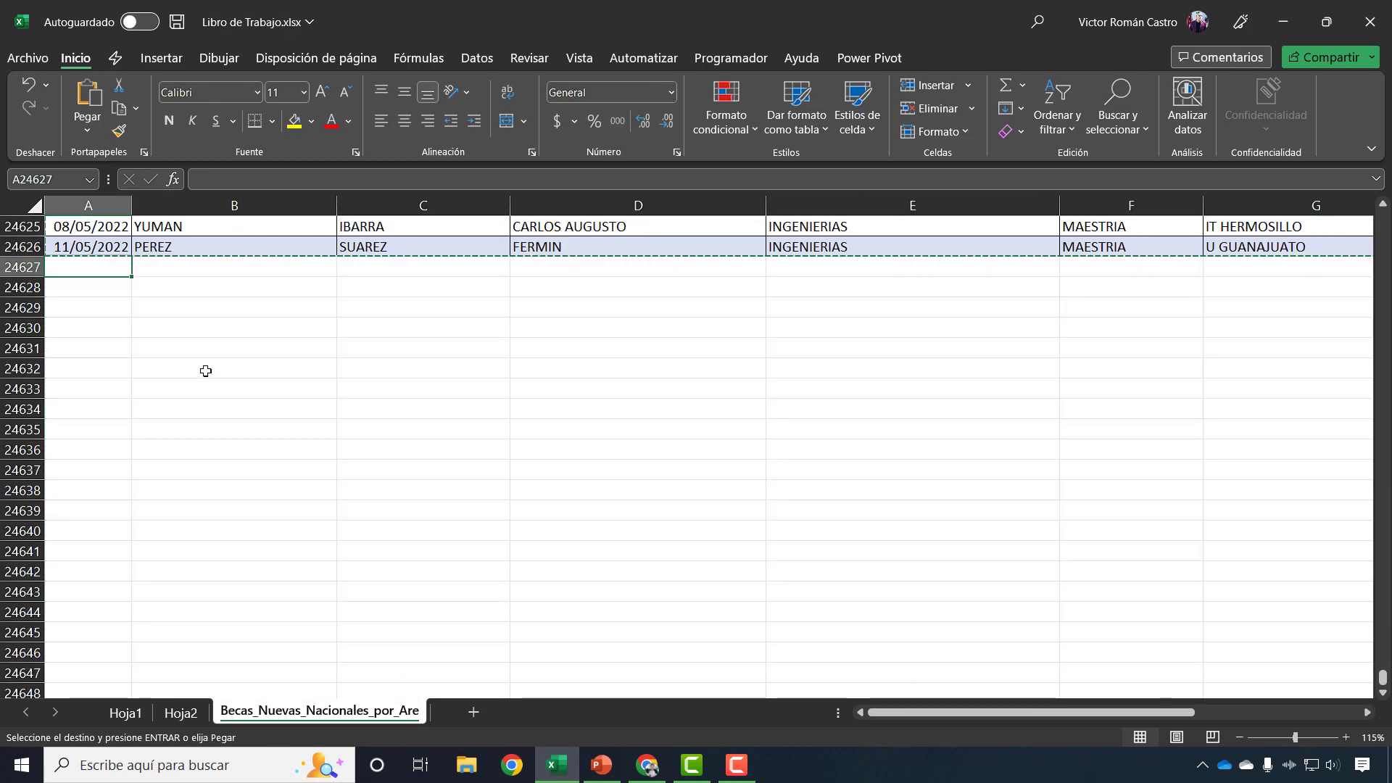
{"action": "right_click", "coordinate": [67, 270]}
{"action": "left_click", "coordinate": [151, 320]}
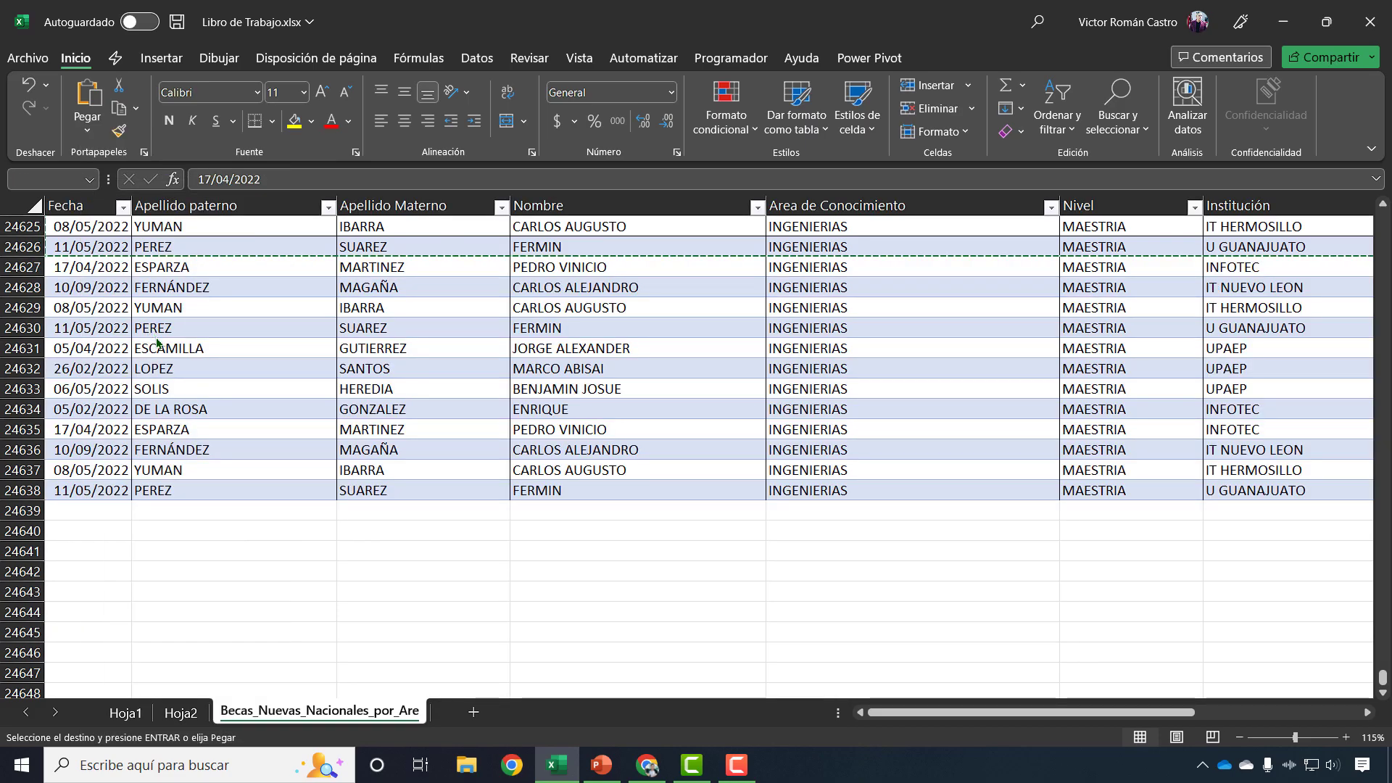
Step: Add a column headed Dia in N1 beside the table's Mes column, then delete column N
{"action": "left_click", "coordinate": [163, 293]}
{"action": "key", "text": "ctrl+Up"}
{"action": "key", "text": "ctrl+Right"}
{"action": "key", "text": "Right"}
{"action": "key", "text": "Right"}
{"action": "key", "text": "Right"}
{"action": "key", "text": "Left"}
{"action": "key", "text": "Left"}
{"action": "key", "text": "Left"}
{"action": "key", "text": "Right"}
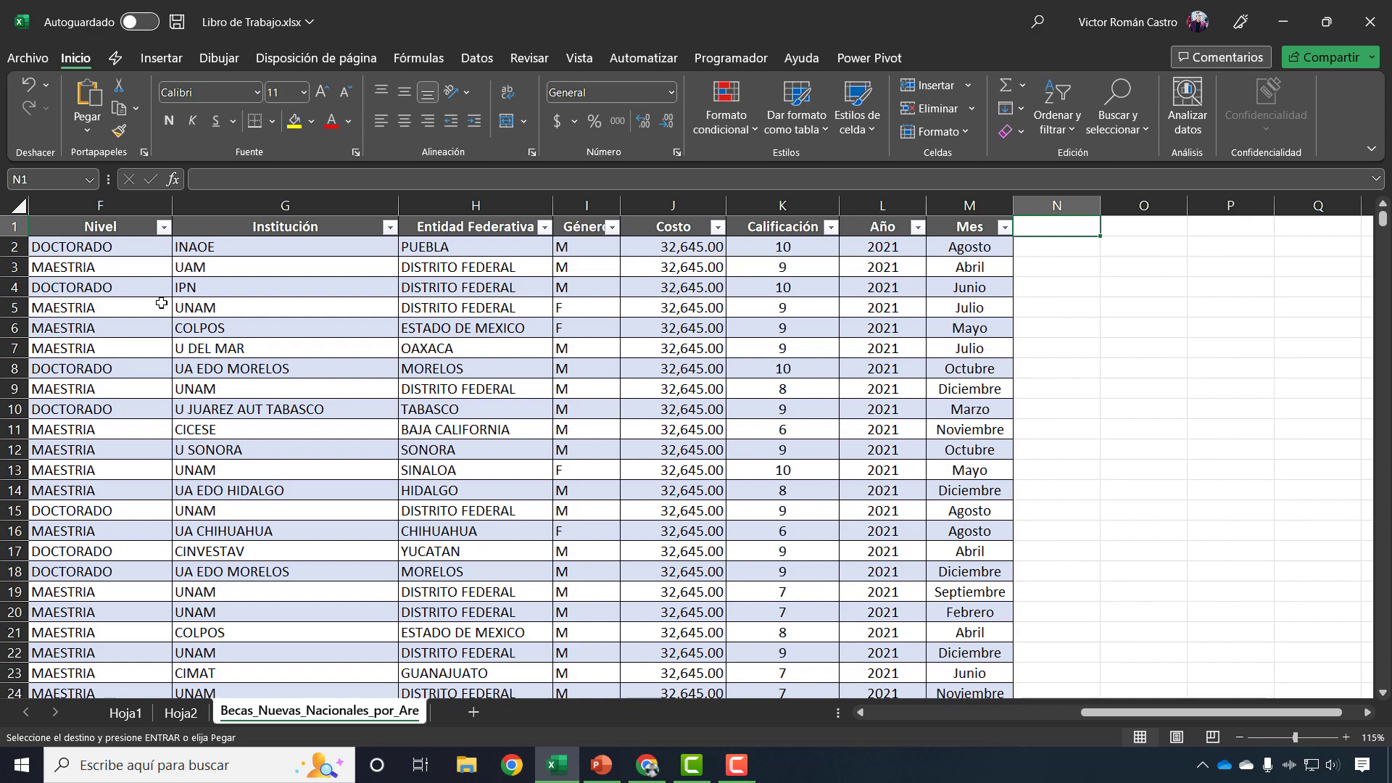
{"action": "type", "text": "DISA"}
{"action": "key", "text": "BackSpace"}
{"action": "key", "text": "BackSpace"}
{"action": "type", "text": "A"}
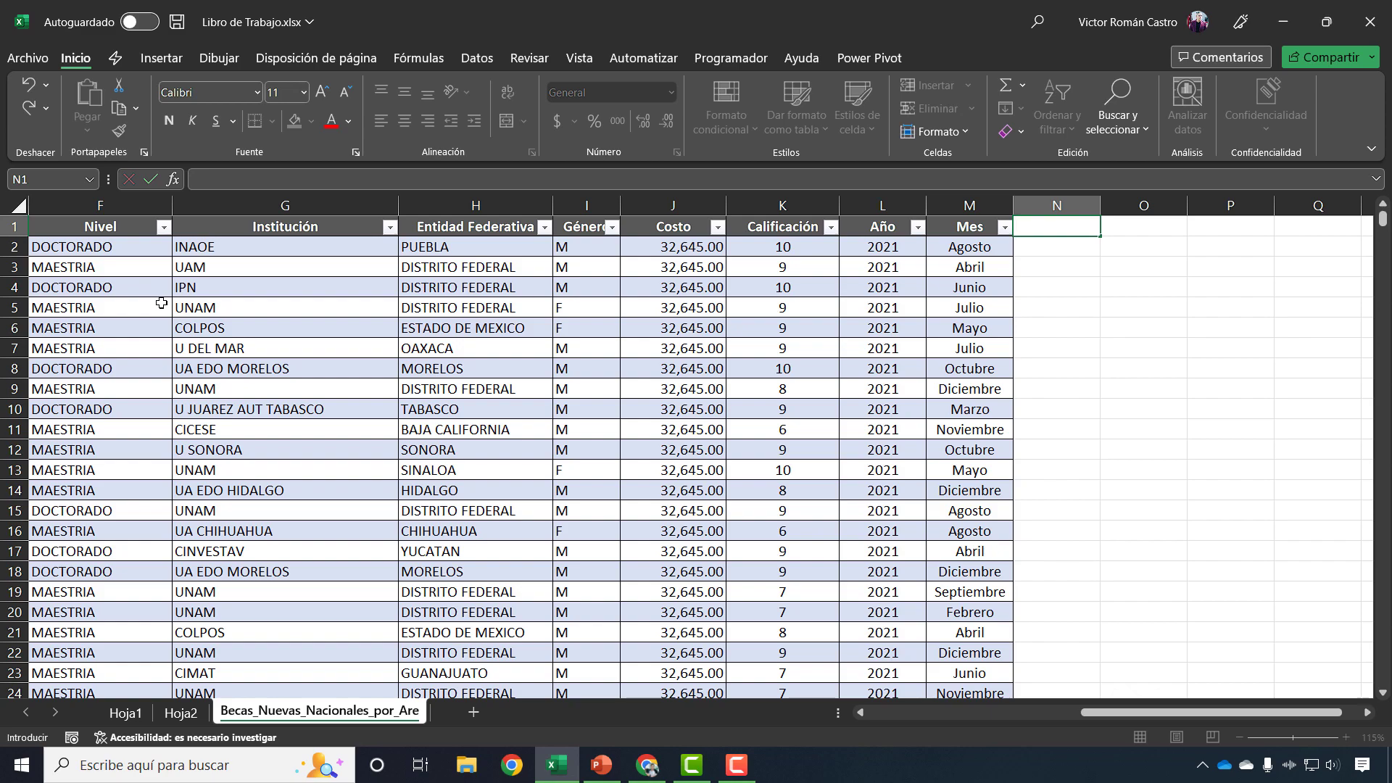
{"action": "key", "text": "ctrl+Return"}
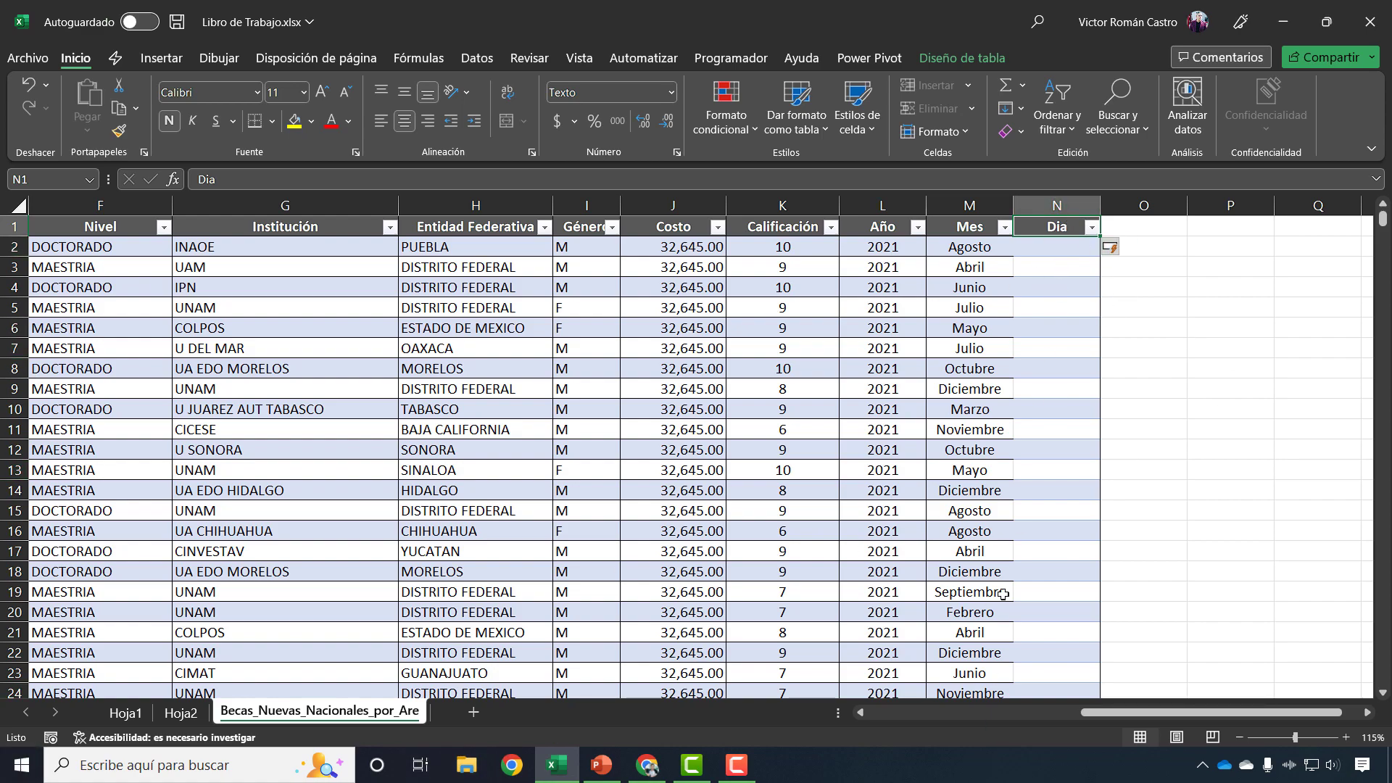
{"action": "right_click", "coordinate": [1064, 206]}
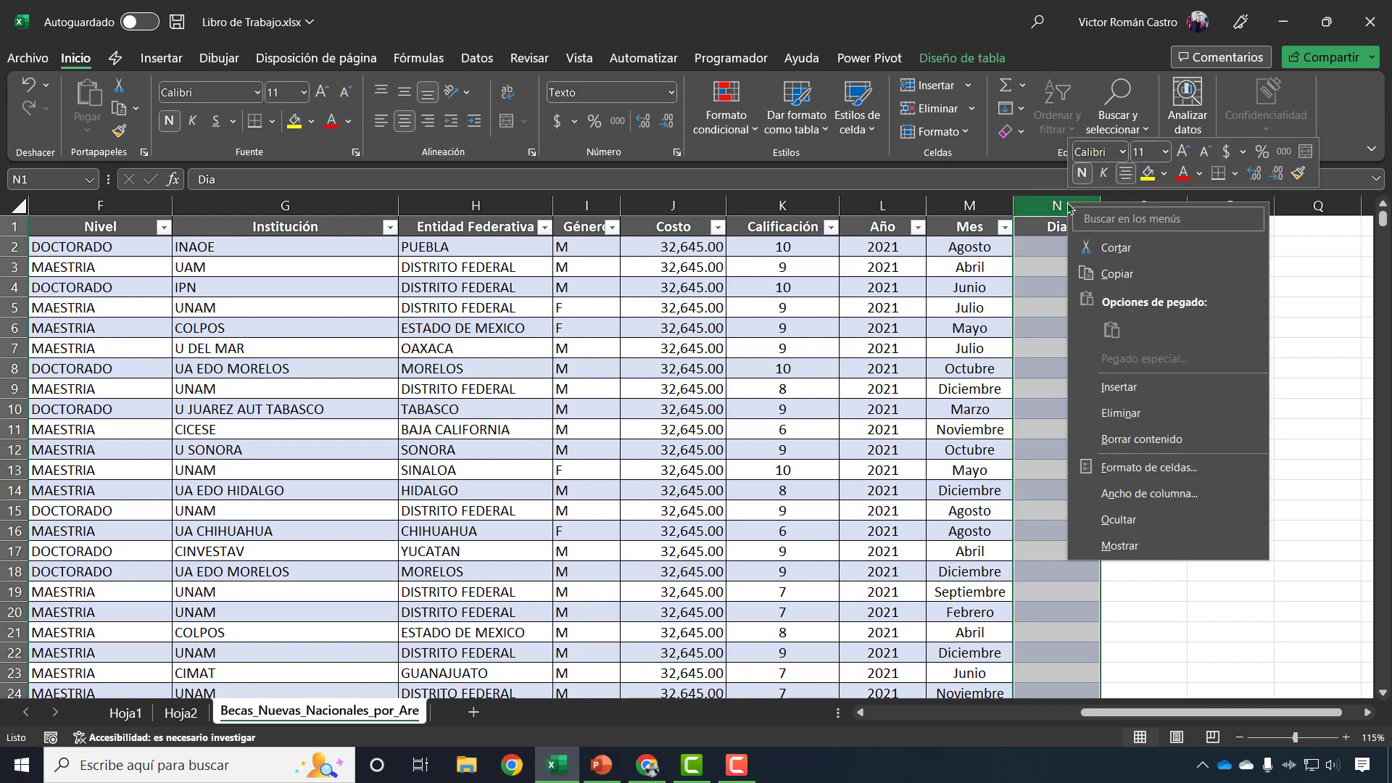
{"action": "left_click", "coordinate": [1122, 414]}
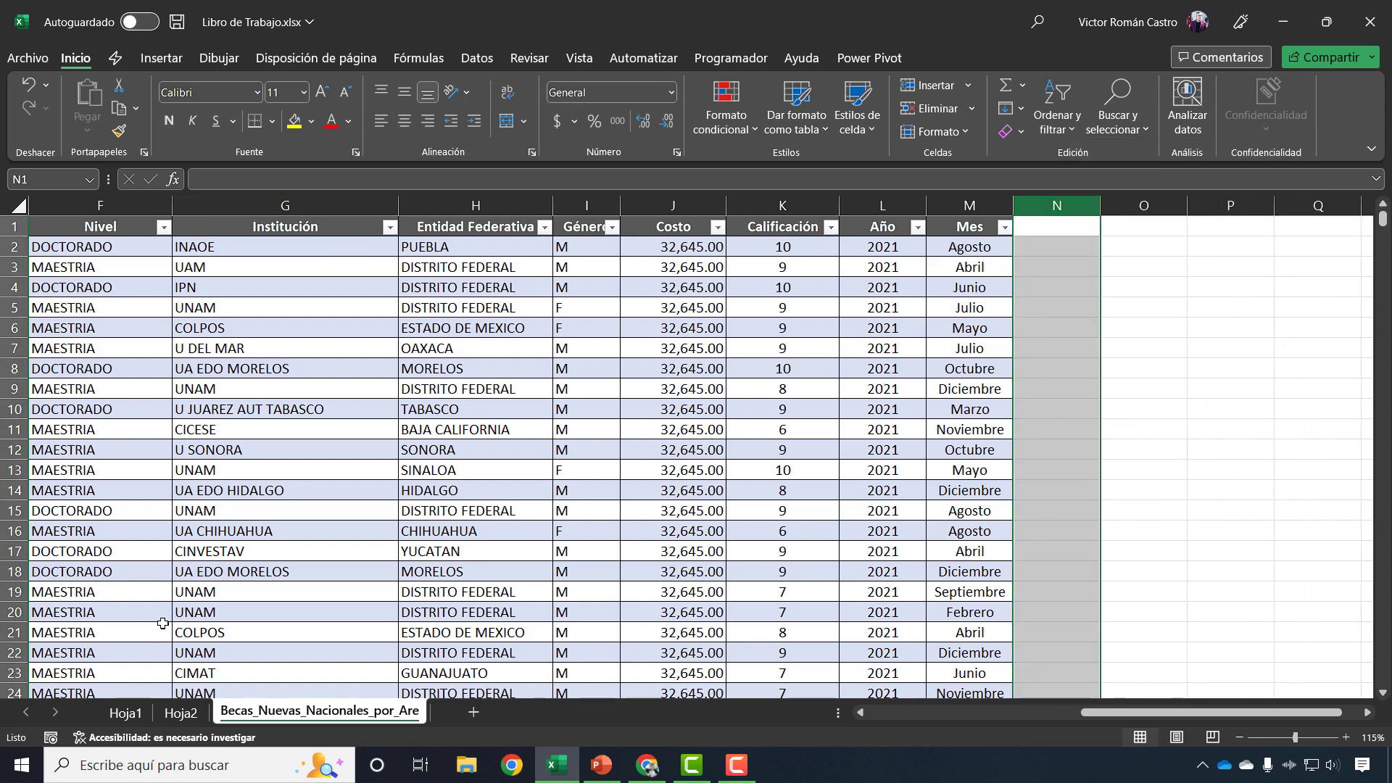
Step: Check the data source of the Total Alumnos pivot table on the Hoja1 sheet
{"action": "left_click", "coordinate": [177, 714]}
{"action": "left_click", "coordinate": [124, 713]}
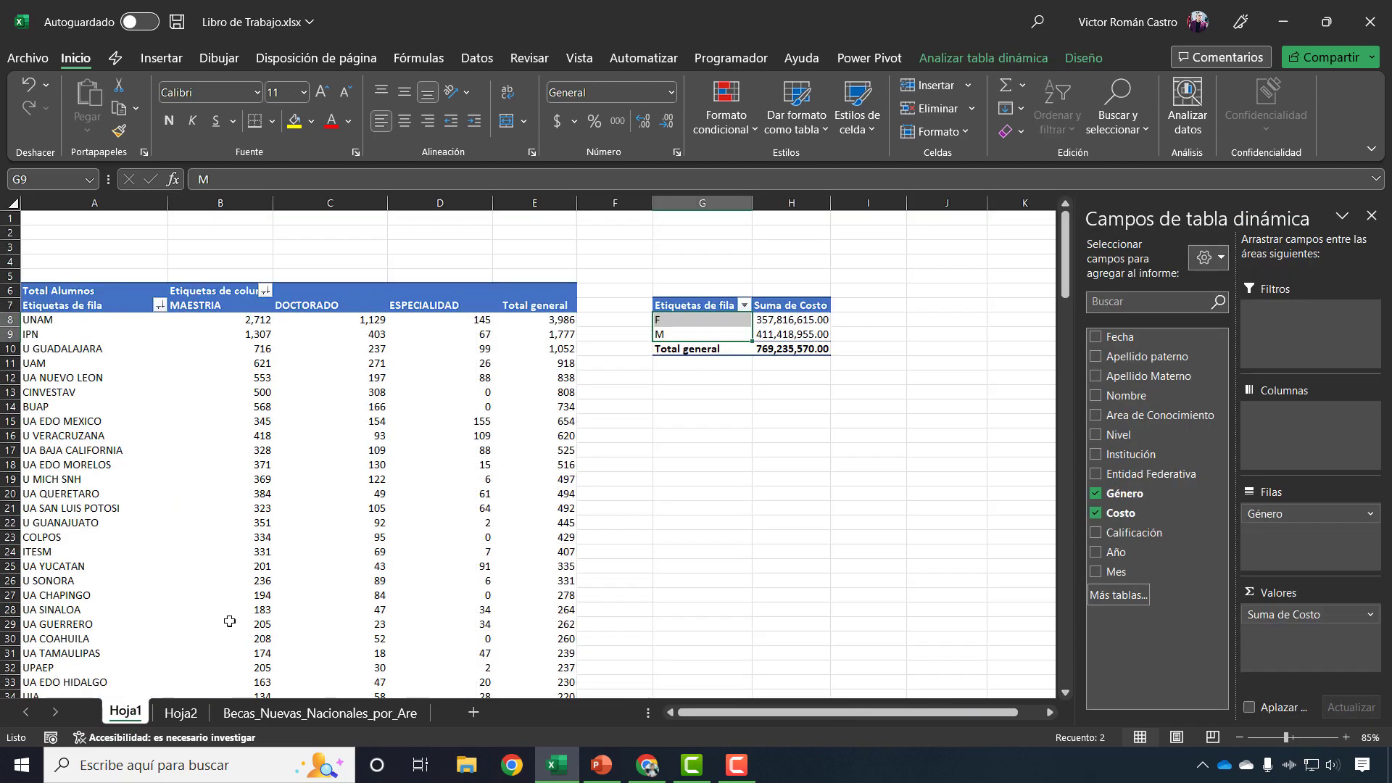
{"action": "left_click", "coordinate": [221, 493]}
{"action": "left_click", "coordinate": [975, 59]}
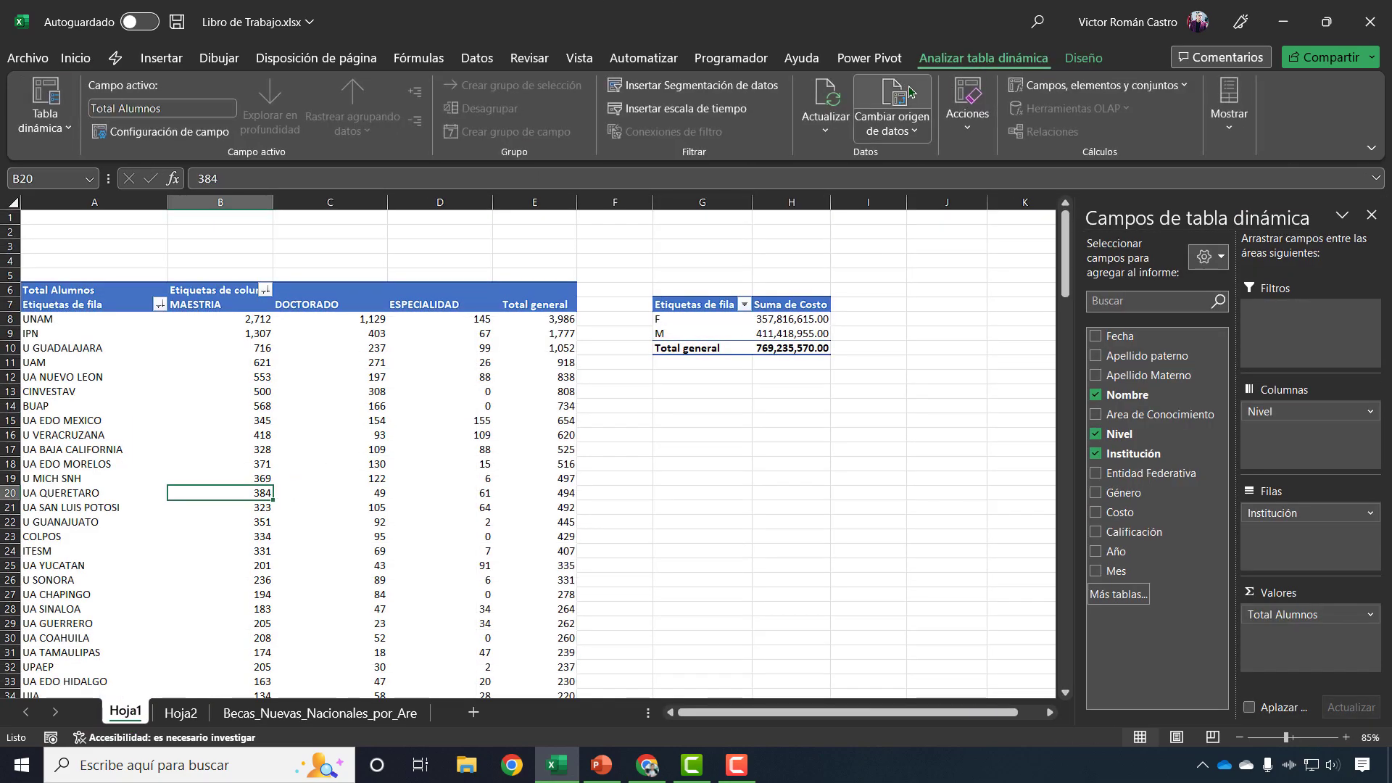
{"action": "left_click", "coordinate": [888, 99]}
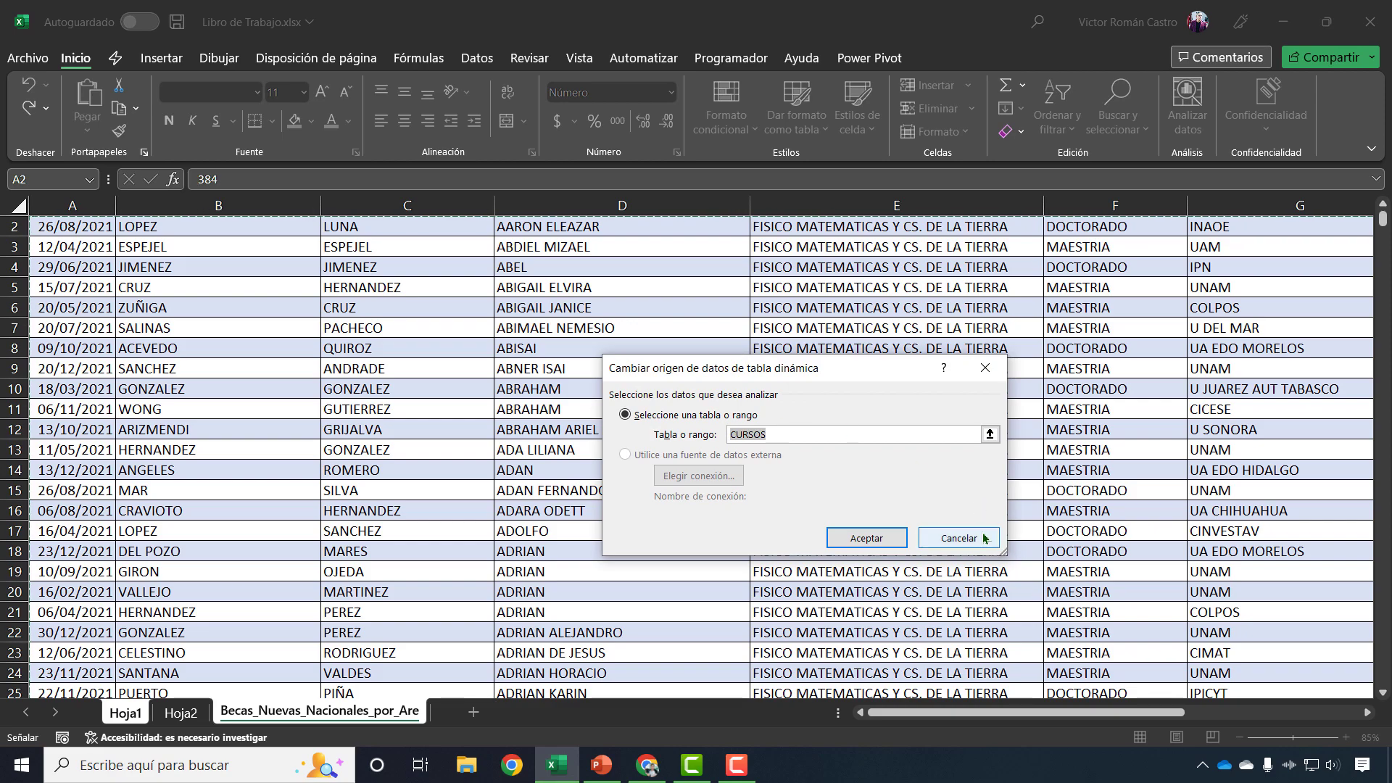
Step: Insert slicers for Nivel and Area de Conocimiento from the Total Alumnos pivot table on Hoja1
{"action": "left_click", "coordinate": [959, 538]}
{"action": "left_click", "coordinate": [984, 58]}
{"action": "left_click", "coordinate": [696, 86]}
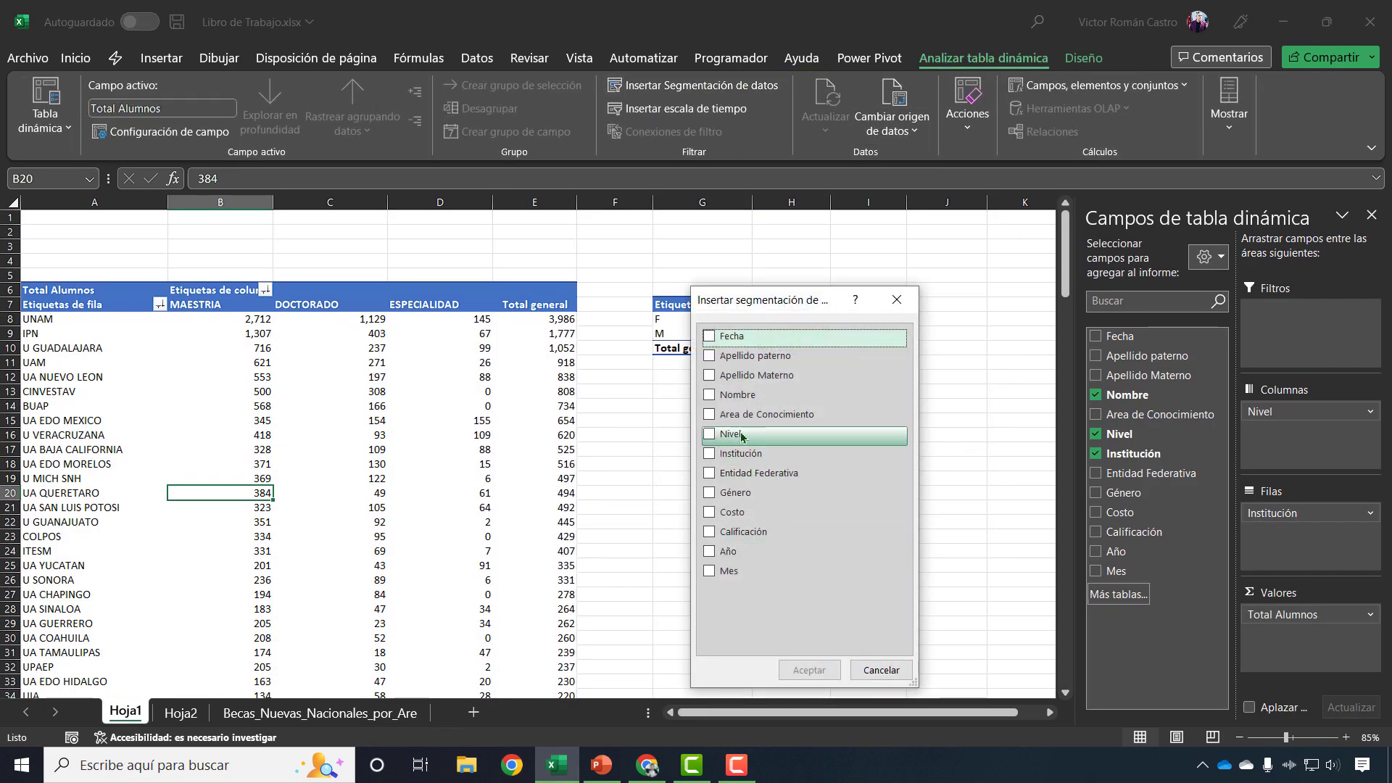
{"action": "left_click", "coordinate": [709, 433]}
{"action": "left_click", "coordinate": [709, 414]}
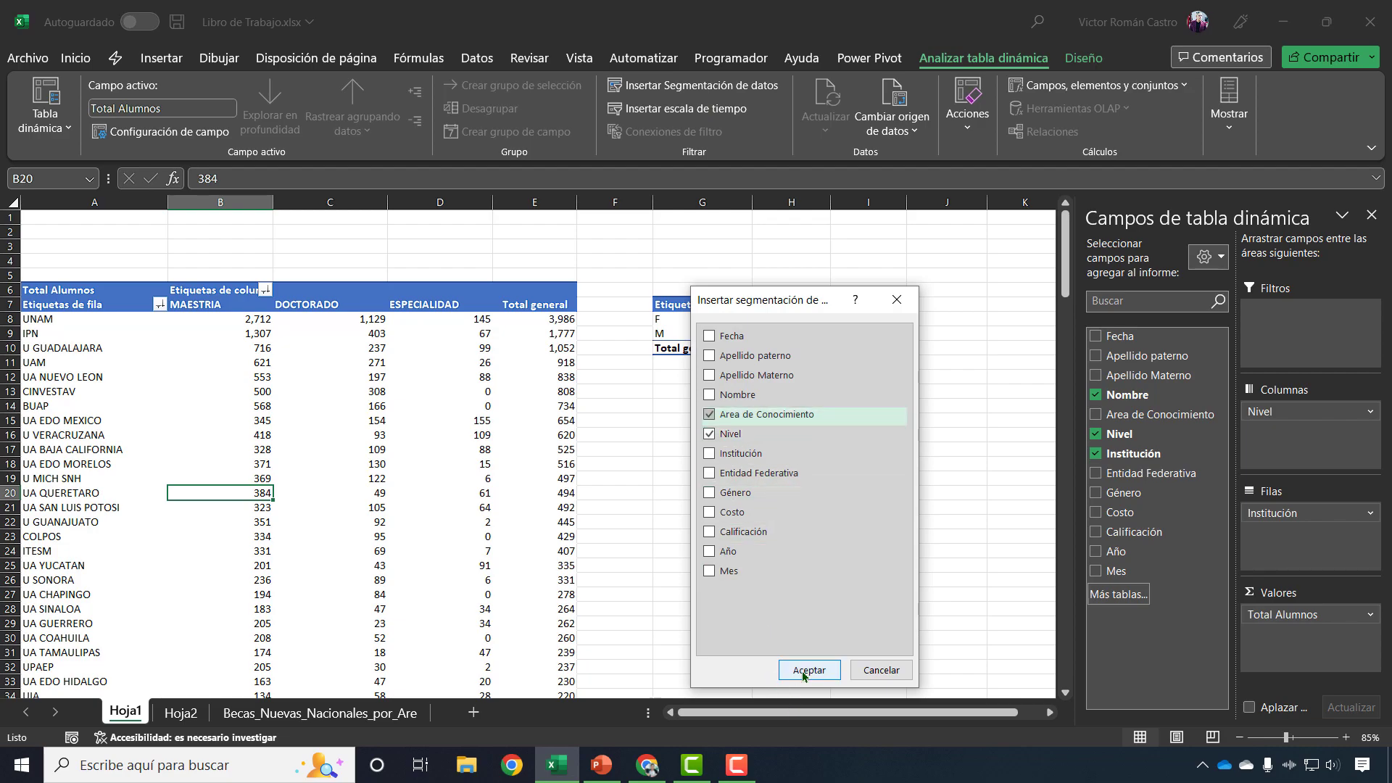
{"action": "left_click", "coordinate": [810, 670]}
Step: Arrange the Nivel slicer in 3 columns above the Total Alumnos pivot table, about 11.28 cm wide and 1.94 cm high
{"action": "left_click", "coordinate": [662, 544]}
{"action": "left_click", "coordinate": [570, 538]}
{"action": "left_click_drag", "start_coordinate": [556, 514], "coordinate": [757, 517]}
{"action": "left_click", "coordinate": [958, 58]}
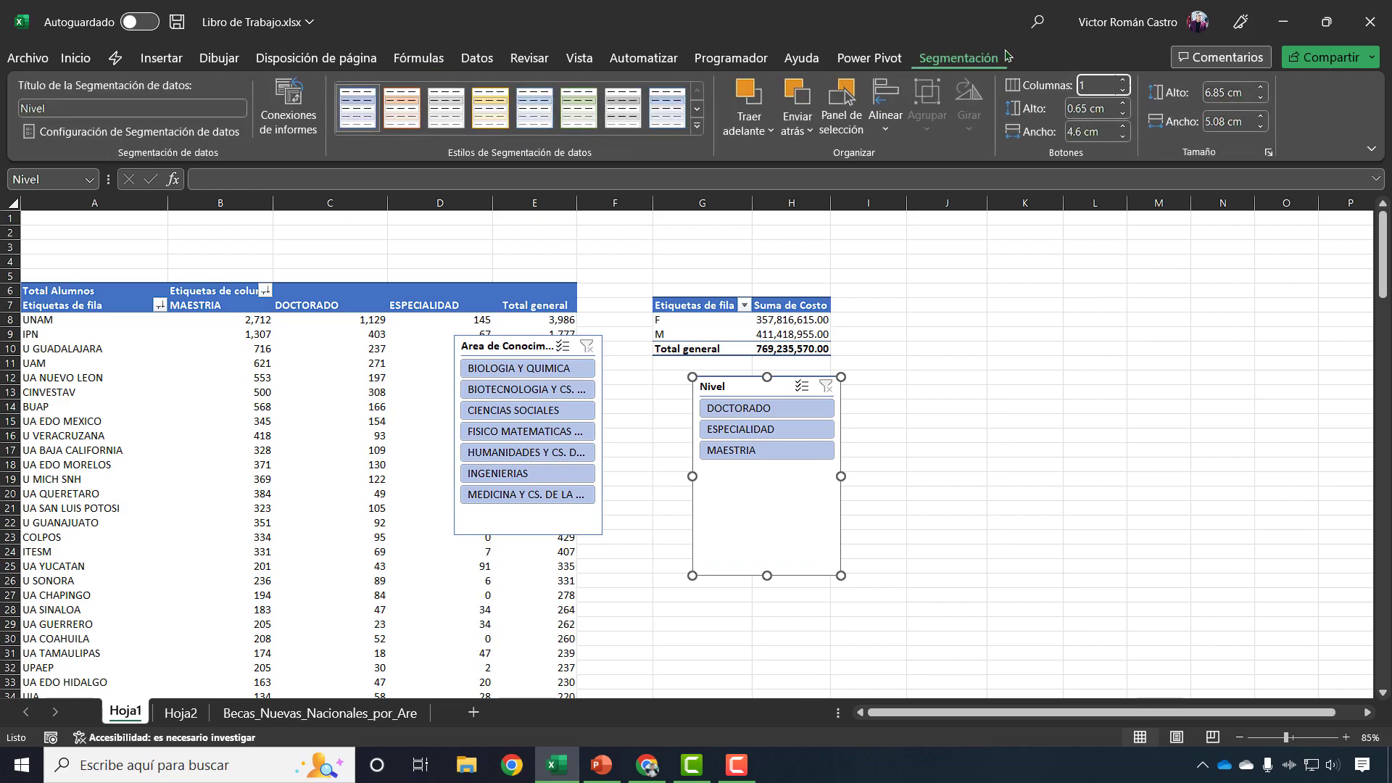
{"action": "type", "text": "3"}
{"action": "key", "text": "Return"}
{"action": "left_click_drag", "start_coordinate": [734, 548], "coordinate": [109, 276]}
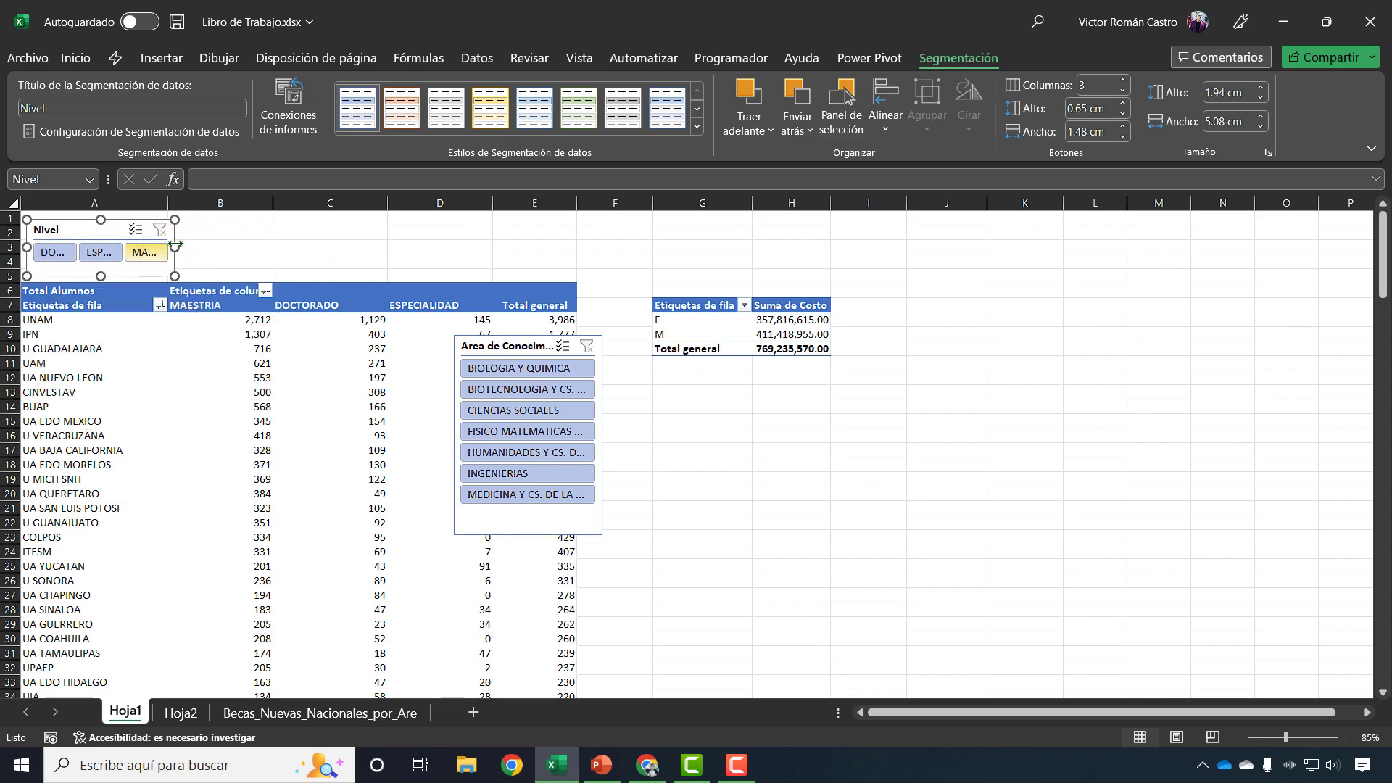
{"action": "left_click_drag", "start_coordinate": [175, 219], "coordinate": [355, 218]}
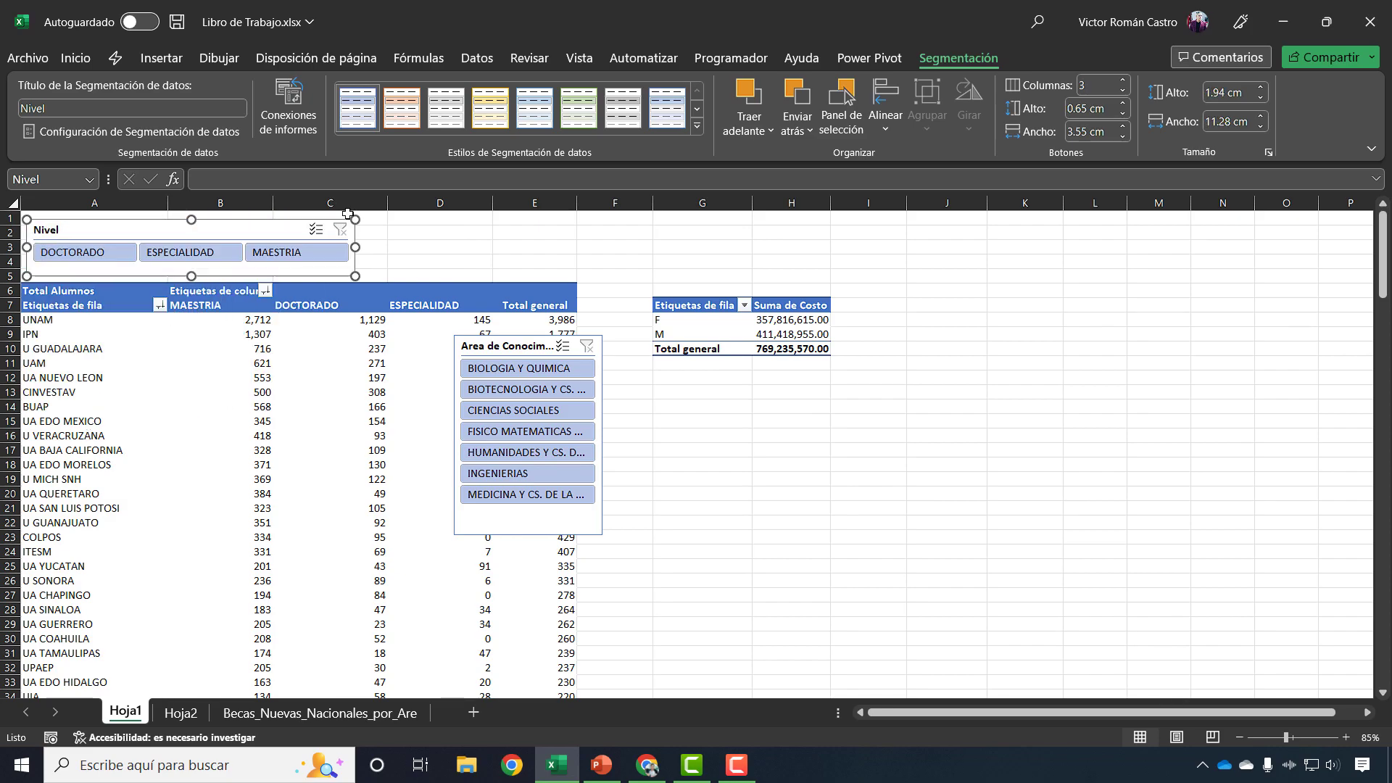
Step: Arrange the Area de Conocimiento slicer in 7 columns beside the Nivel slicer, about 33.78 cm wide and 1.85 cm high
{"action": "left_click", "coordinate": [511, 518]}
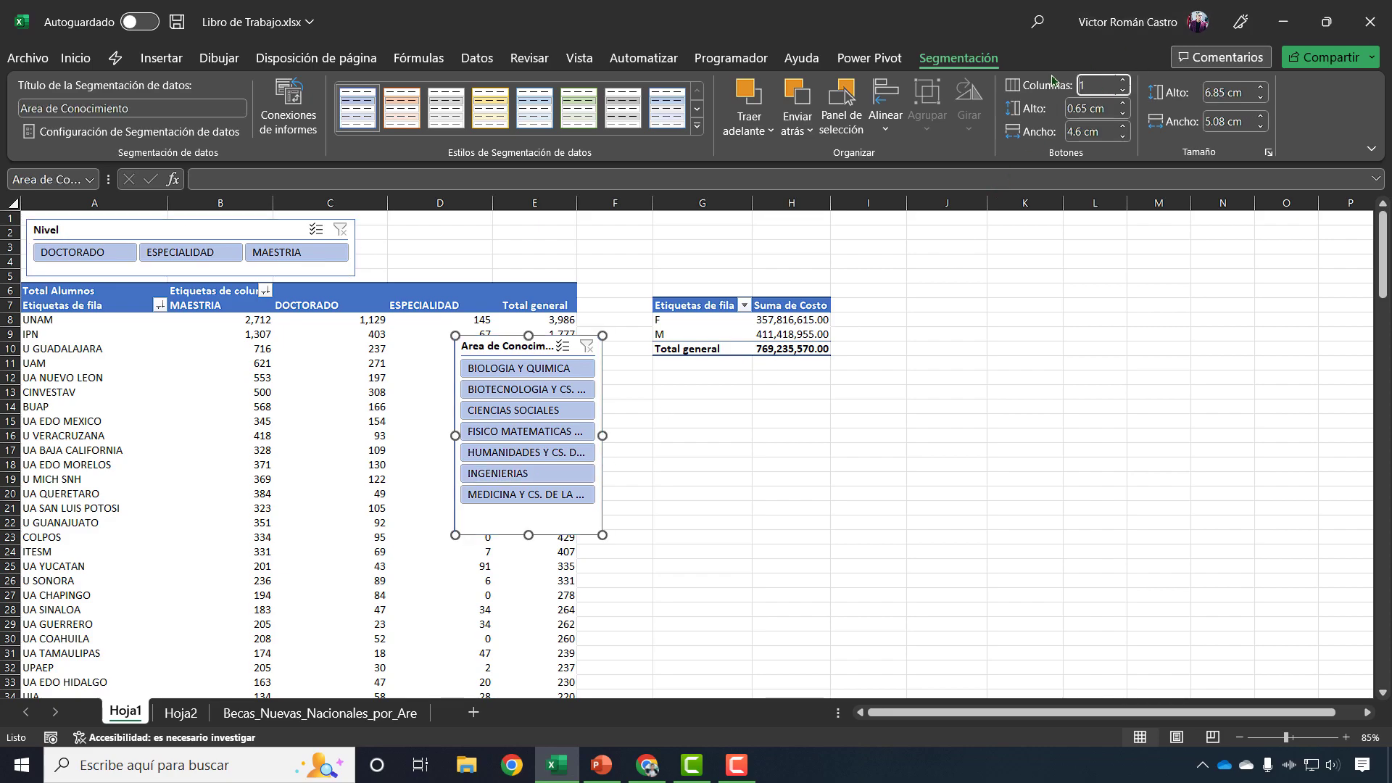
{"action": "key", "text": "Return"}
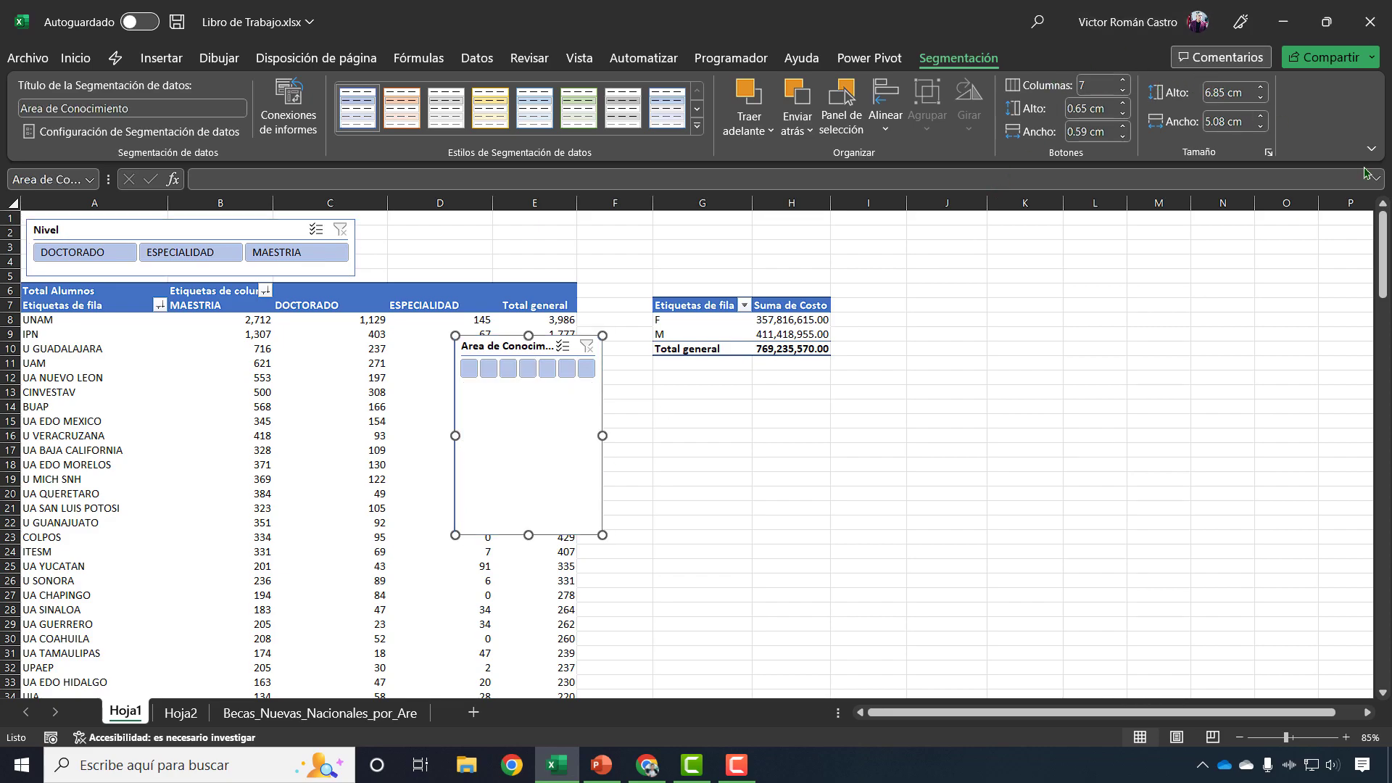
{"action": "left_click_drag", "start_coordinate": [604, 435], "coordinate": [1151, 437]}
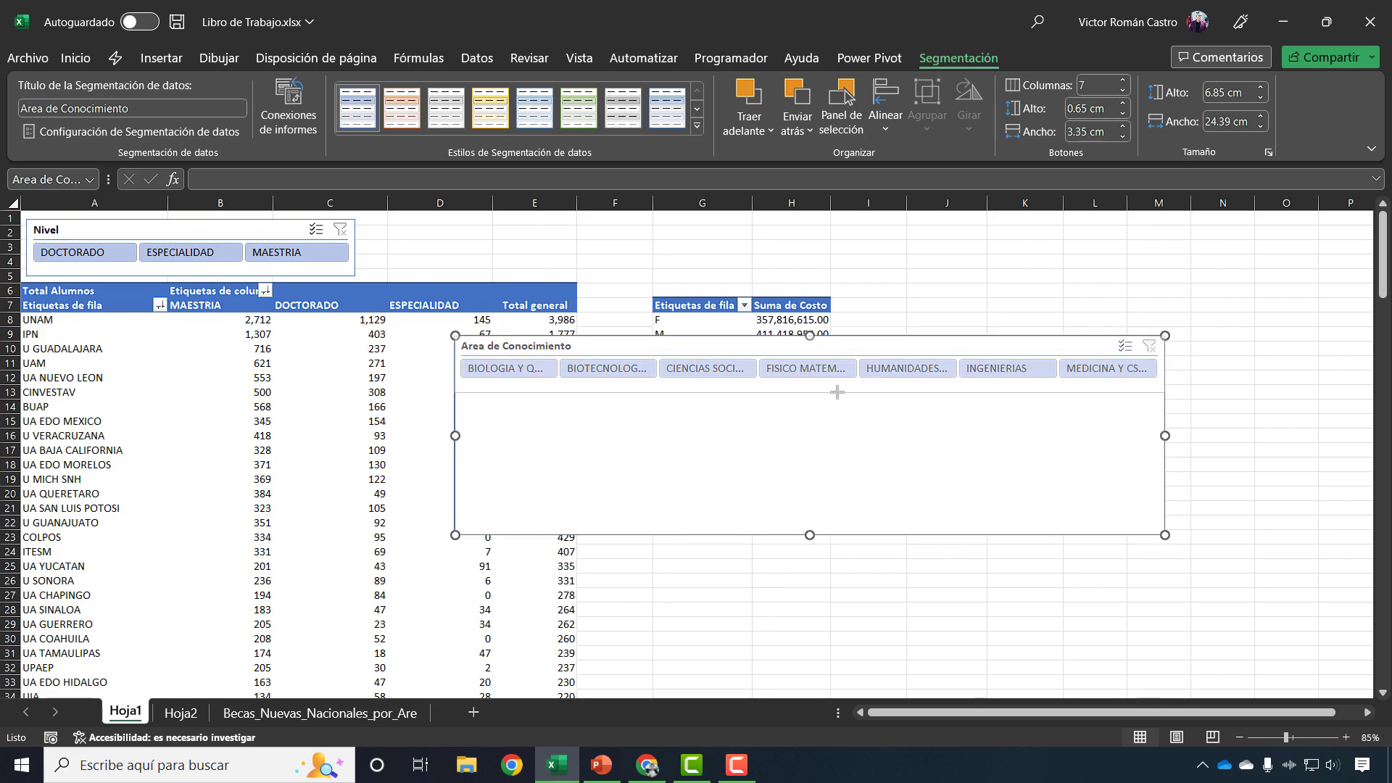
{"action": "left_click_drag", "start_coordinate": [868, 387], "coordinate": [783, 385]}
{"action": "left_click_drag", "start_coordinate": [717, 349], "coordinate": [628, 235]}
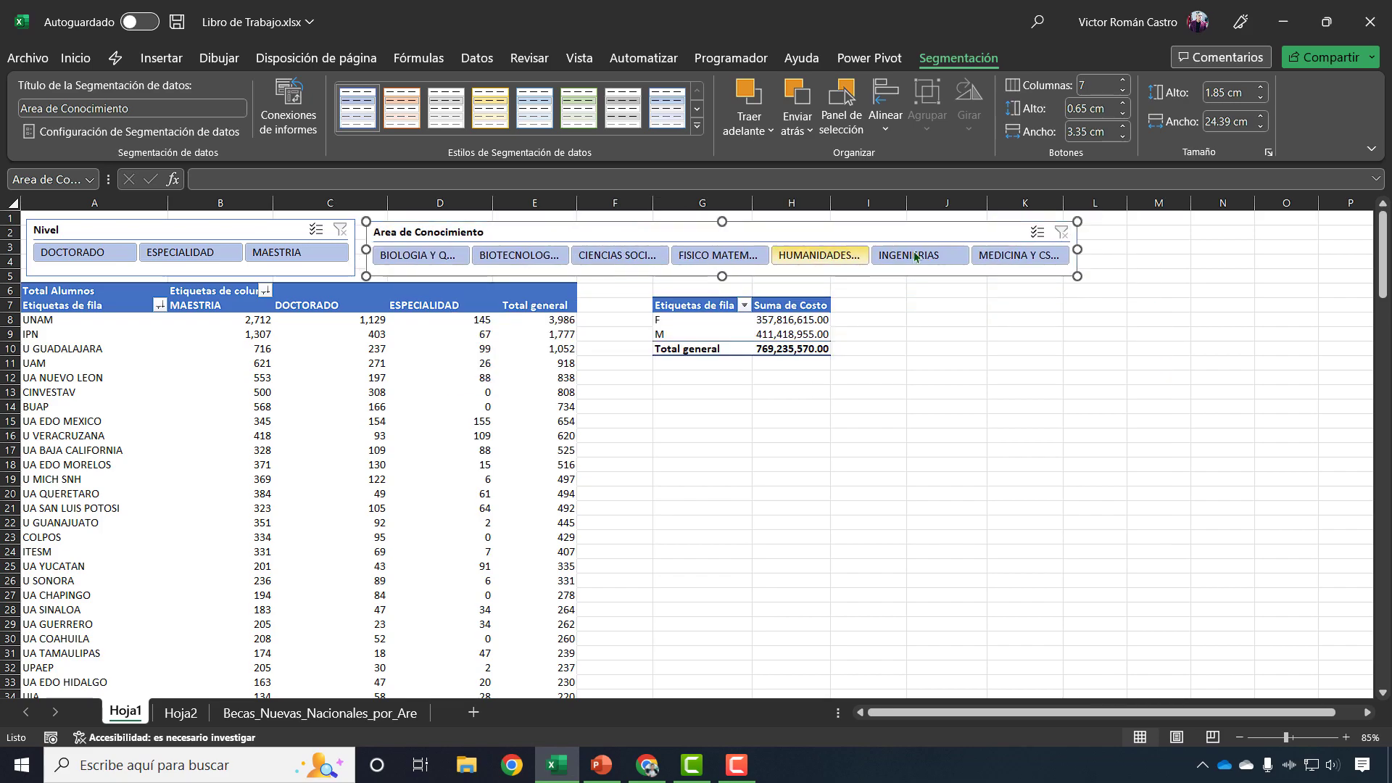
{"action": "left_click_drag", "start_coordinate": [1083, 247], "coordinate": [1350, 257]}
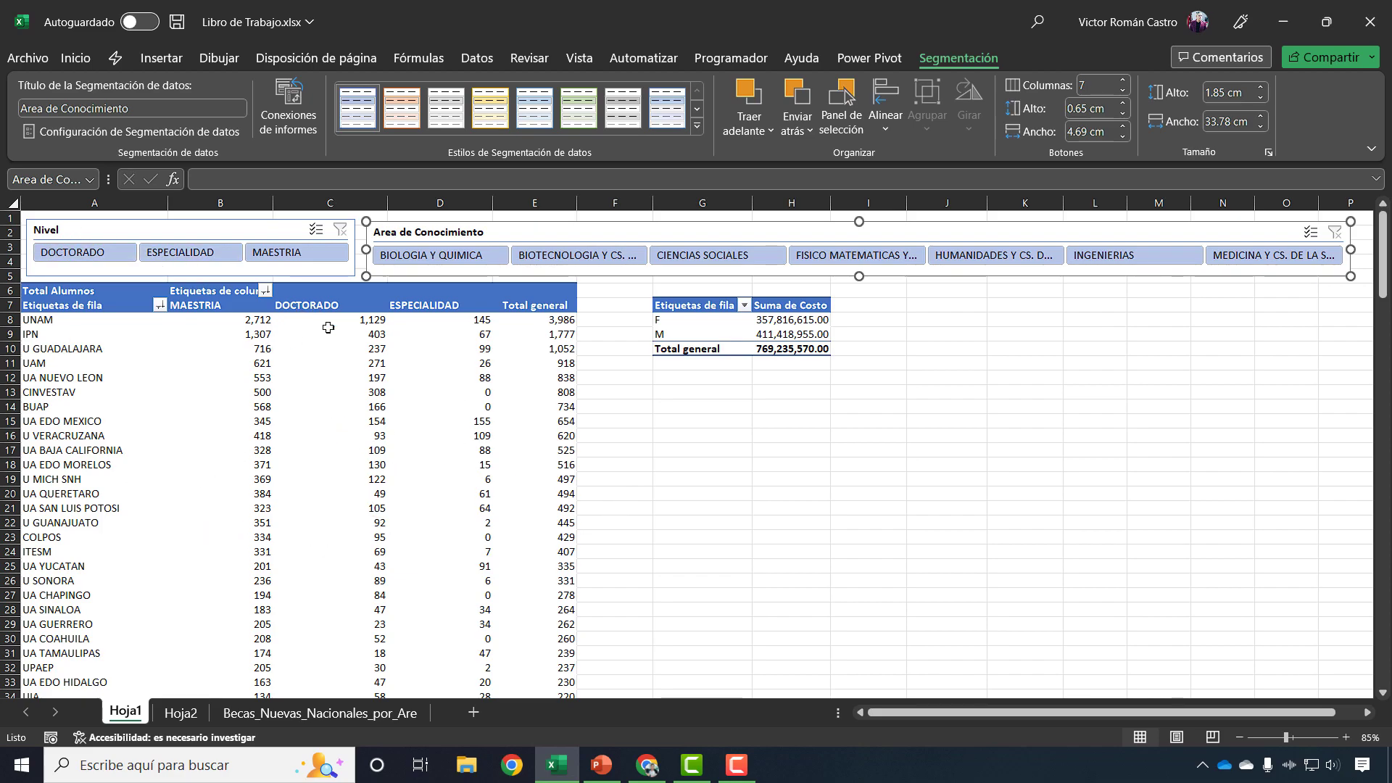
Step: Connect the Nivel slicer to TablaDinámica2 on Hoja1 as well, keeping its connection to TablaDinámica1
{"action": "left_click", "coordinate": [245, 232]}
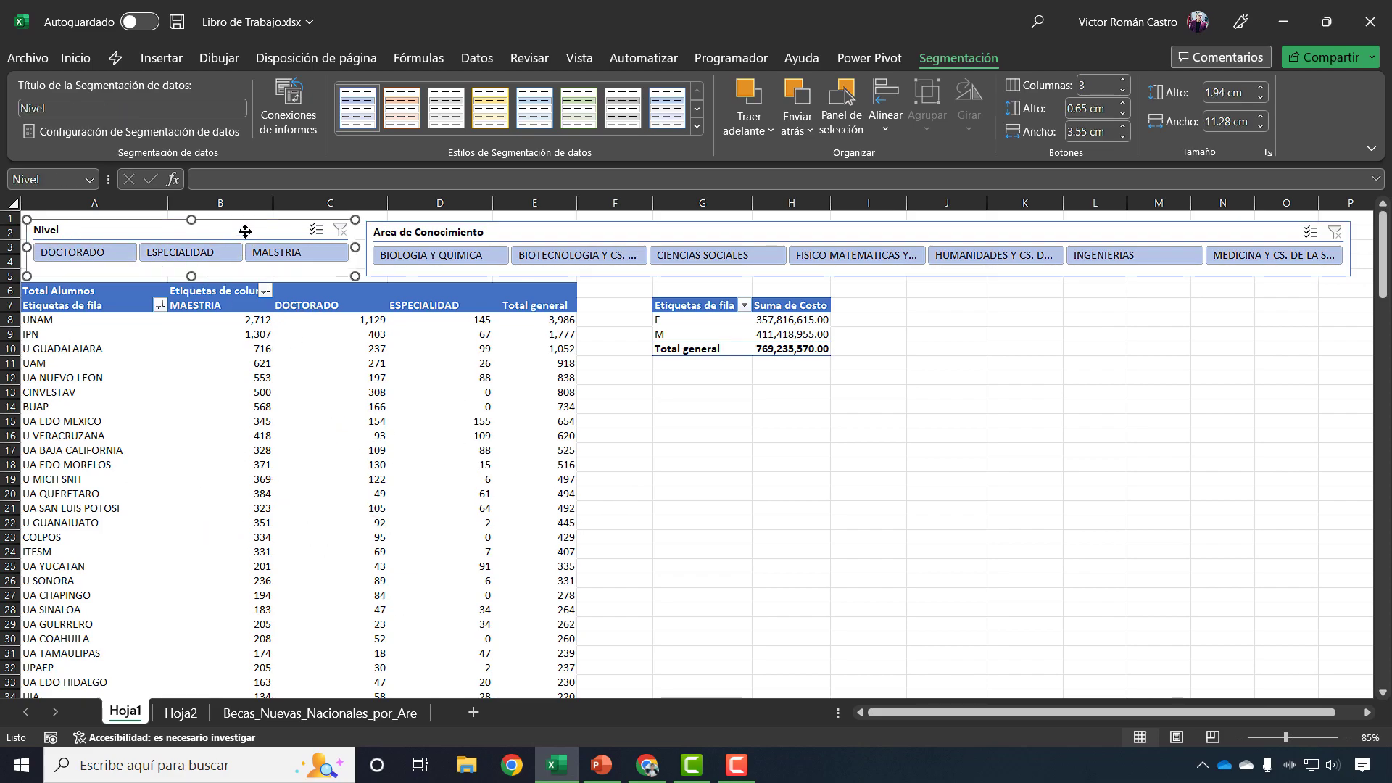
{"action": "right_click", "coordinate": [245, 232]}
{"action": "left_click", "coordinate": [304, 497]}
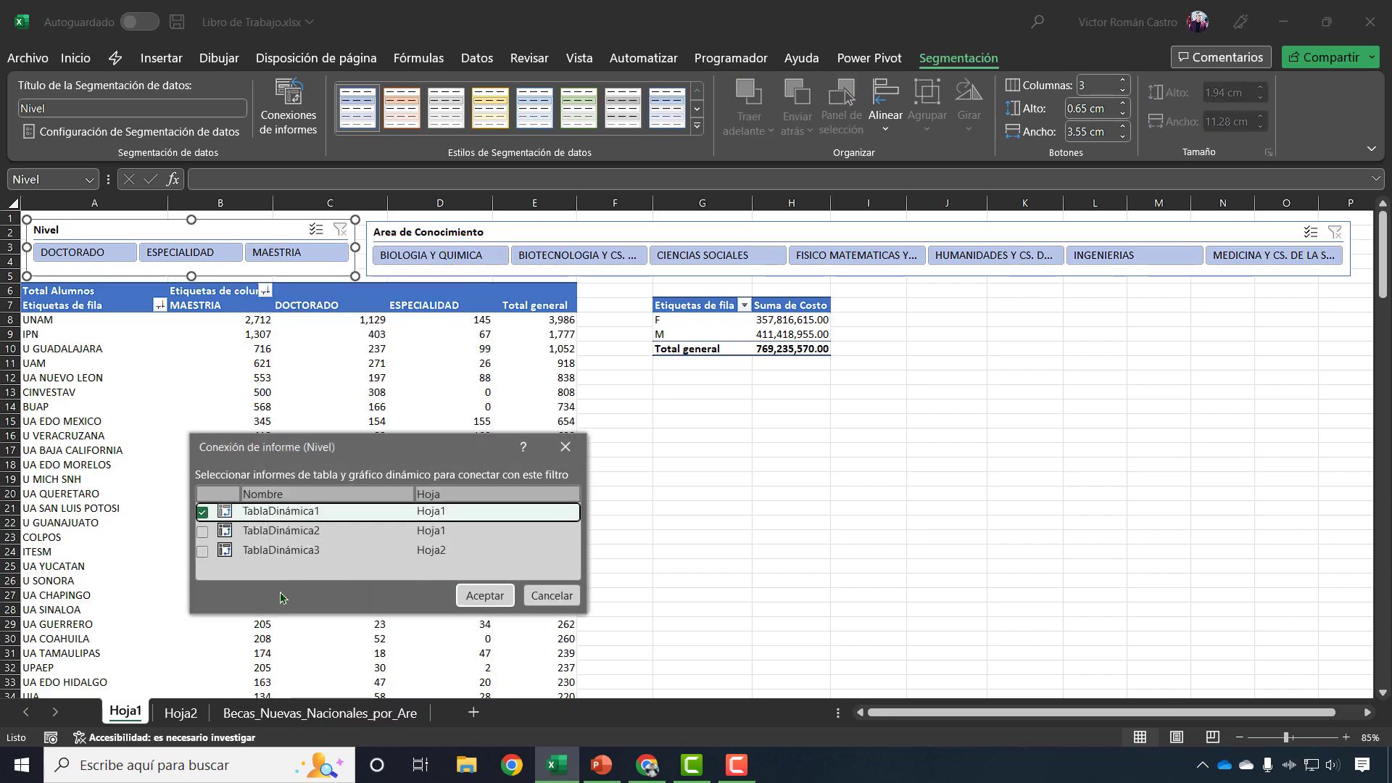
{"action": "left_click", "coordinate": [204, 537]}
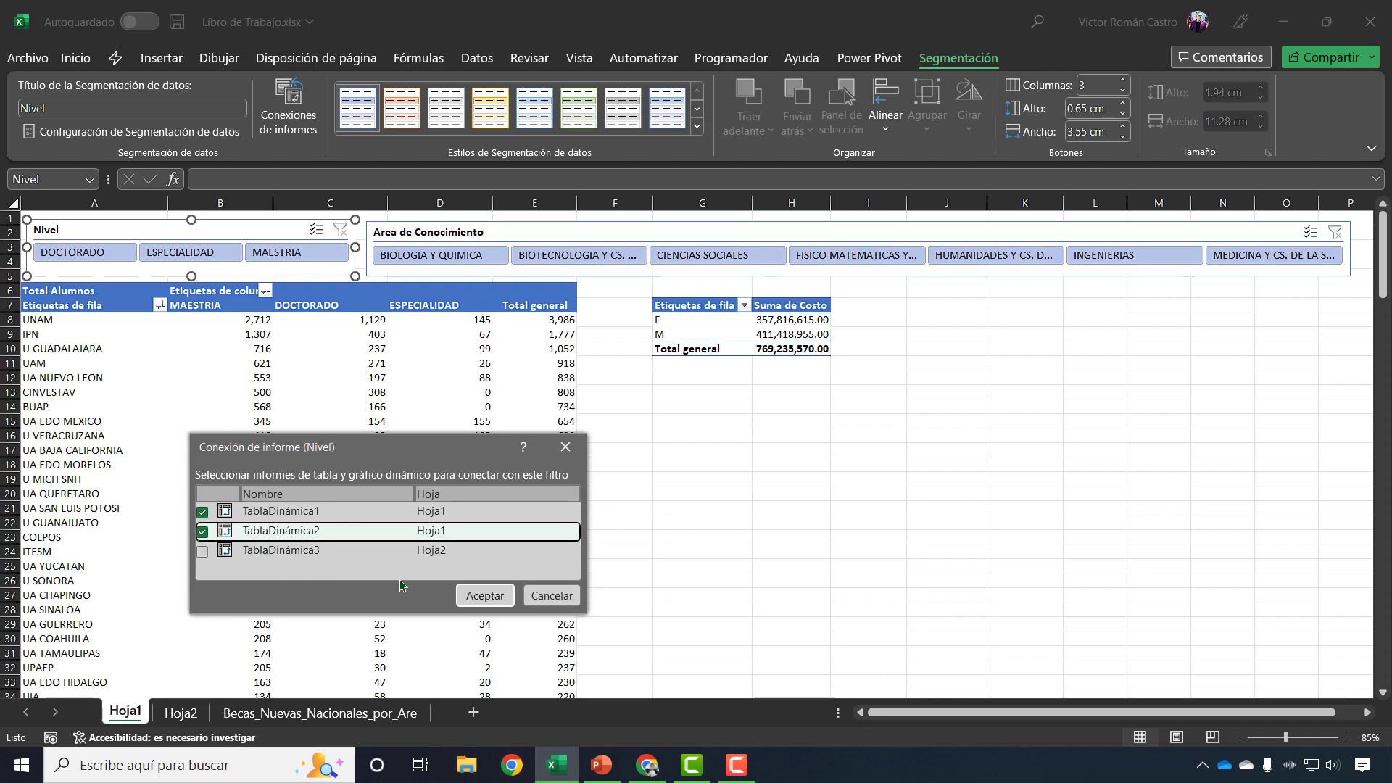
{"action": "left_click", "coordinate": [479, 596]}
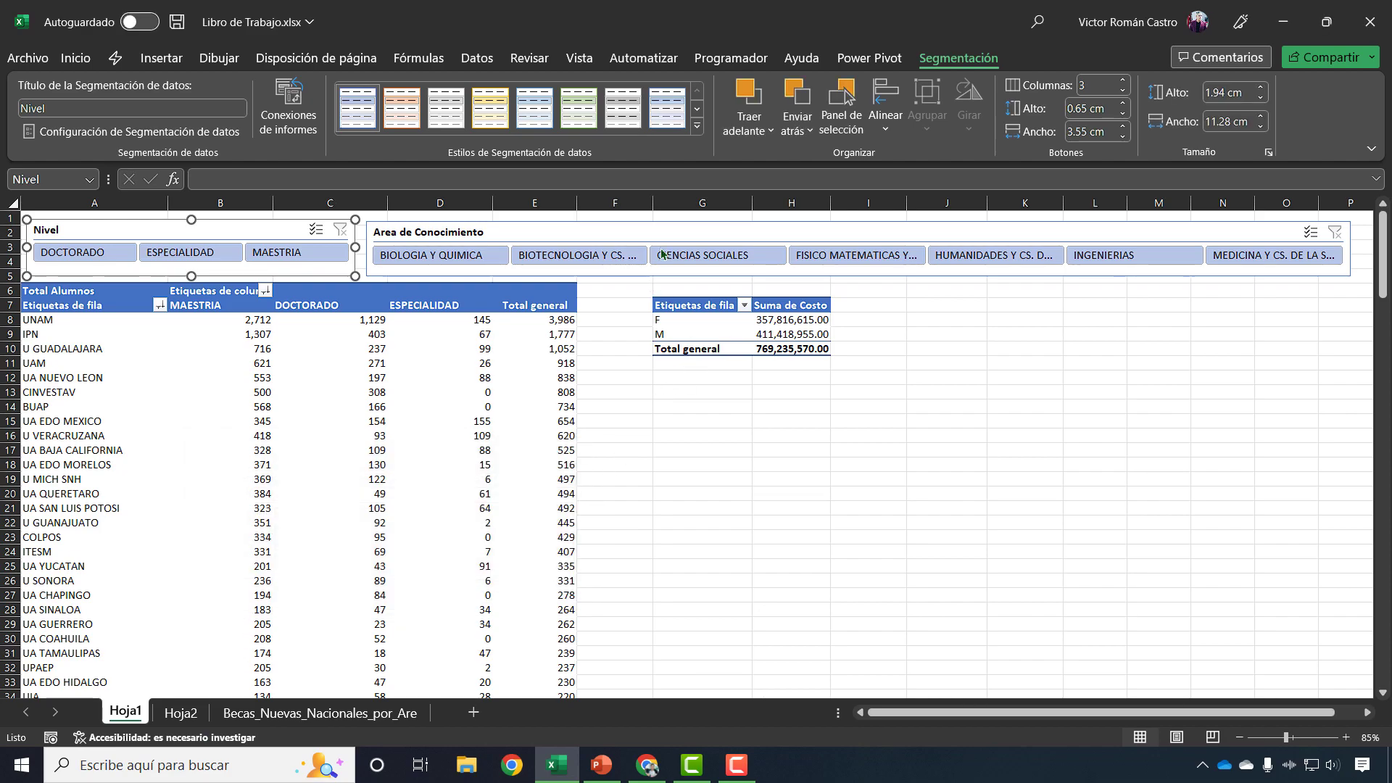
Step: Connect the Area de Conocimiento slicer to TablaDinámica2 on Hoja1 in addition to TablaDinámica1
{"action": "left_click", "coordinate": [683, 230]}
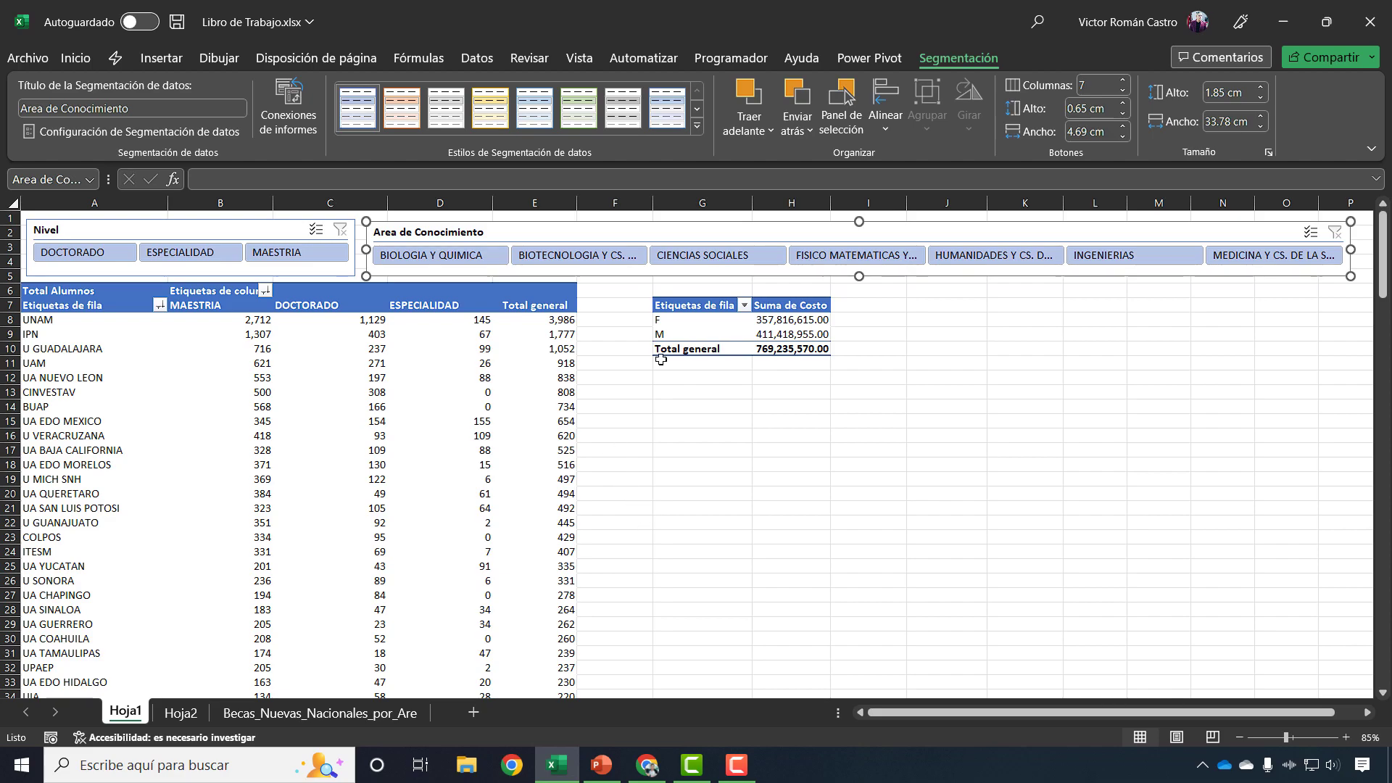
{"action": "right_click", "coordinate": [538, 231]}
{"action": "left_click", "coordinate": [632, 494]}
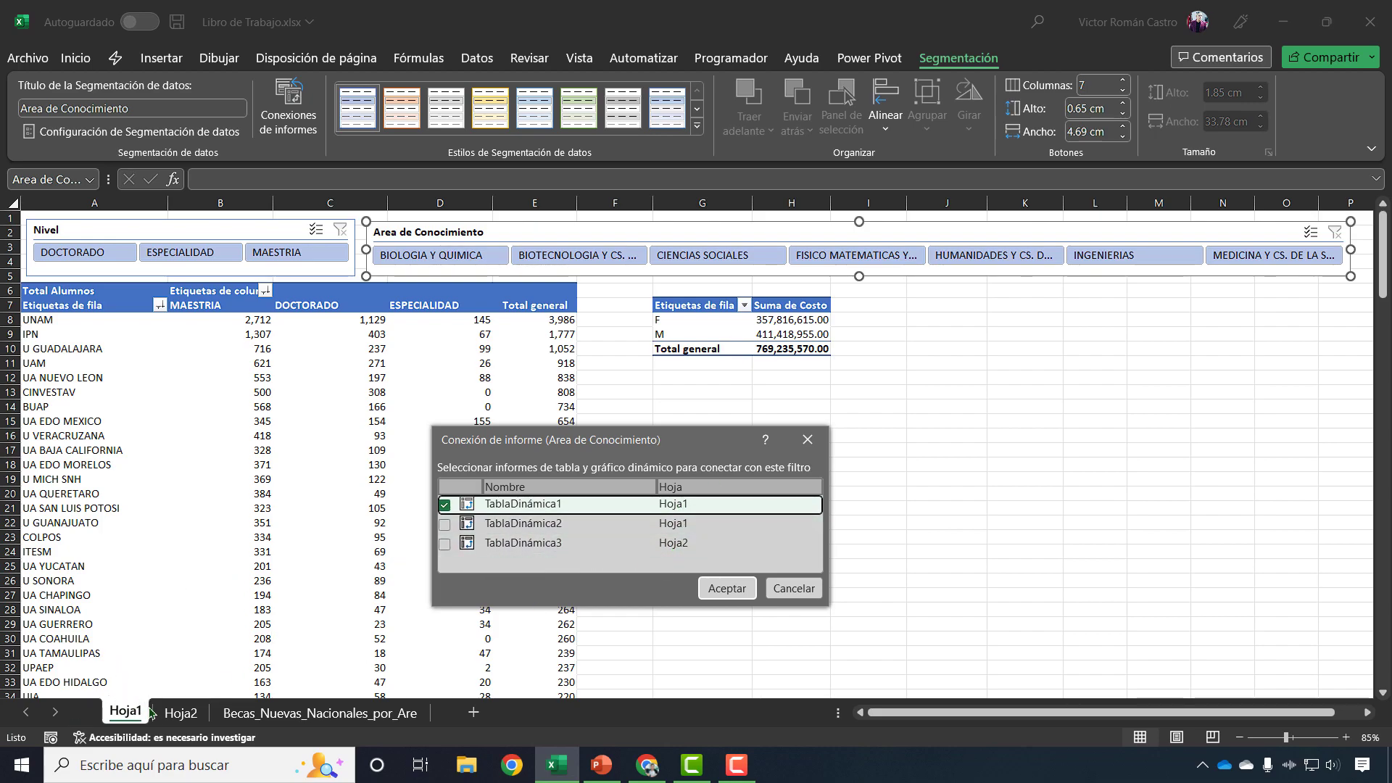
{"action": "left_click", "coordinate": [445, 524]}
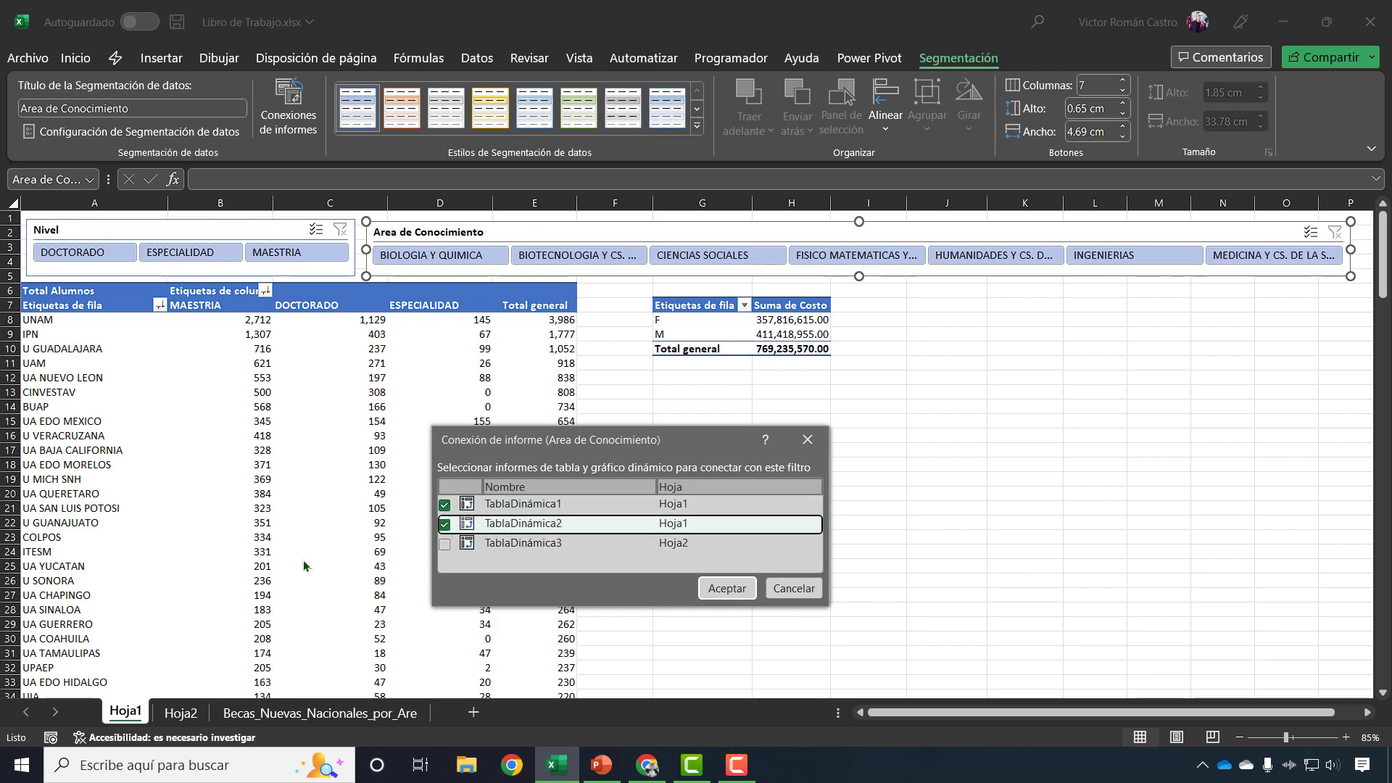
{"action": "left_click", "coordinate": [741, 597]}
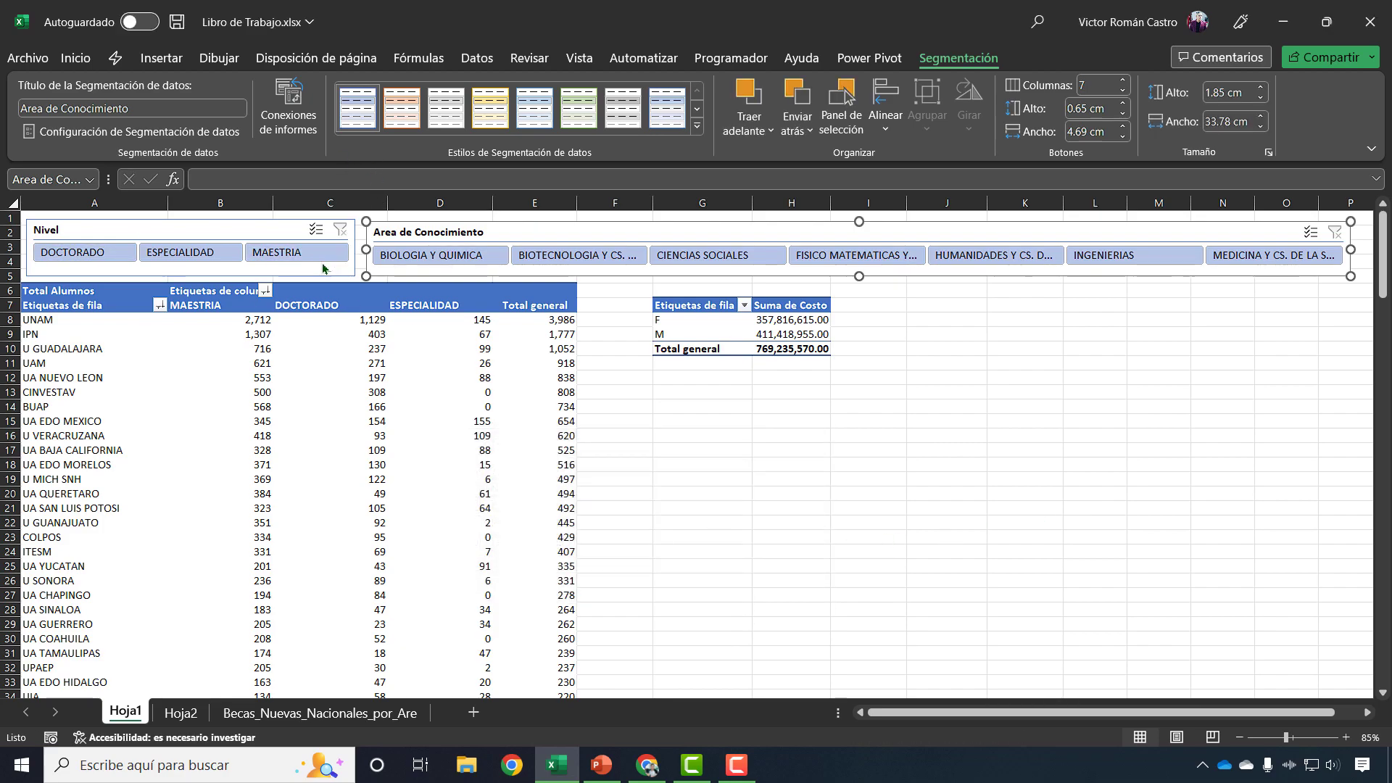
Step: Test the slicers by filtering on ESPECIALIDAD and on areas such as CIENCIAS SOCIALES, INGENIERIAS and HUMANIDADES, clearing the filters again
{"action": "left_click", "coordinate": [161, 252]}
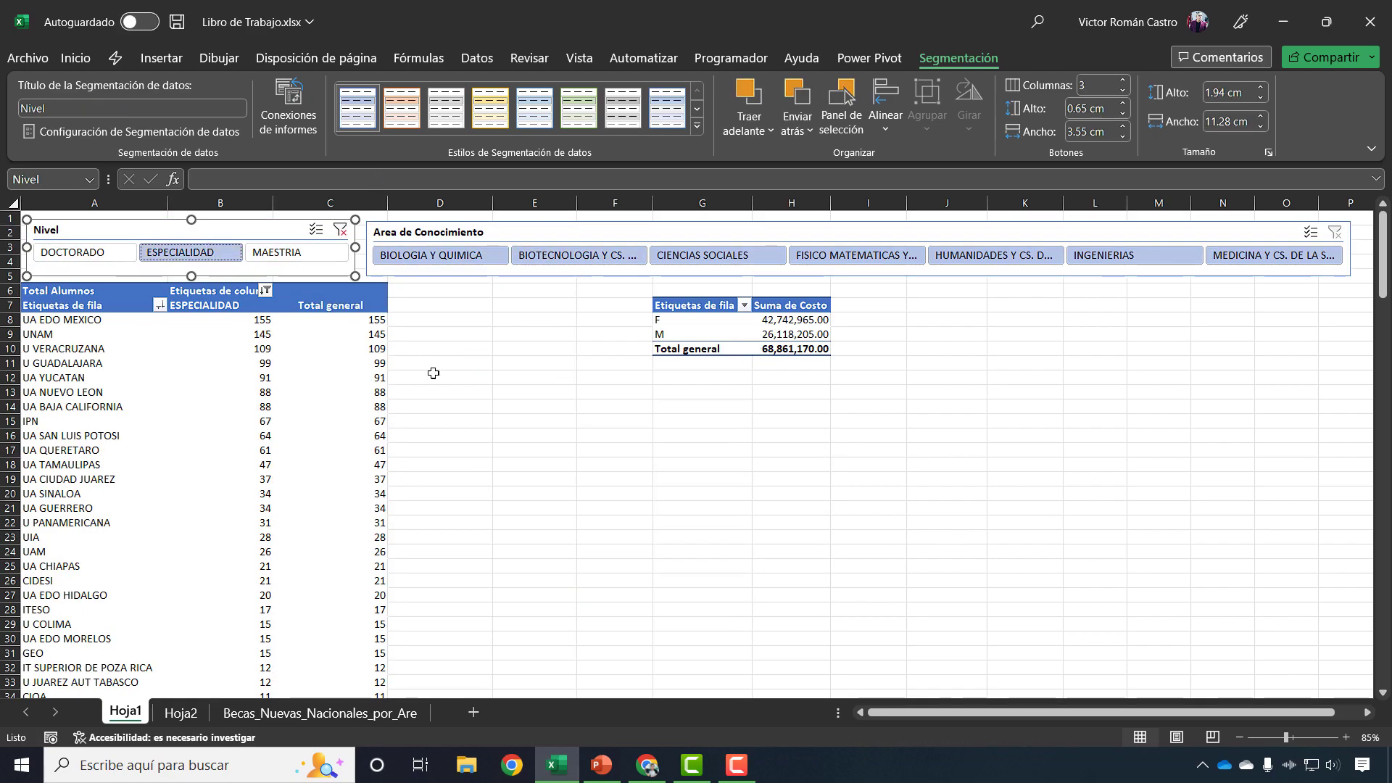
{"action": "left_click", "coordinate": [341, 230]}
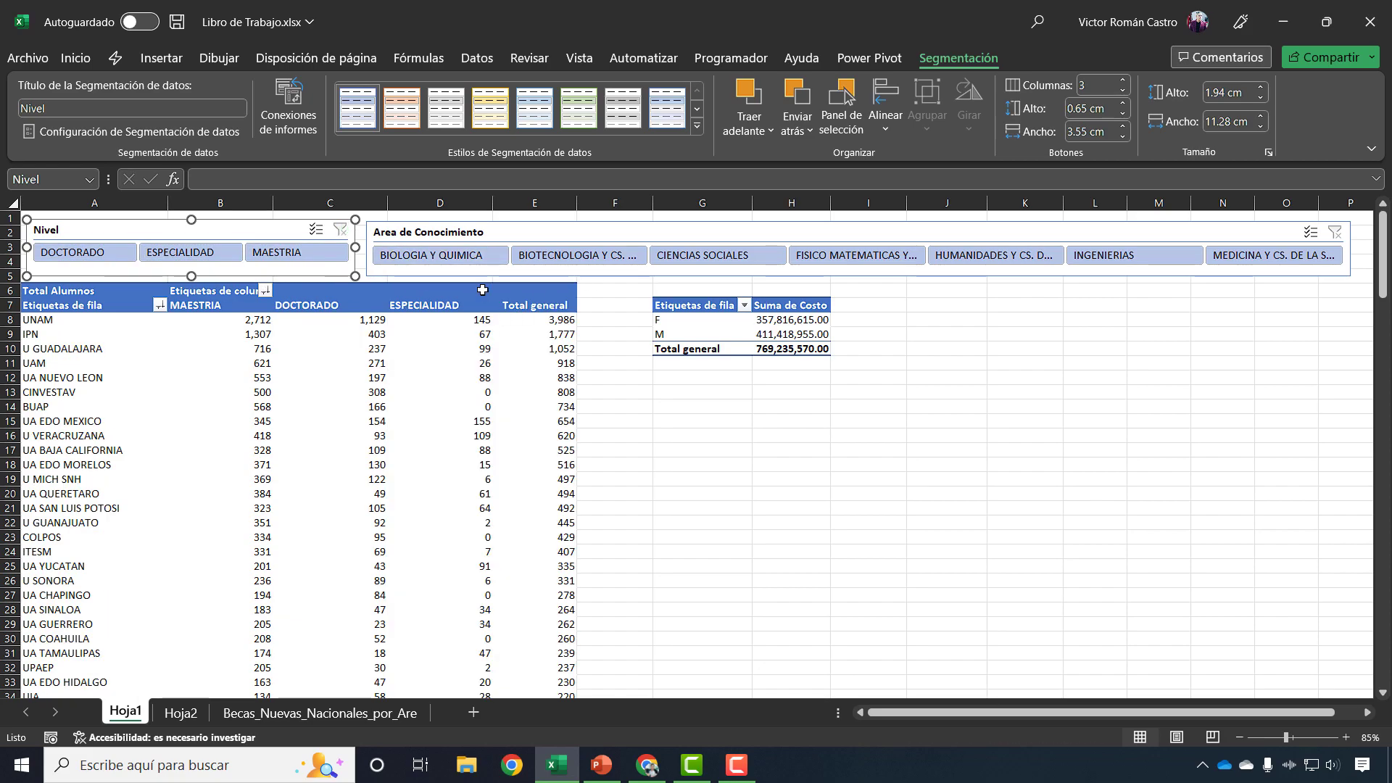
{"action": "left_click", "coordinate": [754, 259]}
{"action": "left_click", "coordinate": [1131, 257]}
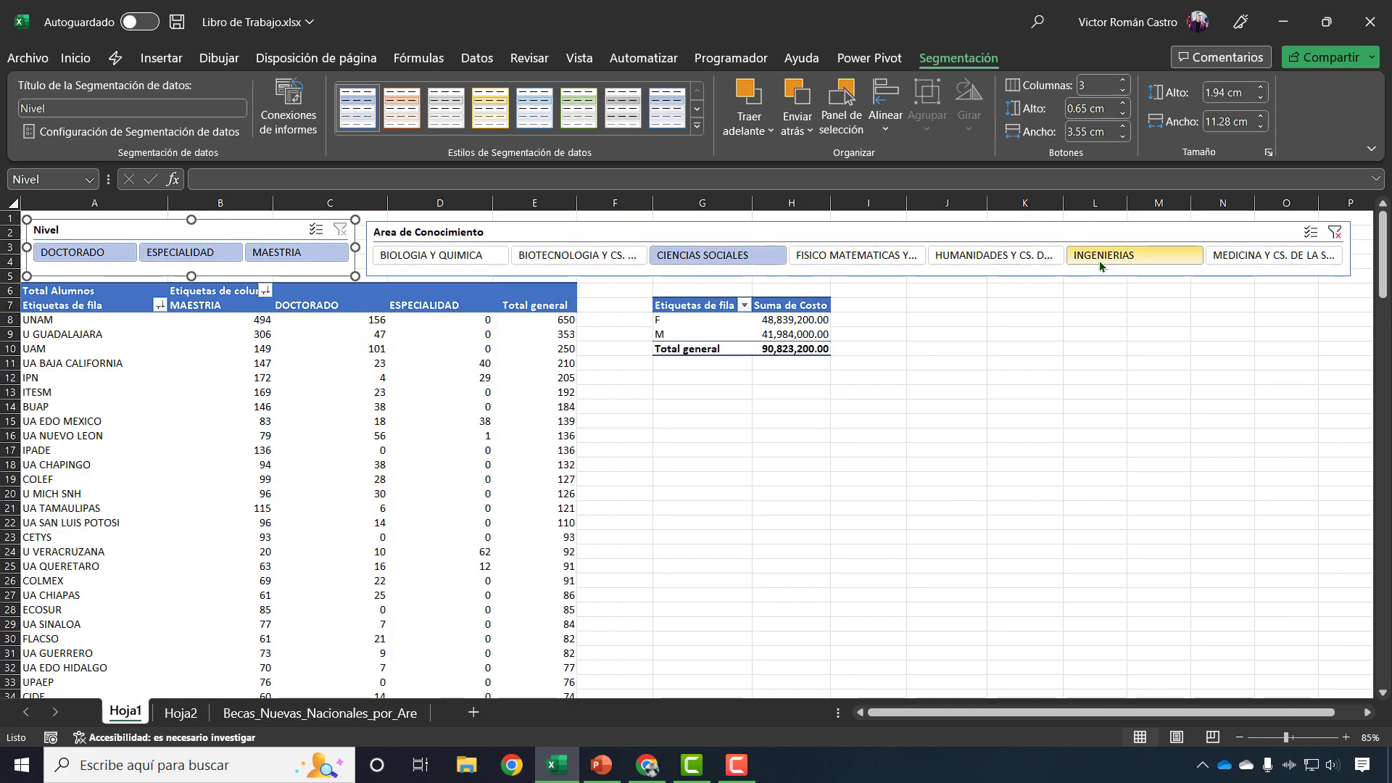
{"action": "left_click", "coordinate": [1258, 258], "text": "ctrl"}
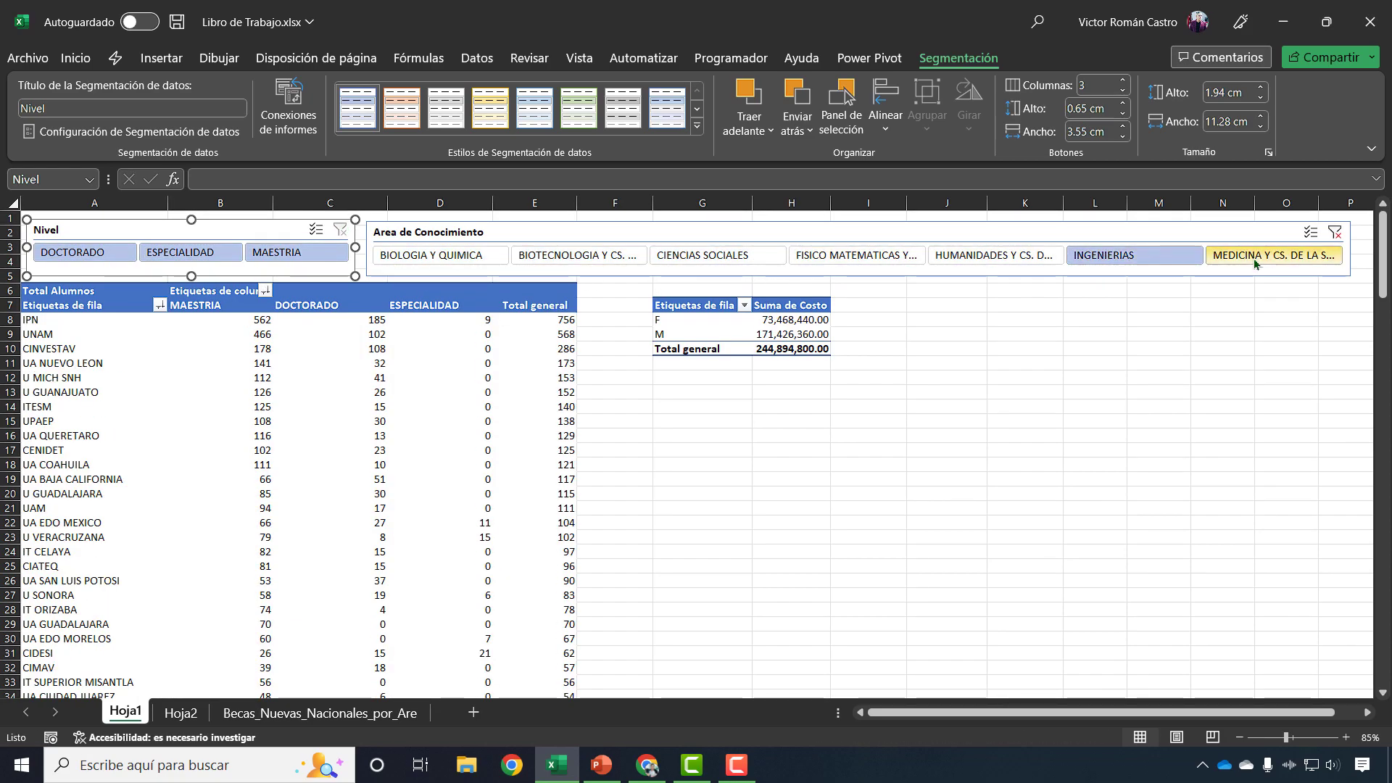
{"action": "left_click", "coordinate": [1004, 258]}
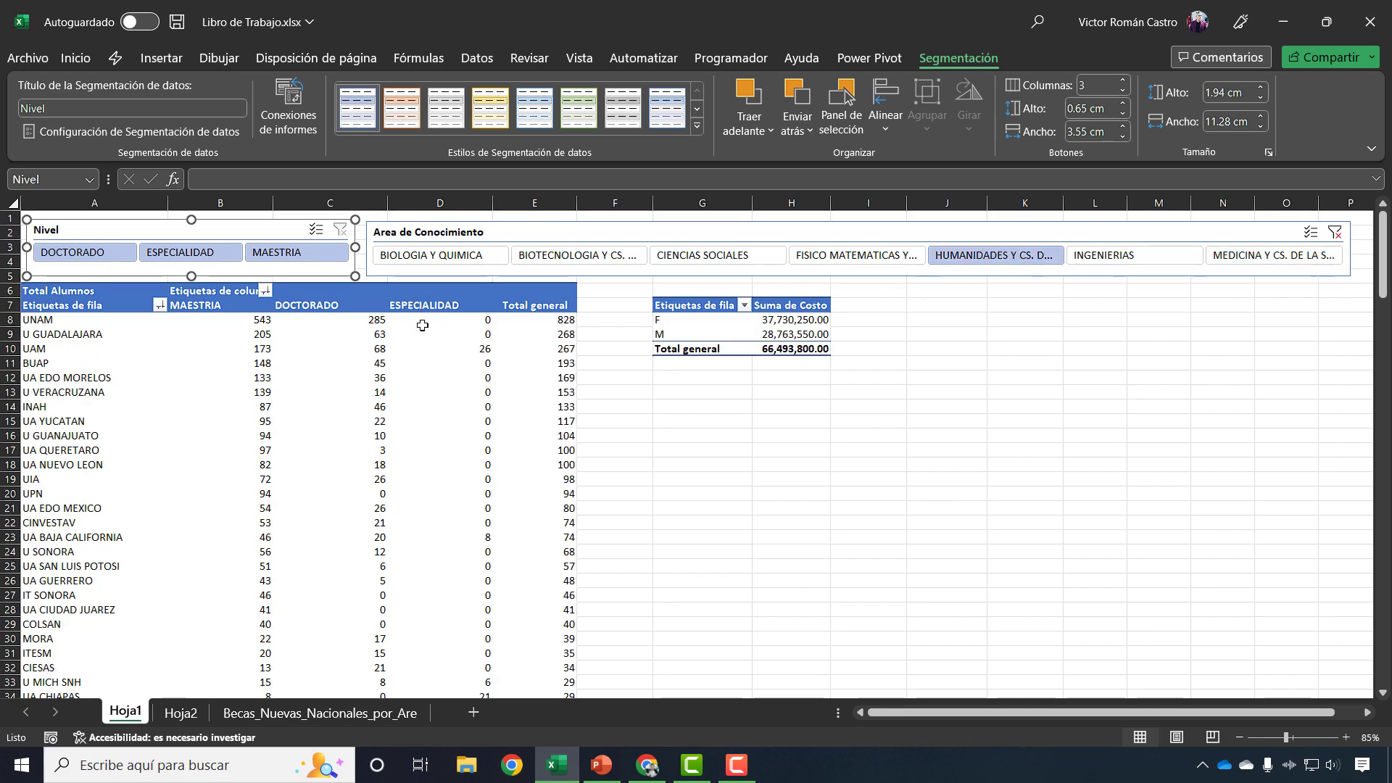
{"action": "left_click", "coordinate": [1335, 233]}
{"action": "left_click", "coordinate": [198, 717]}
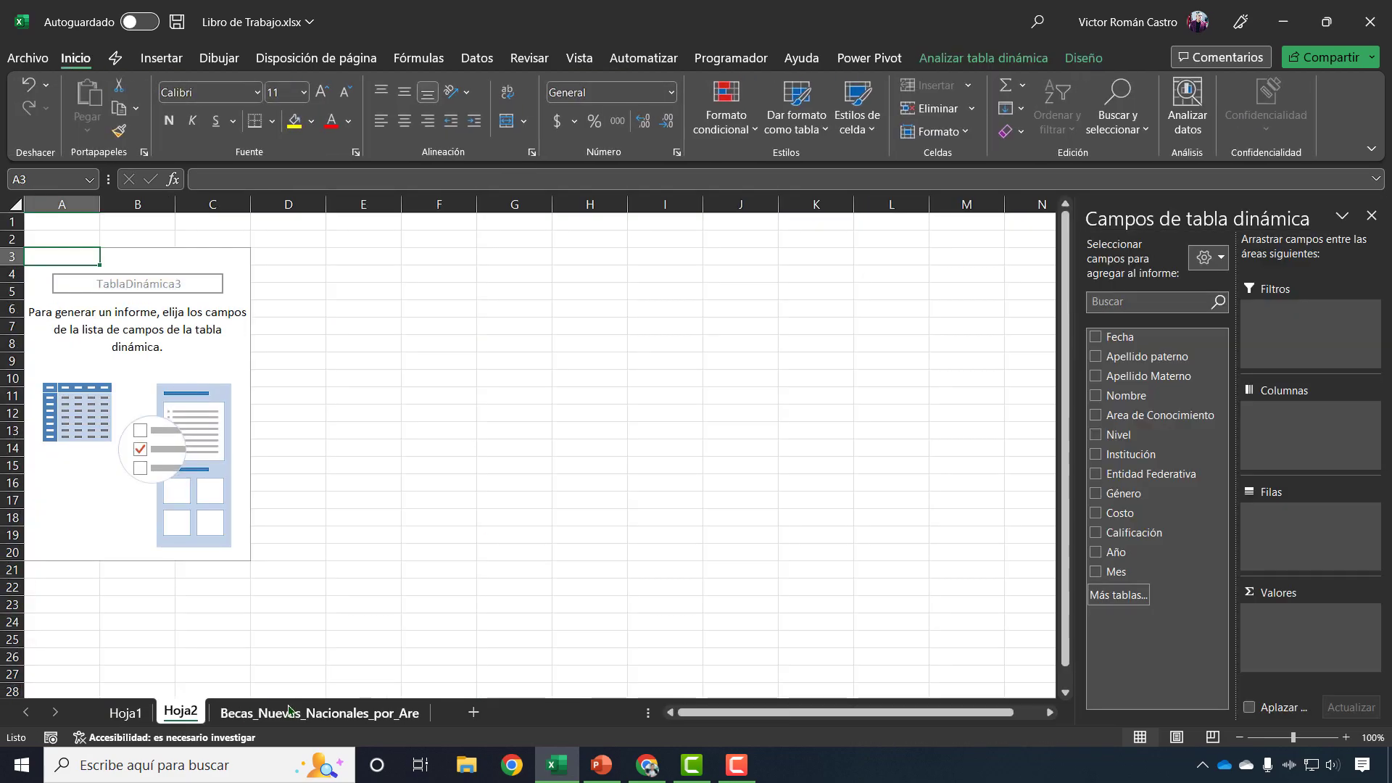
{"action": "left_click", "coordinate": [285, 715]}
{"action": "left_click", "coordinate": [188, 713]}
{"action": "left_click", "coordinate": [129, 714]}
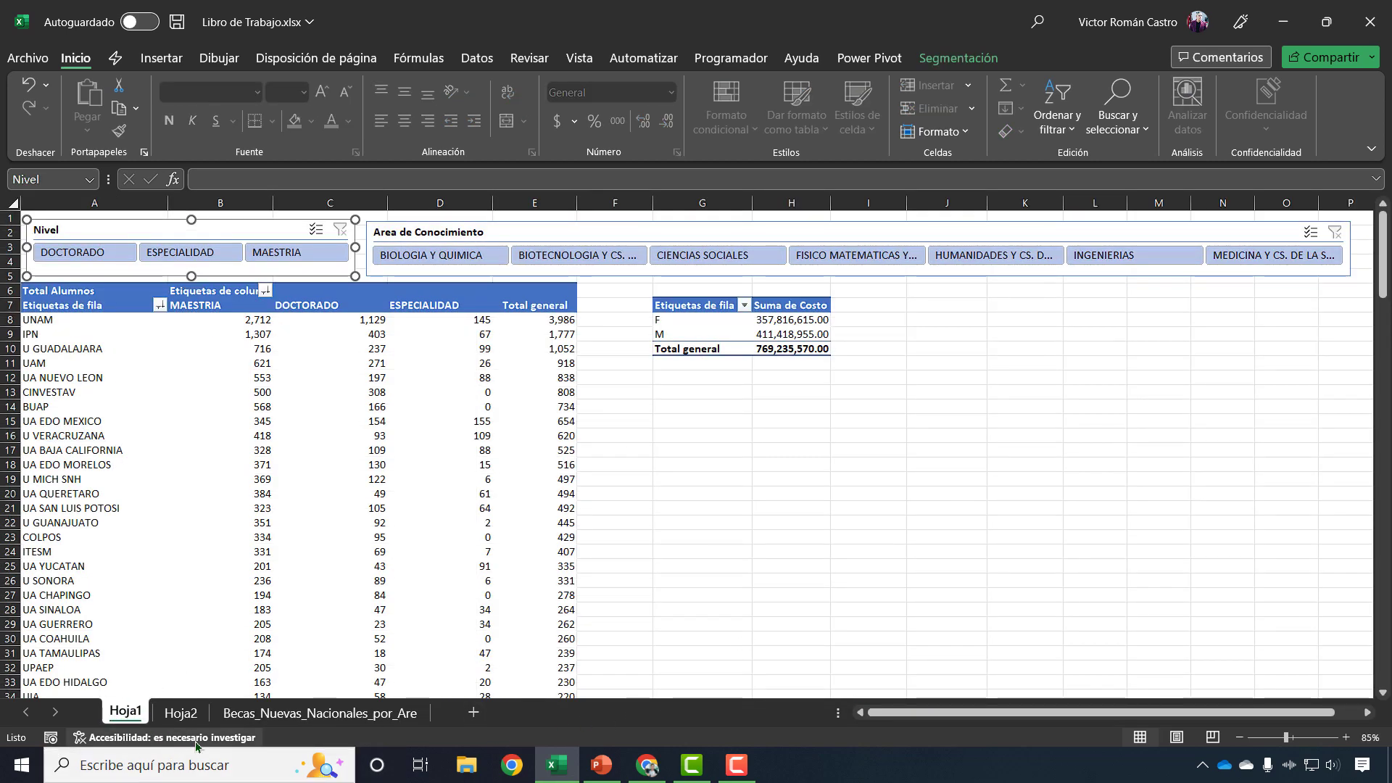
{"action": "left_click", "coordinate": [286, 715]}
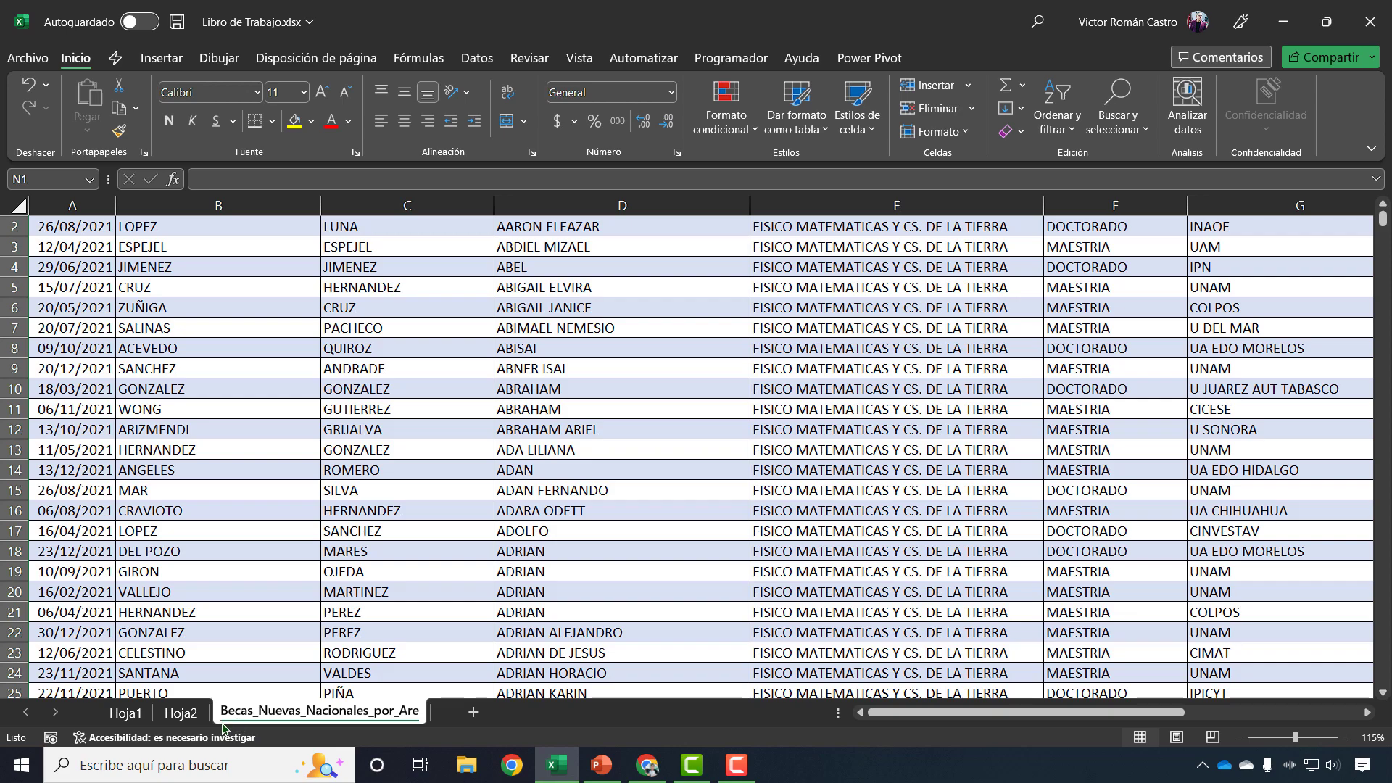
Step: Build the empty pivot table on Hoja2 with Mes as rows, Año as columns and the sum of Costo as values
{"action": "left_click", "coordinate": [180, 713]}
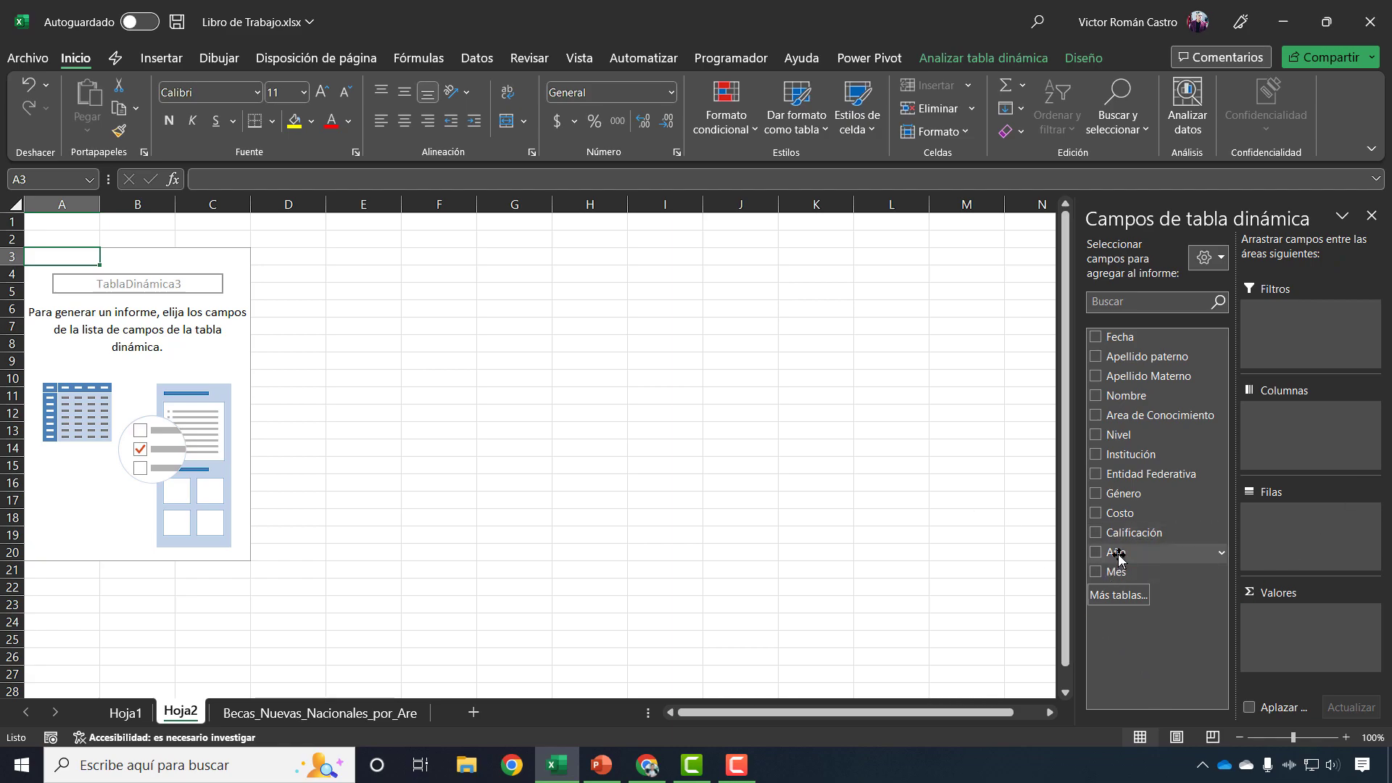
{"action": "left_click_drag", "start_coordinate": [1119, 556], "coordinate": [1277, 544]}
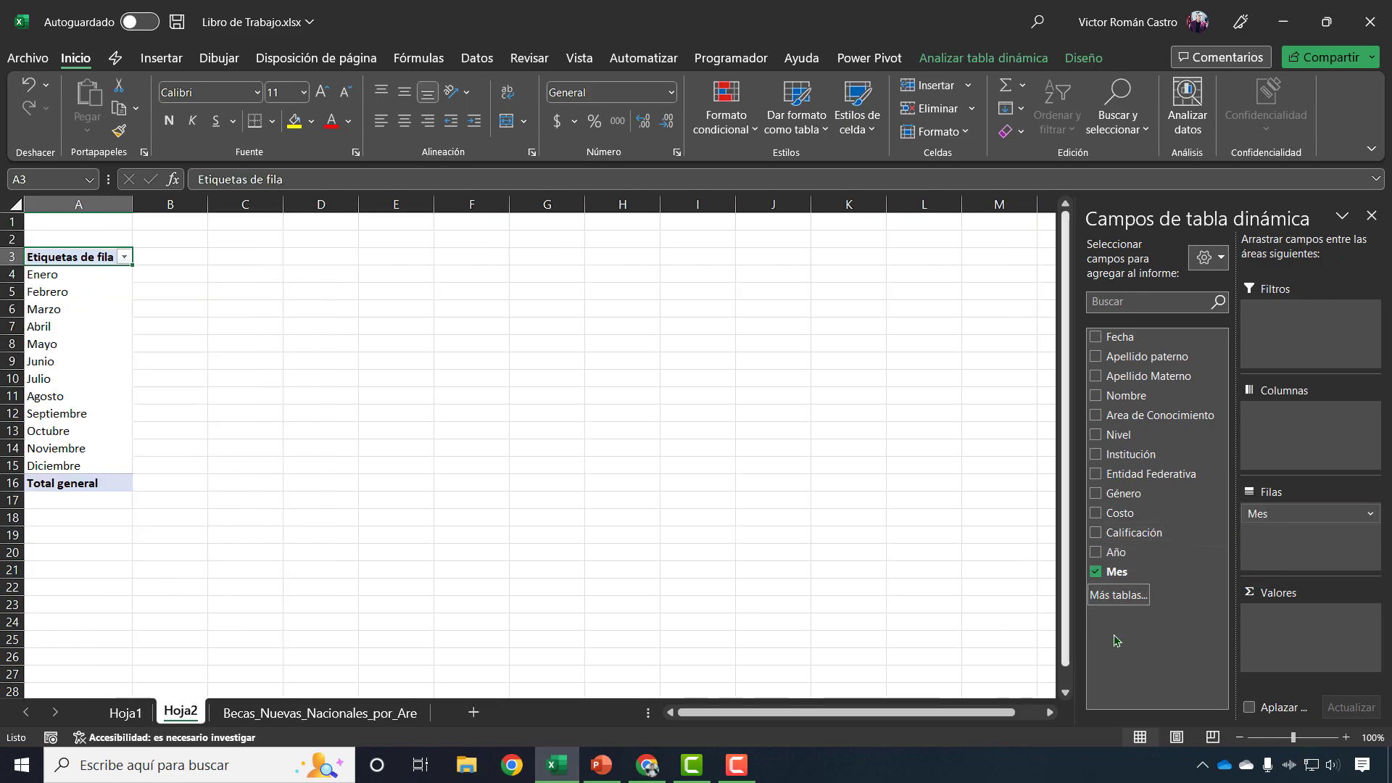
{"action": "left_click_drag", "start_coordinate": [1117, 553], "coordinate": [1298, 446]}
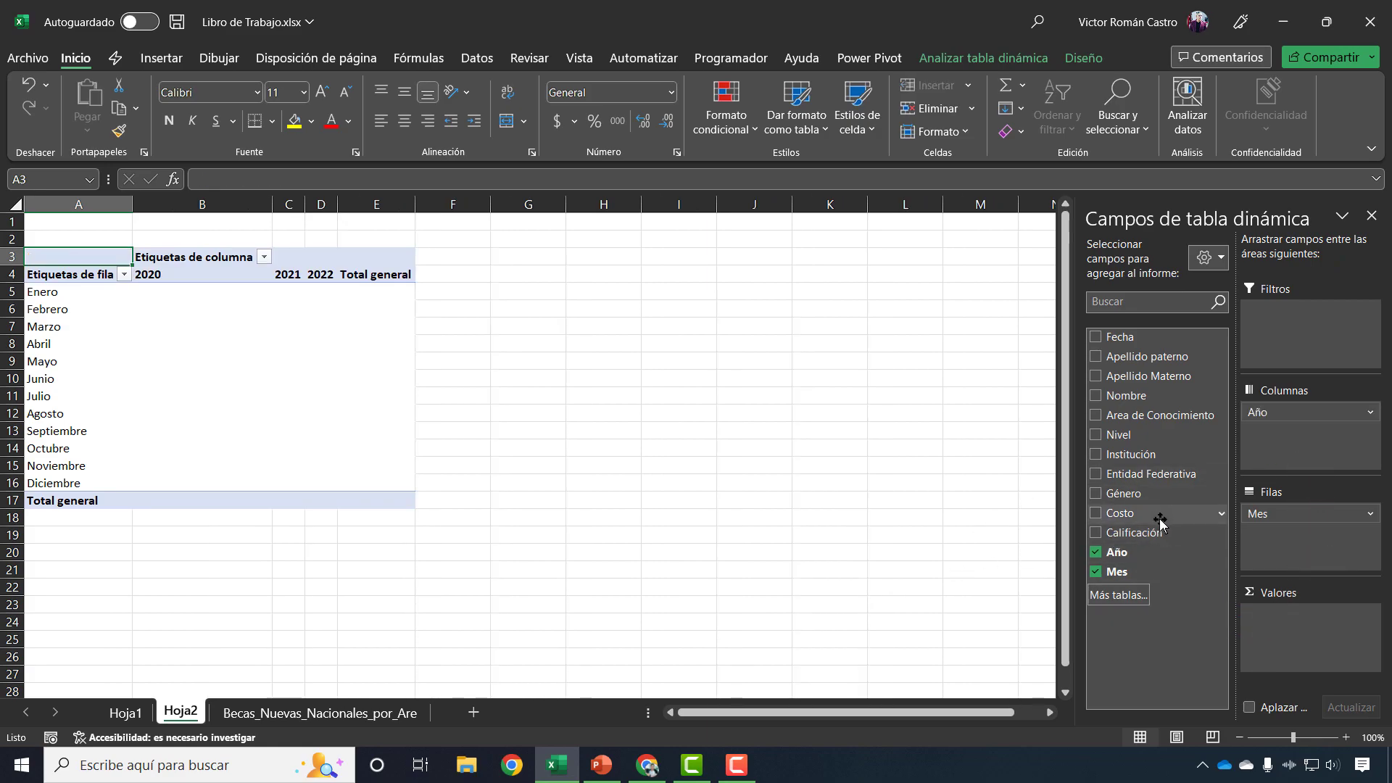
{"action": "left_click_drag", "start_coordinate": [1153, 515], "coordinate": [1292, 654]}
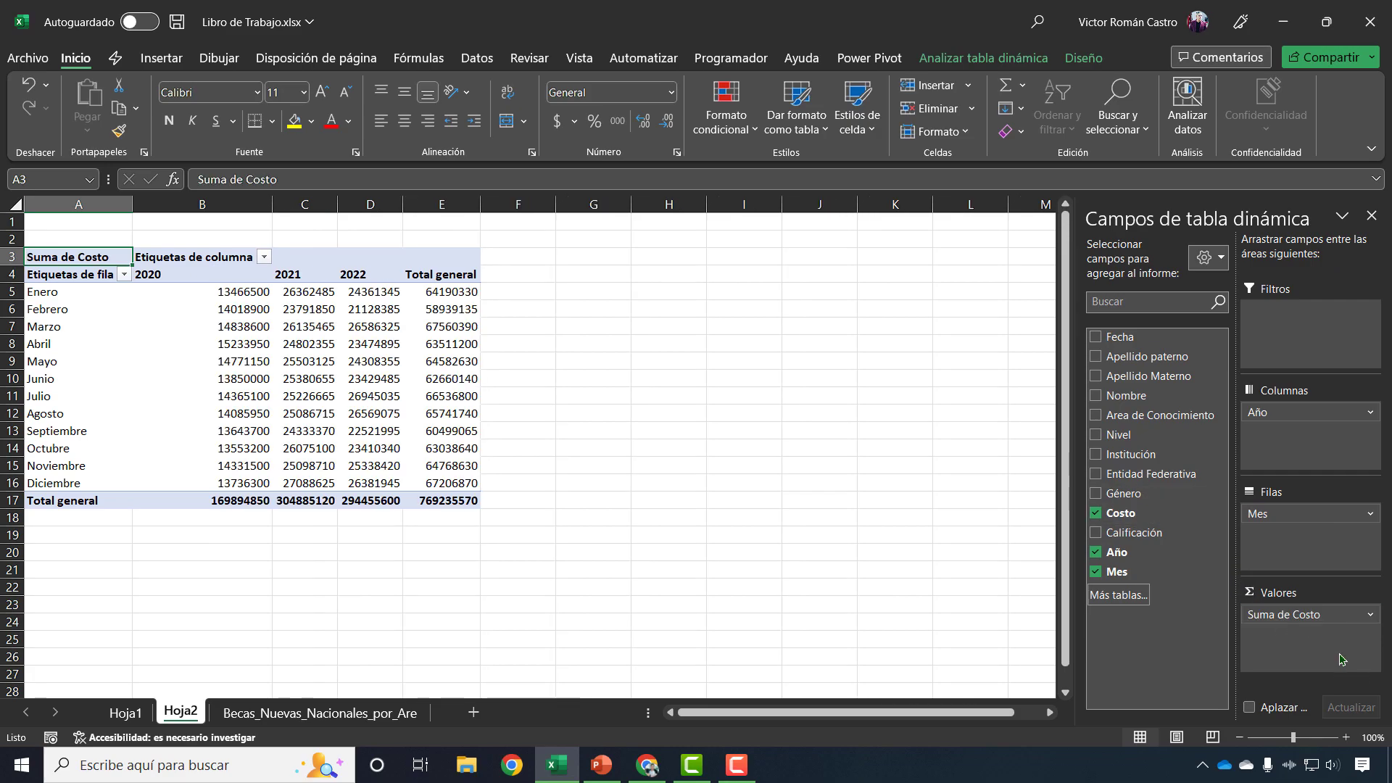
Step: Format the Suma de Costo amounts in B4:E17 as numbers with thousands separators and two decimals
{"action": "left_click_drag", "start_coordinate": [195, 282], "coordinate": [464, 501]}
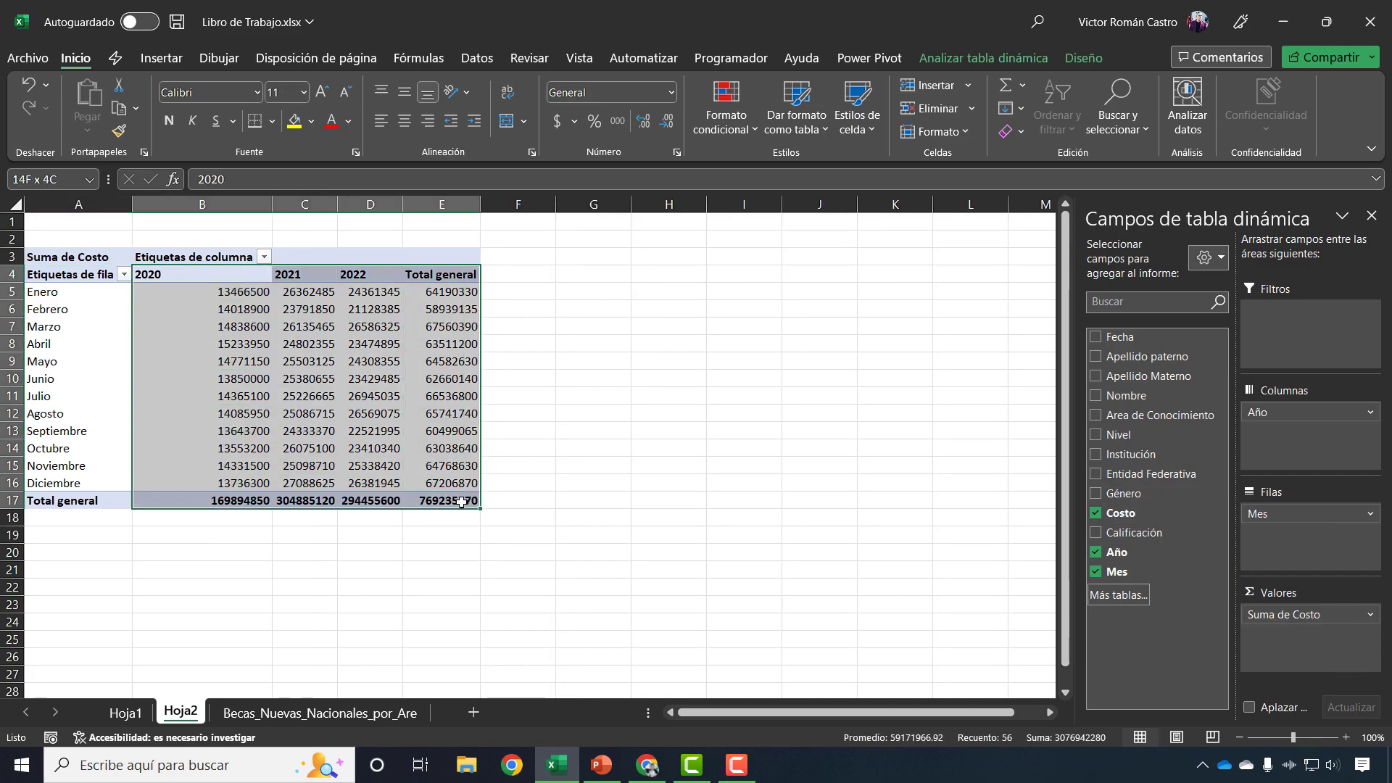
{"action": "key", "text": "ctrl+shift+1"}
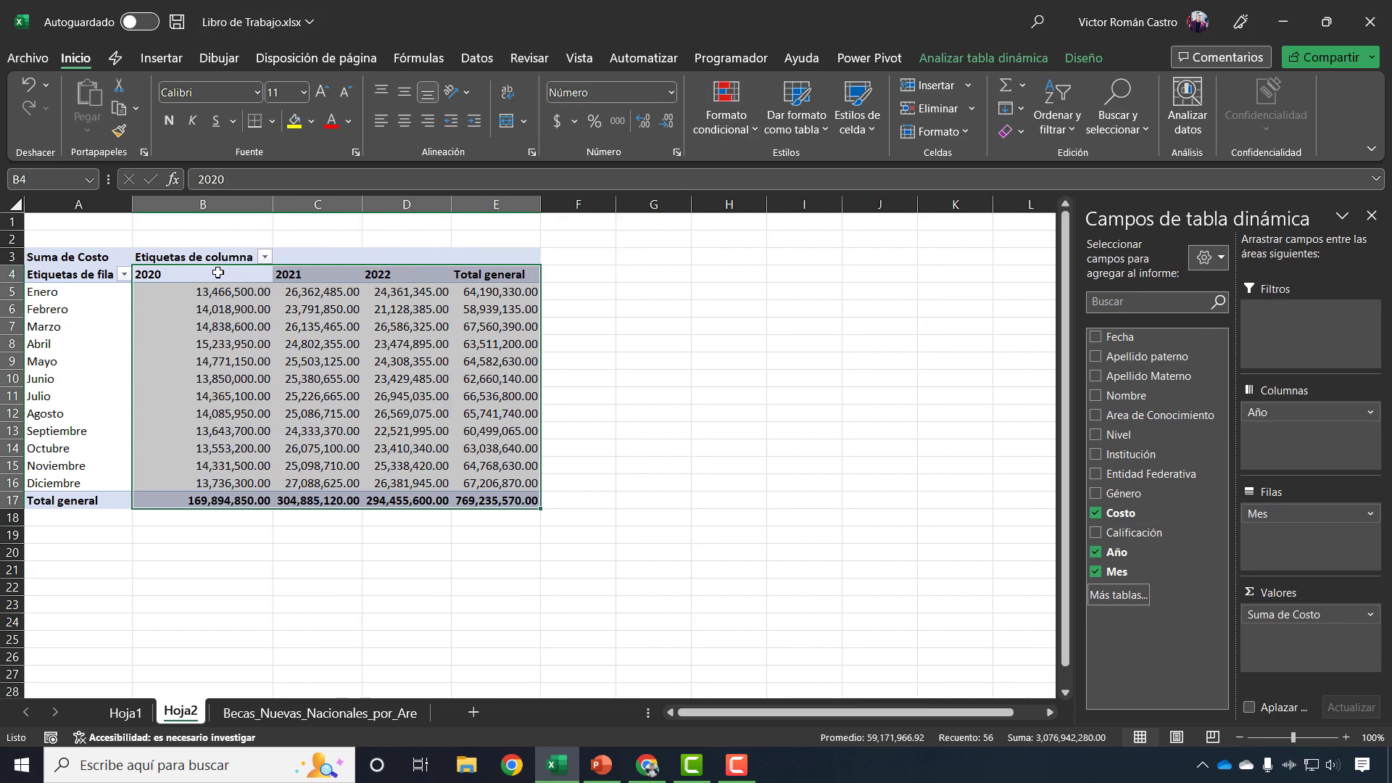
{"action": "left_click_drag", "start_coordinate": [217, 273], "coordinate": [378, 273]}
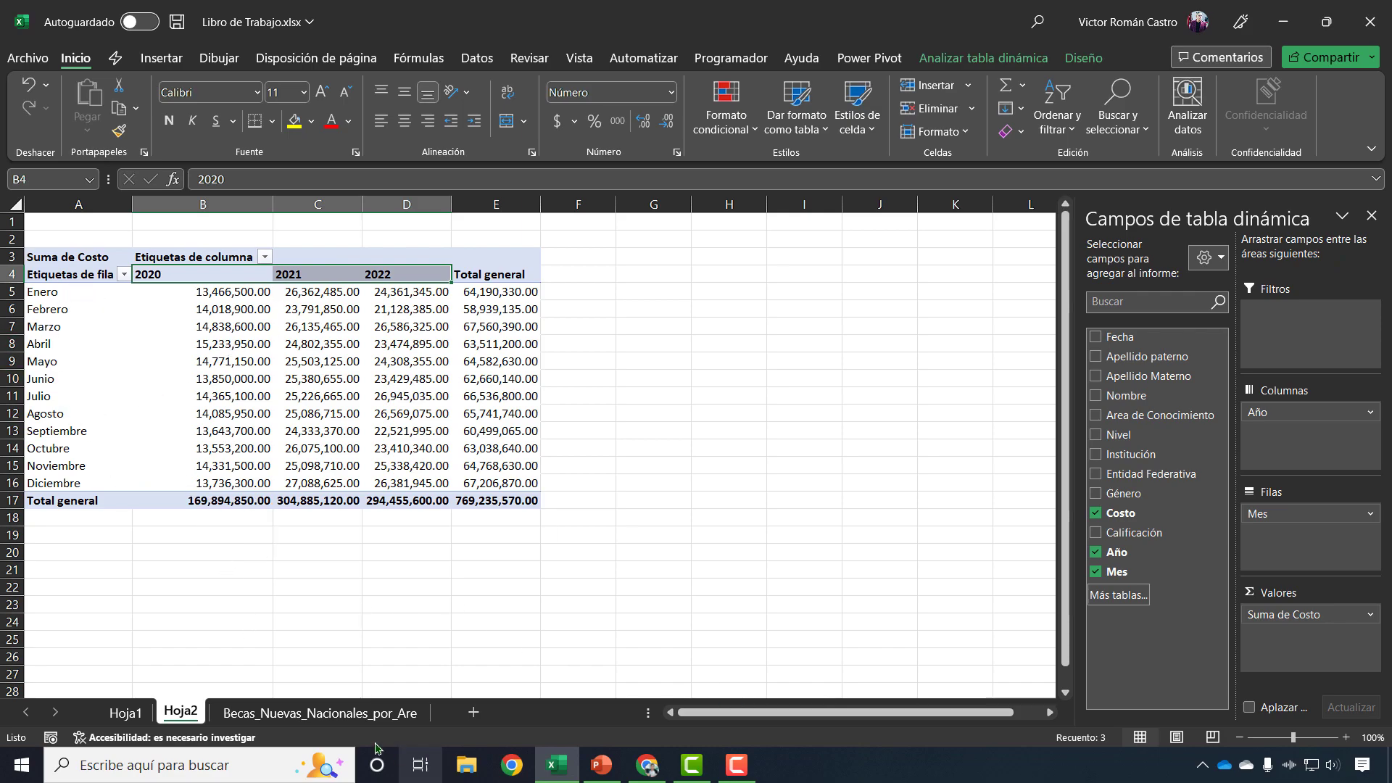
Step: Go to the Mes header in M1 of the CURSOS table on the Becas_Nuevas_Nacionales_por_Are sheet
{"action": "left_click", "coordinate": [126, 713]}
{"action": "left_click", "coordinate": [286, 713]}
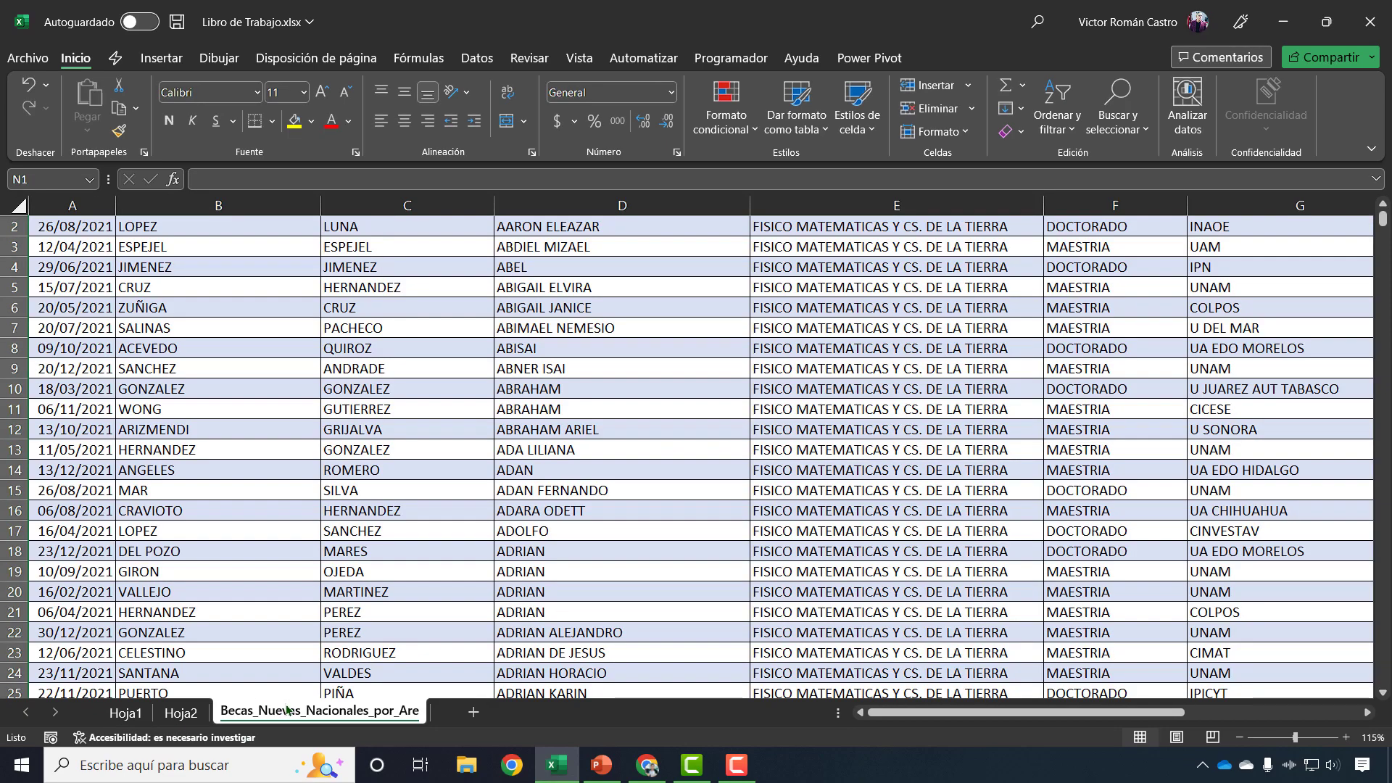
{"action": "key", "text": "ctrl+Up"}
{"action": "key", "text": "ctrl+Right"}
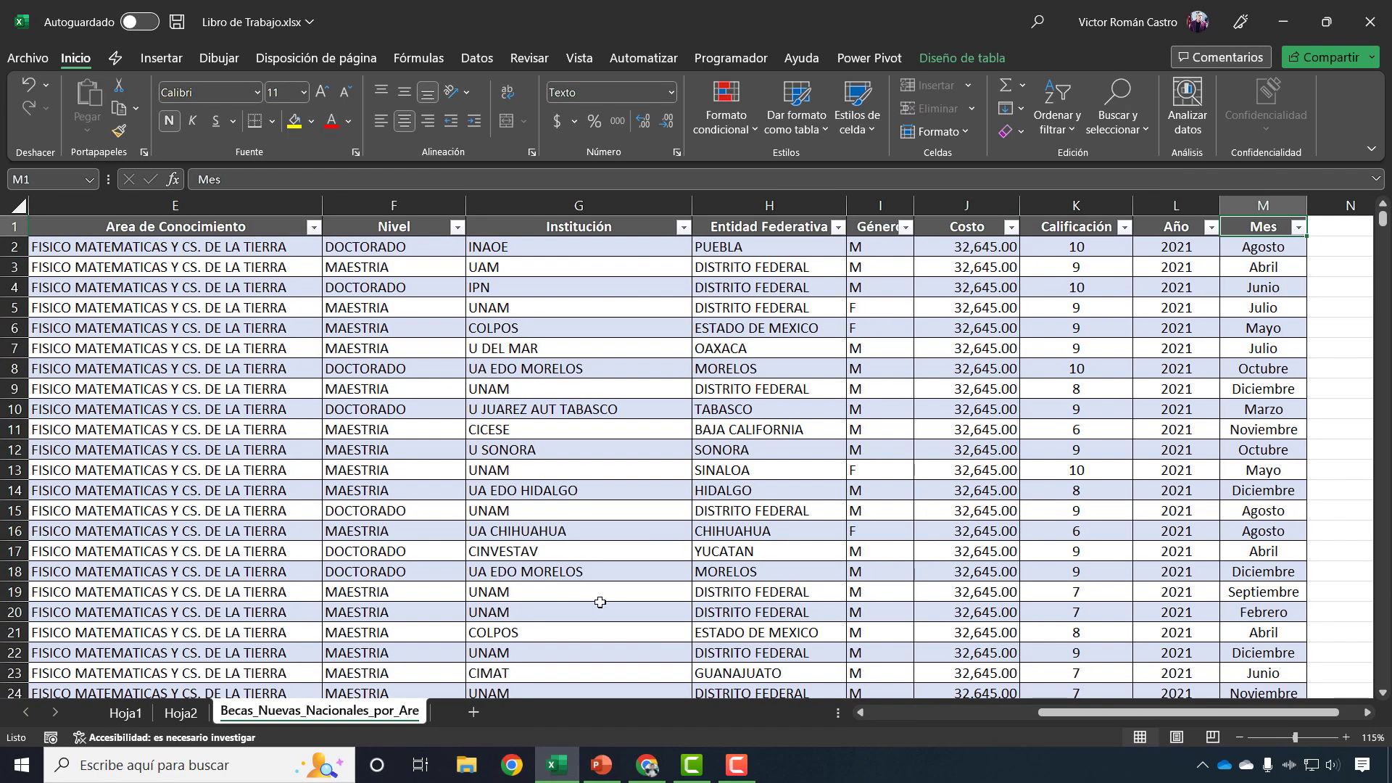
Step: Examine the formulas in the first data cells of the Año and Mes columns, L2 and M2
{"action": "key", "text": "Down"}
{"action": "key", "text": "Up"}
{"action": "key", "text": "Left"}
{"action": "key", "text": "Down"}
{"action": "key", "text": "ctrl+shift+Right"}
{"action": "key", "text": "ctrl+shift+Down"}
{"action": "key", "text": "ctrl+shift+Up"}
{"action": "key", "text": "Down"}
{"action": "key", "text": "Up"}
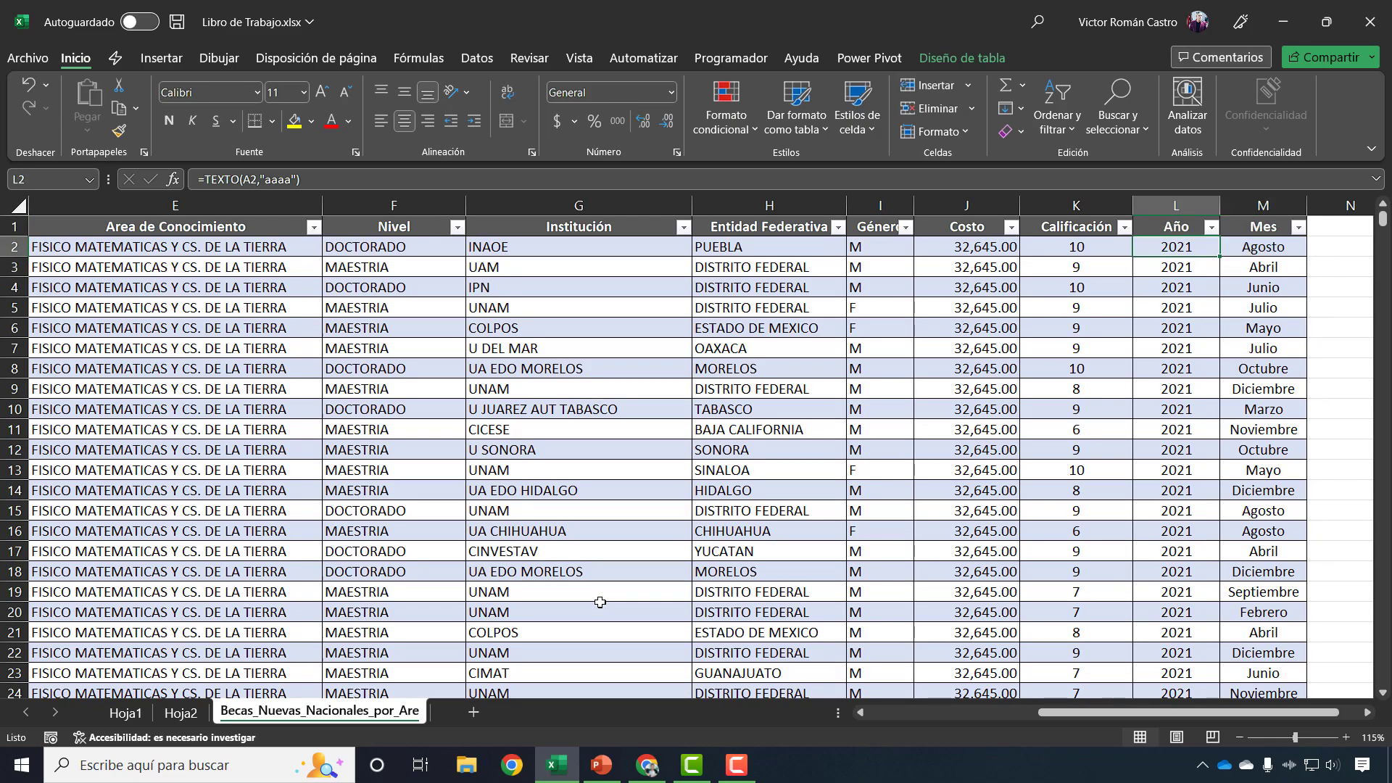
{"action": "key", "text": "Right"}
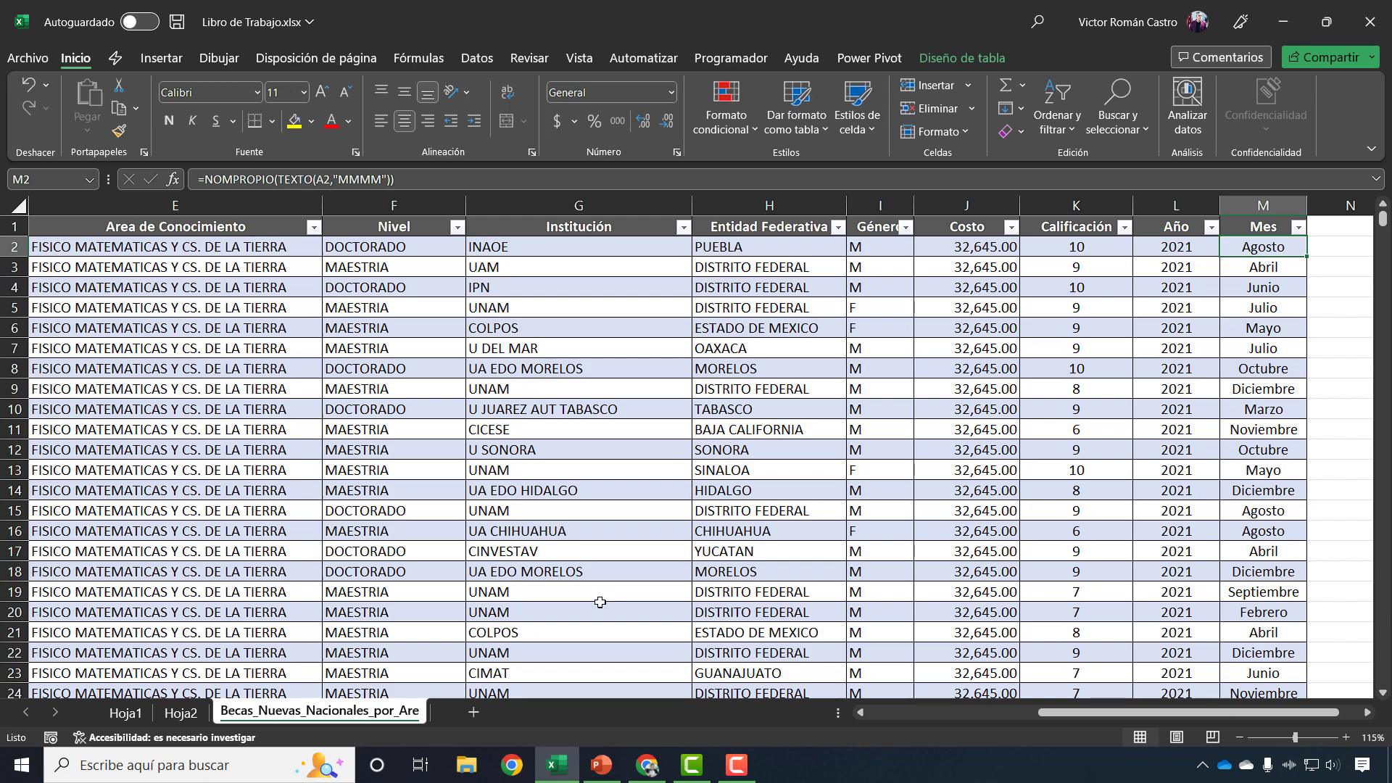
{"action": "key", "text": "Right"}
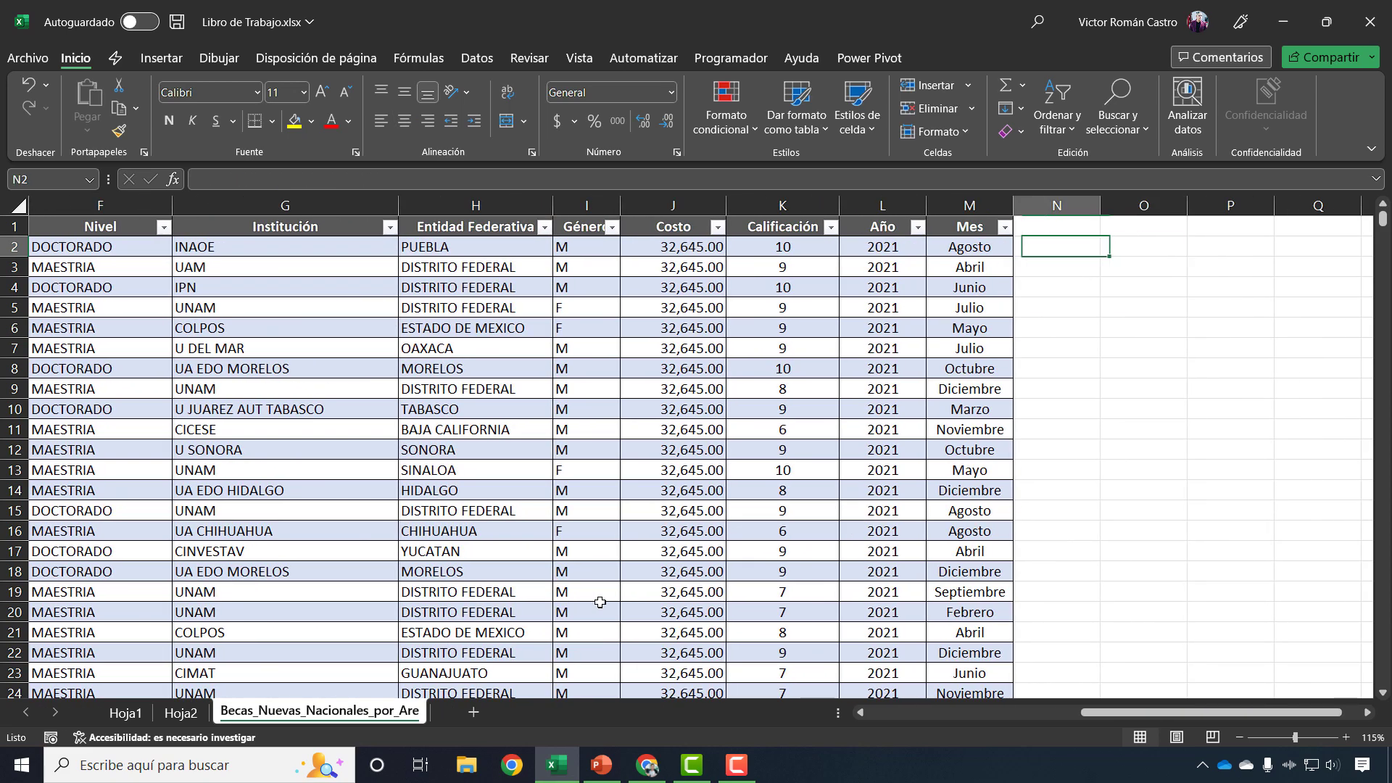
{"action": "key", "text": "Left"}
{"action": "key", "text": "Left"}
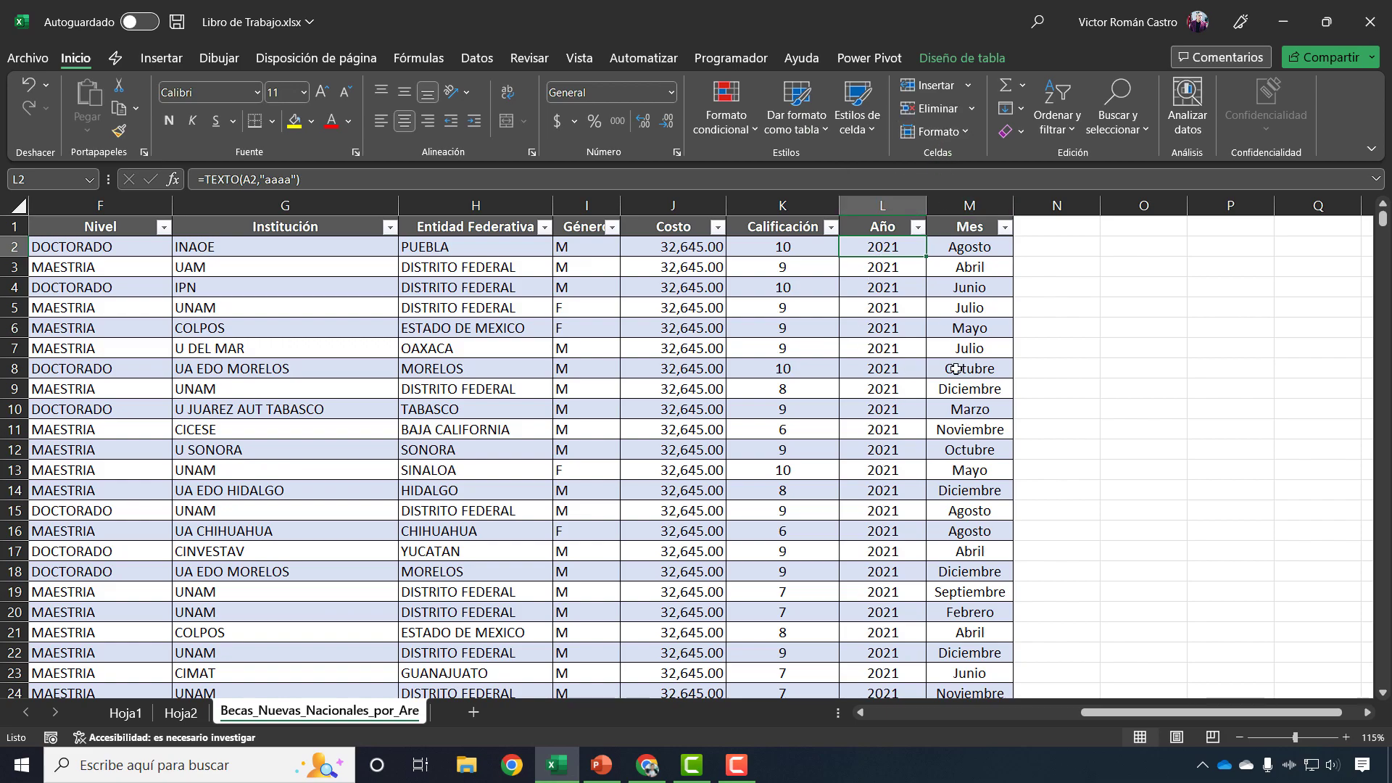
Step: Check the Fecha column at the start of the table, and select the Año and Mes headers in L1:M1
{"action": "key", "text": "ctrl+Left"}
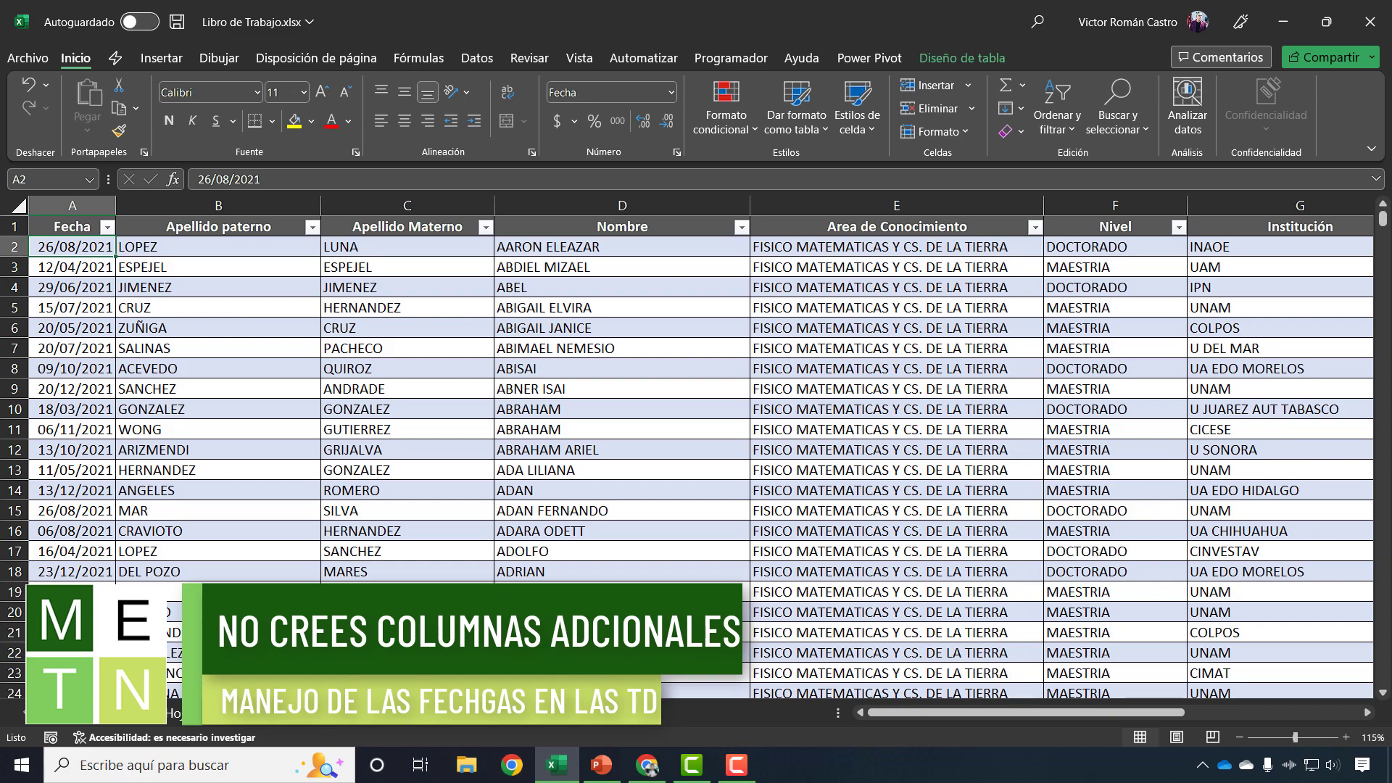
{"action": "key", "text": "Up"}
{"action": "key", "text": "ctrl+Right"}
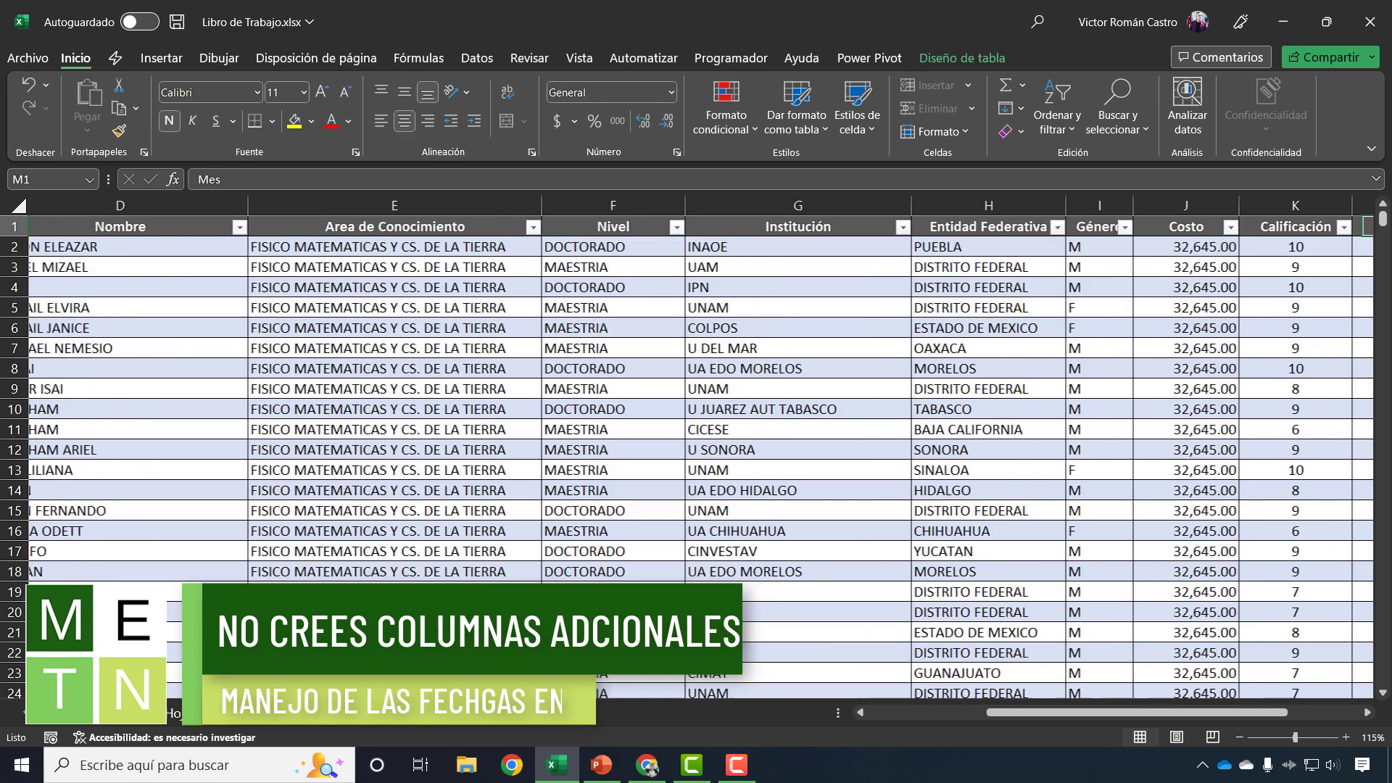
{"action": "key", "text": "ctrl+Left"}
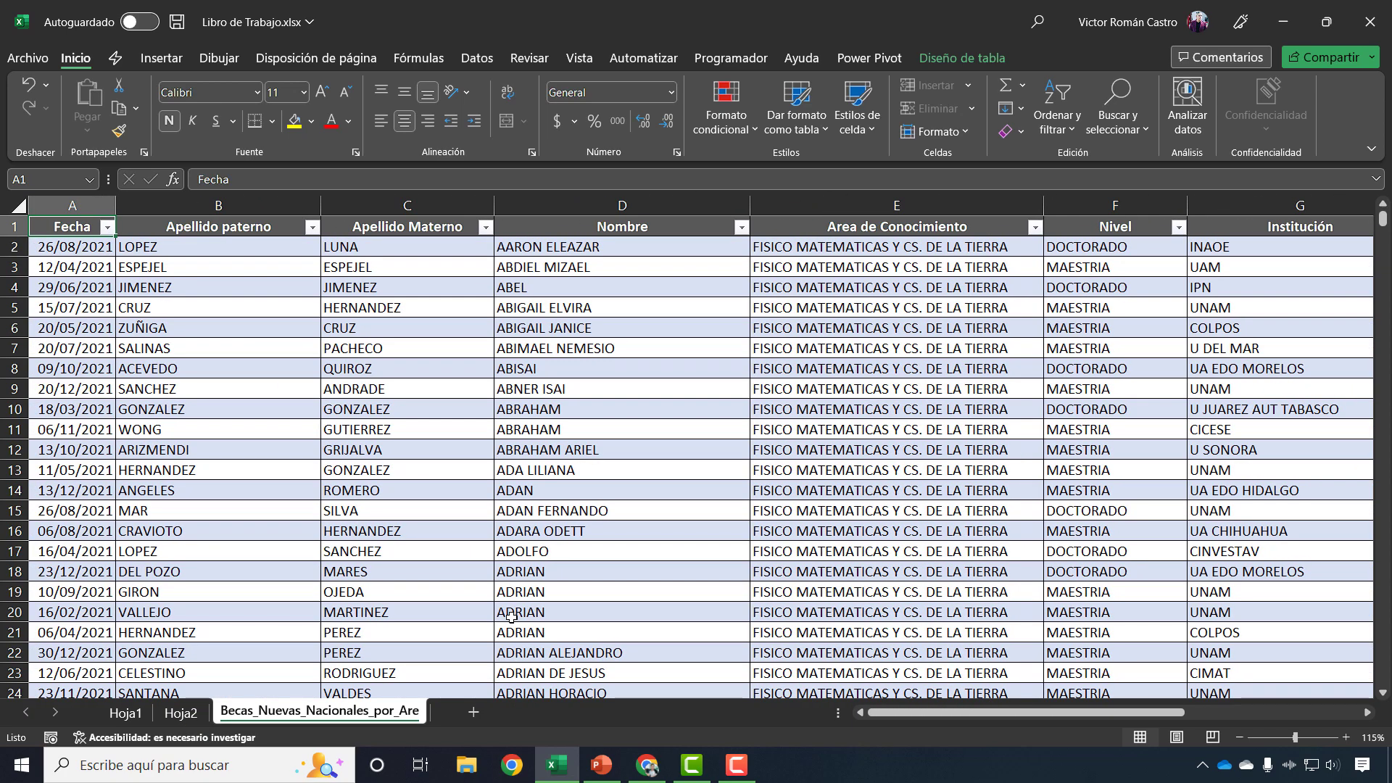
{"action": "key", "text": "ctrl+Right"}
{"action": "key", "text": "shift+Left"}
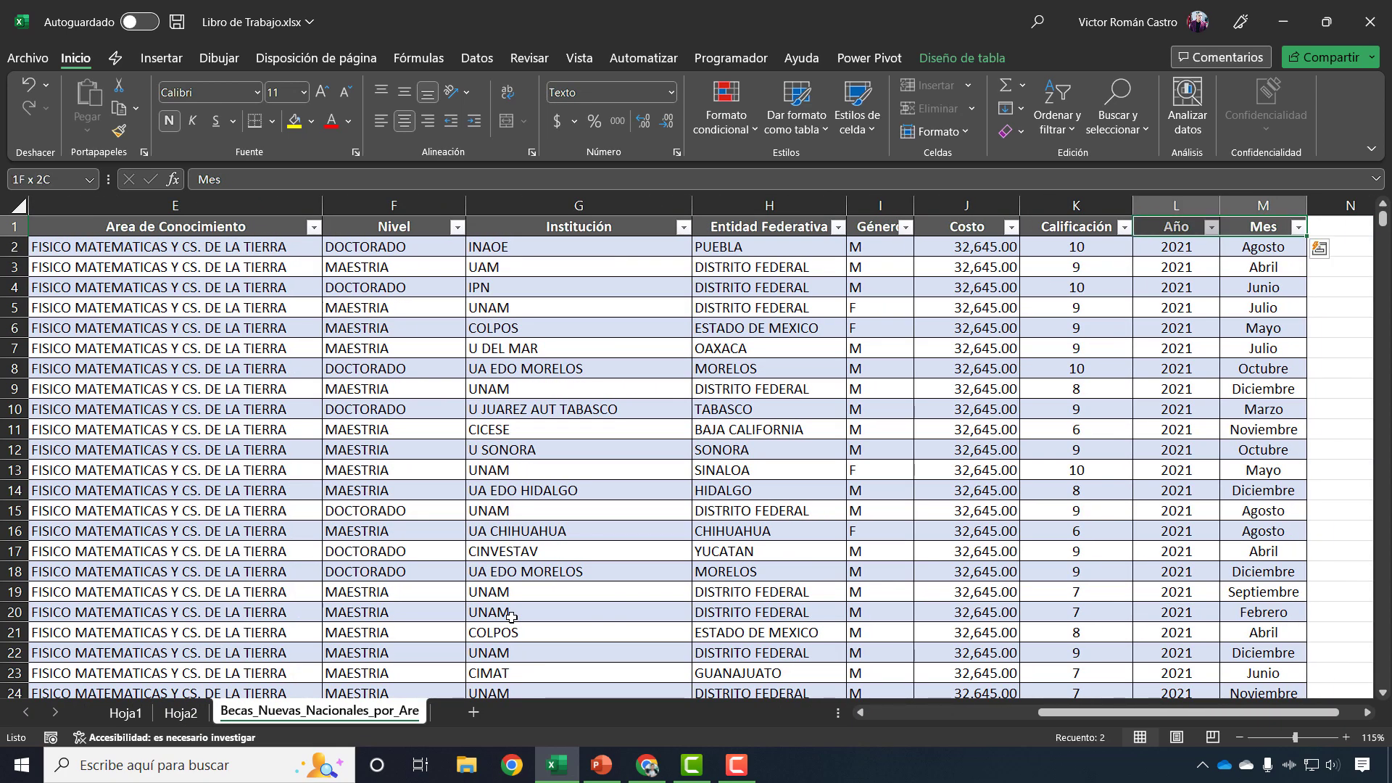